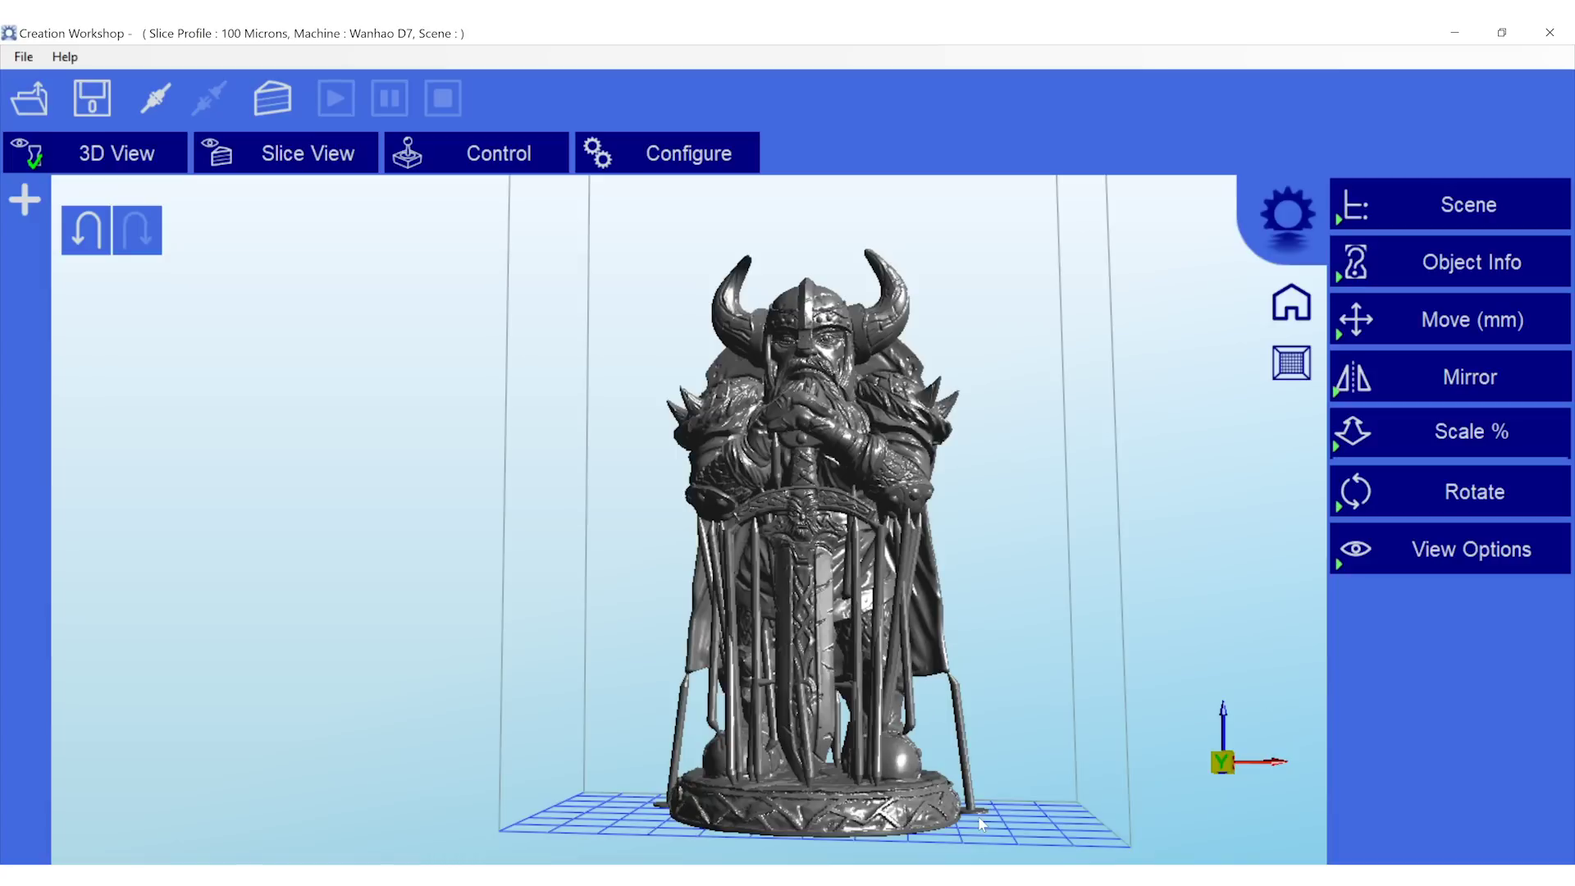
- Open the Save As dialog to save the Viking scene as a .cws file
left_click(943, 793)
left_click(955, 715)
left_click(968, 702)
left_click(91, 100)
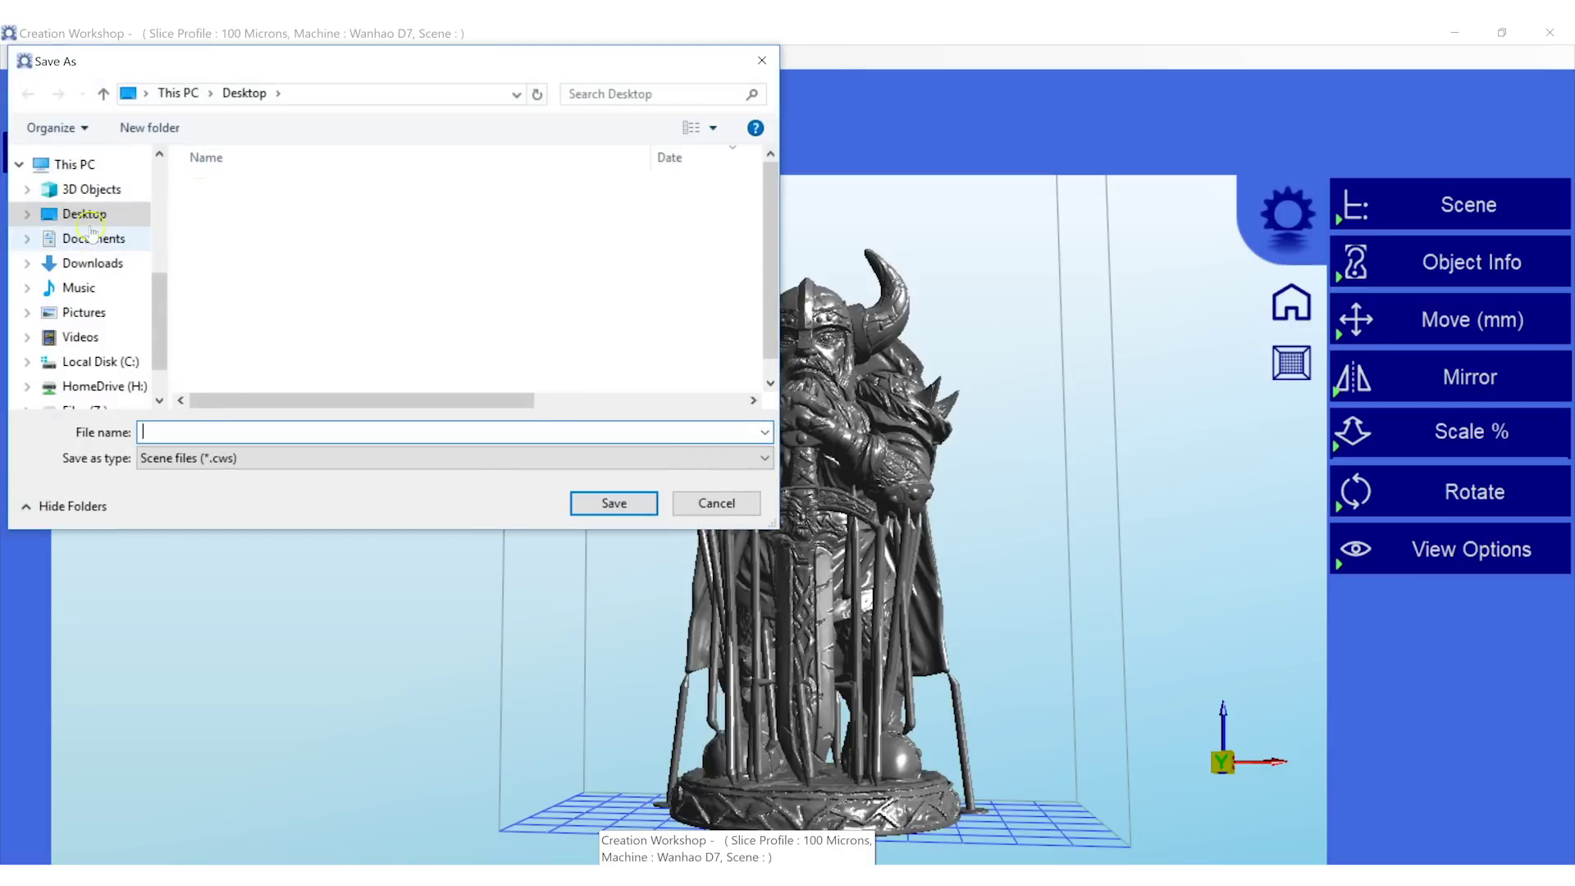
- Save the scene on the Desktop under the name viking2
left_click(276, 428)
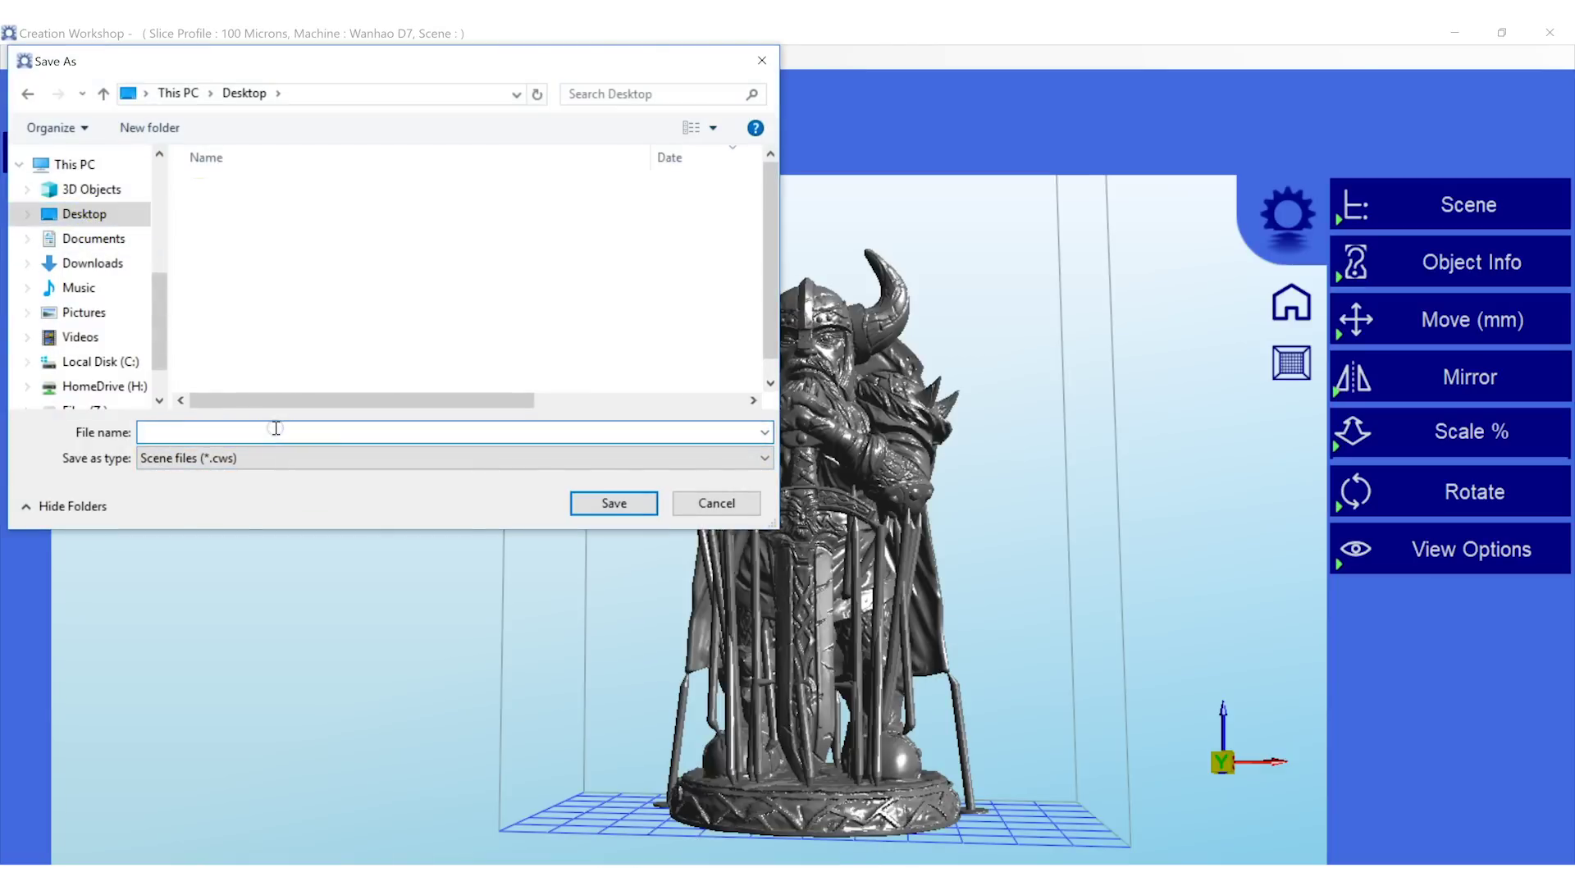
type("viking2")
key("Return")
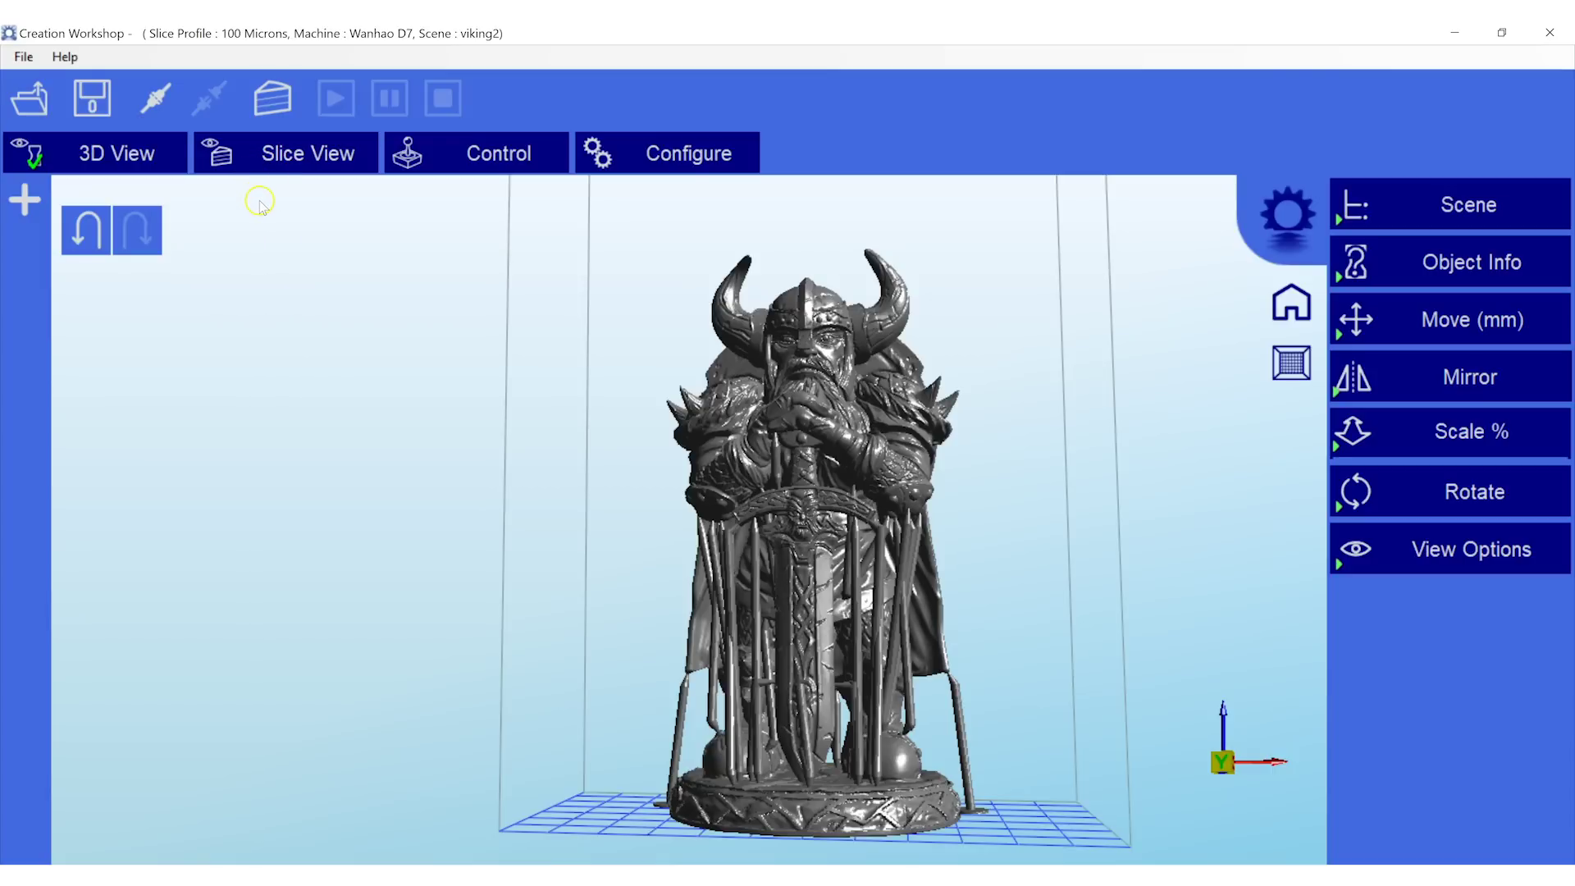
left_click(271, 105)
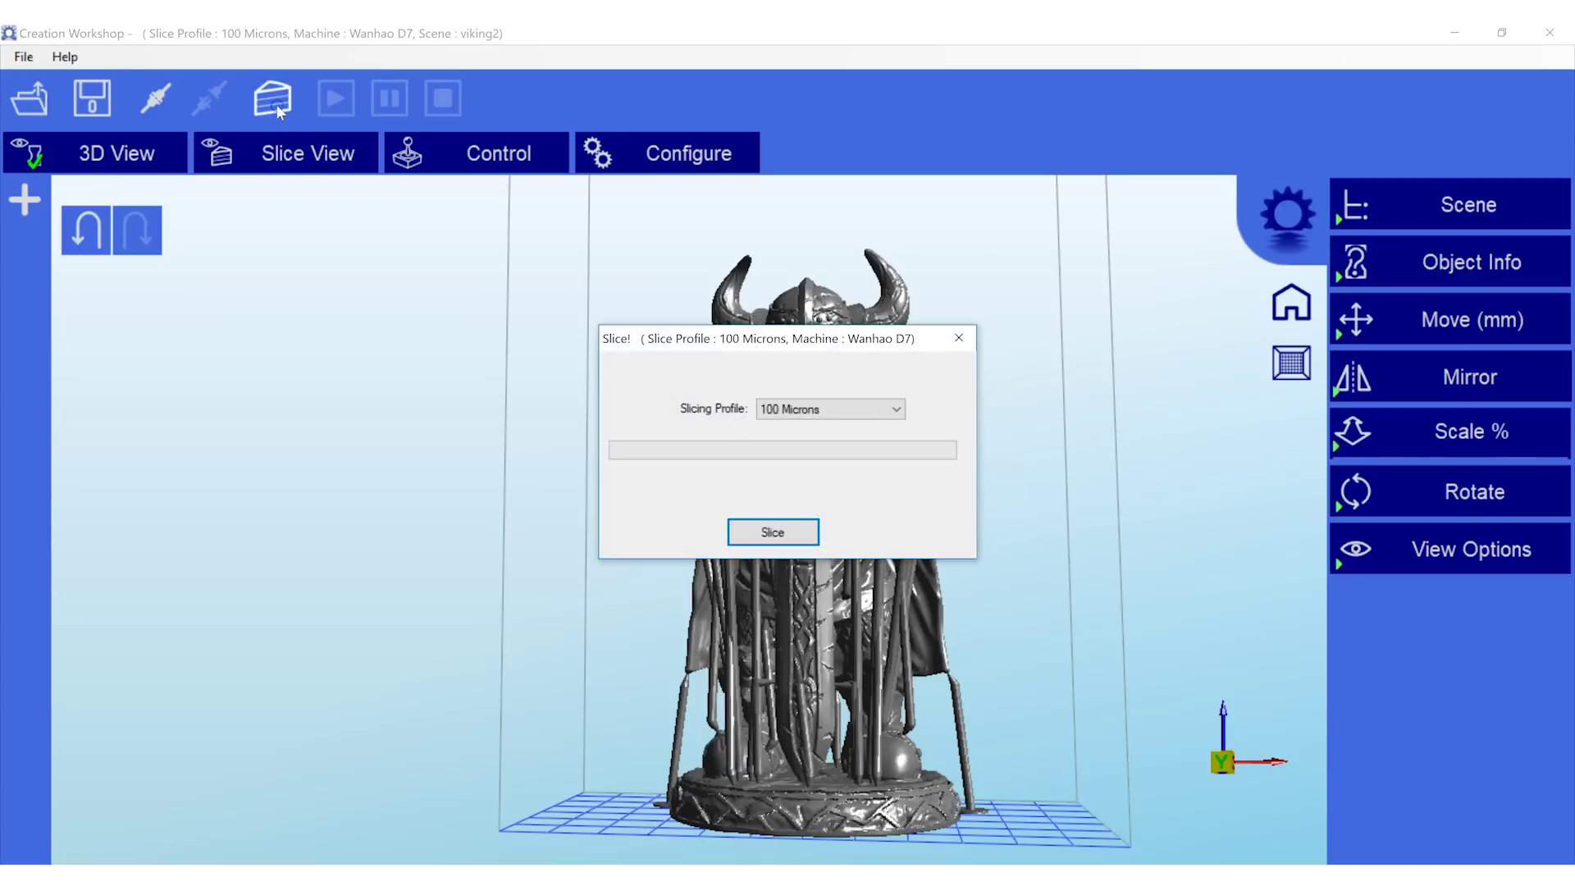
left_click(819, 411)
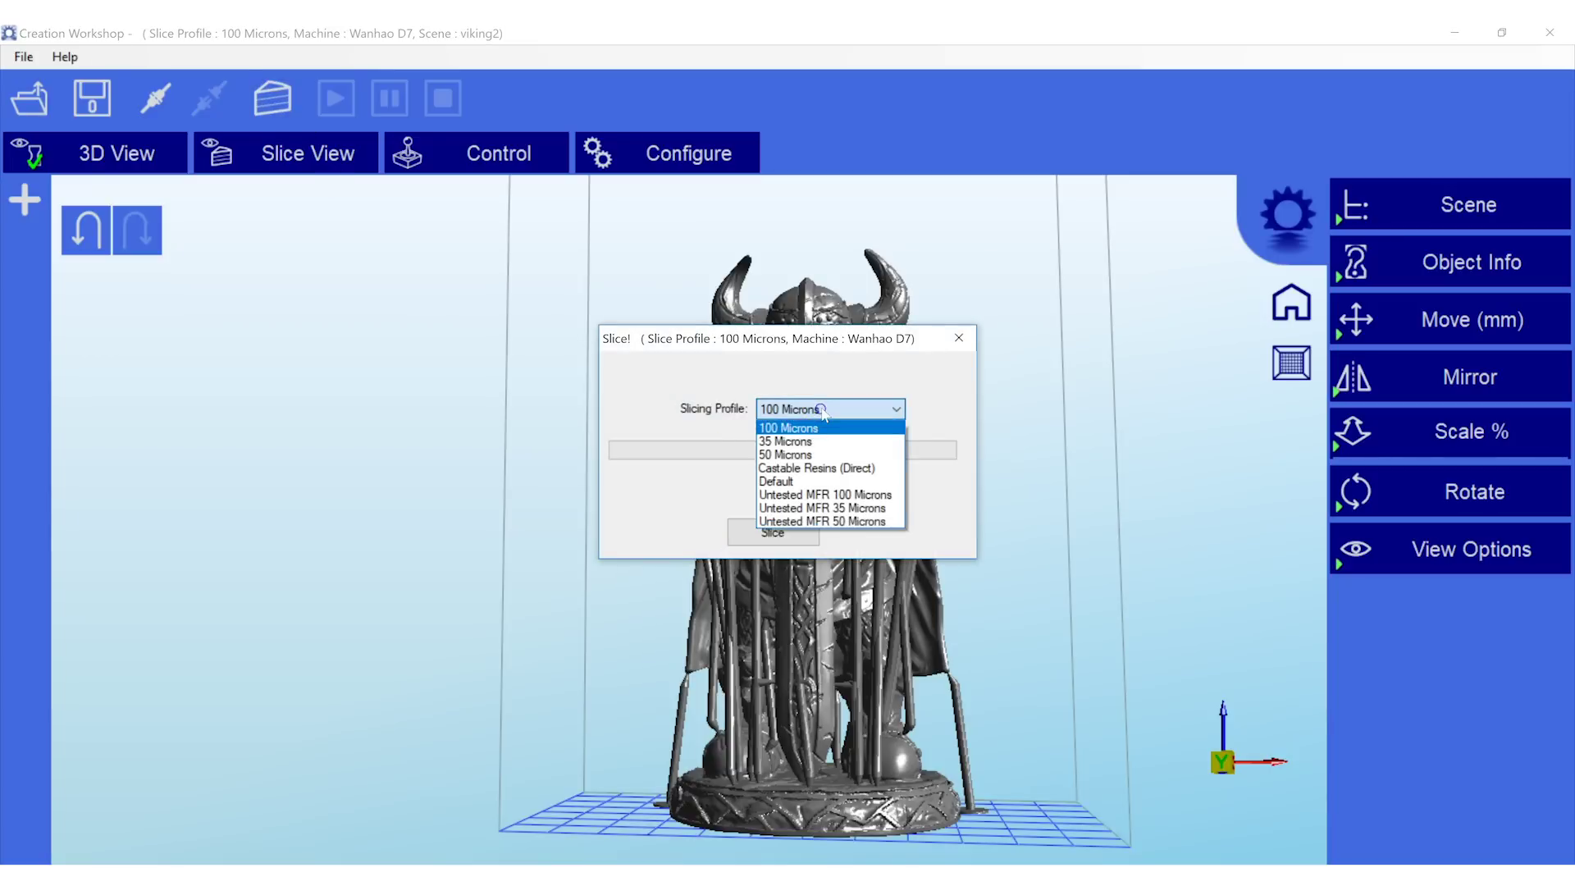
left_click(826, 410)
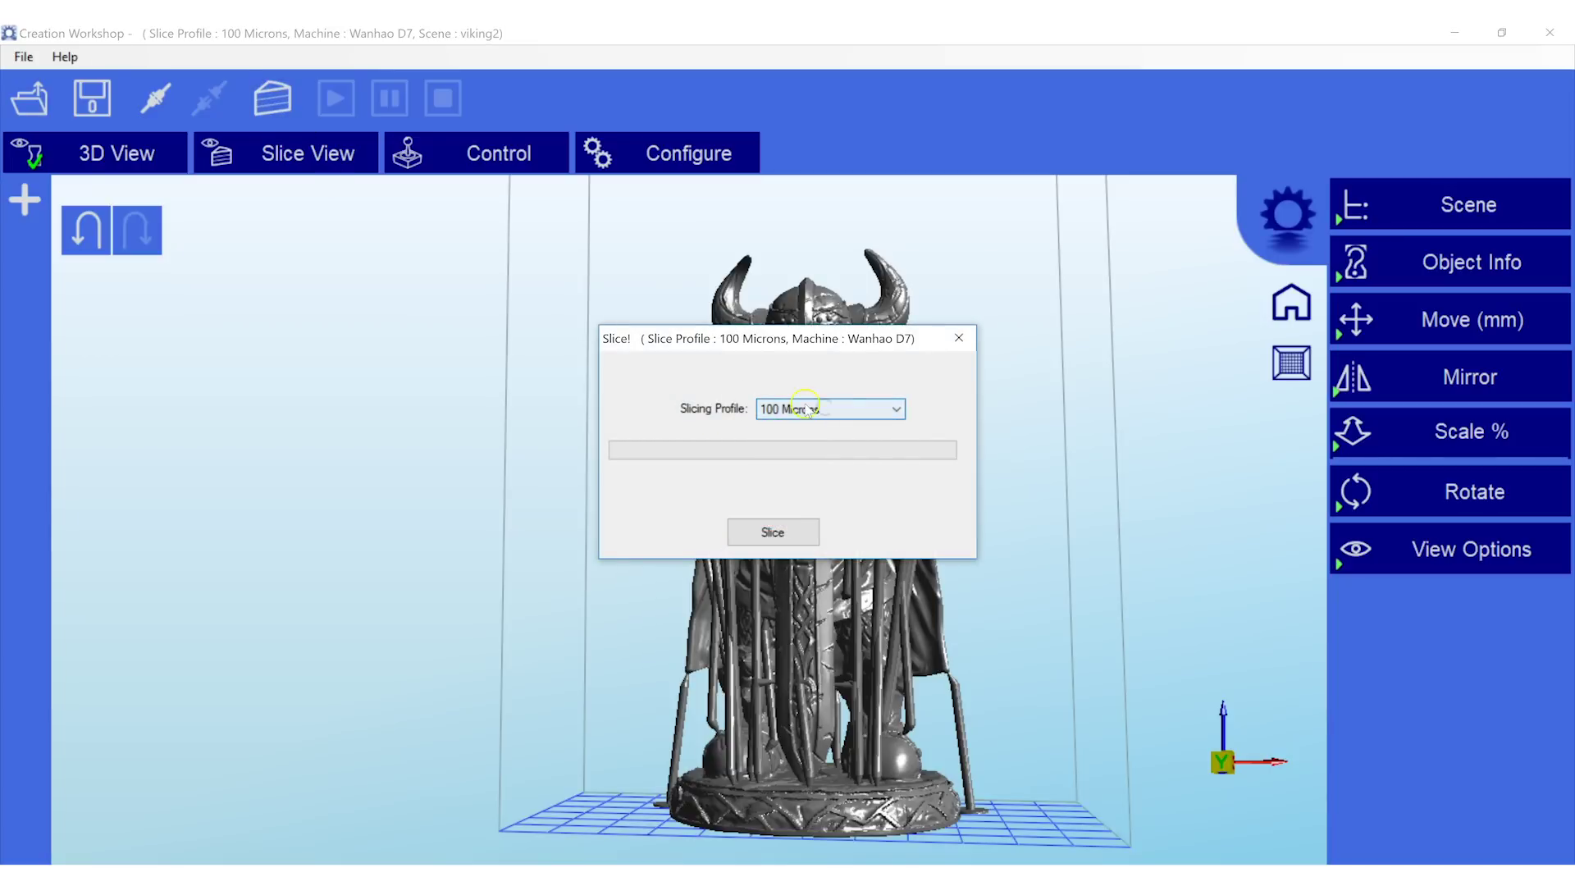
left_click(957, 340)
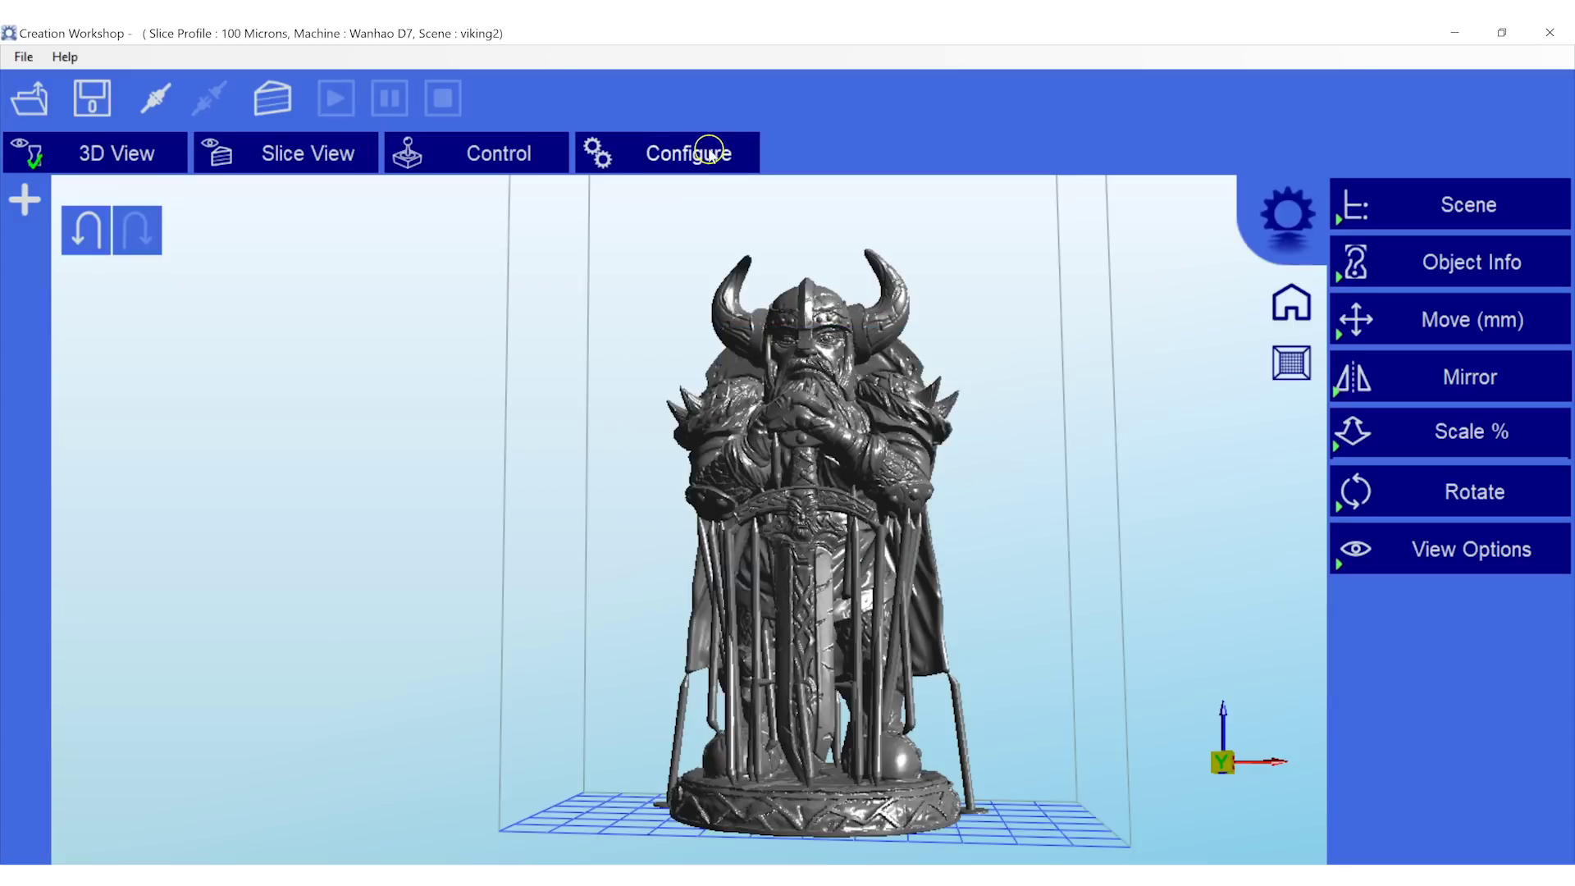
- Open the slicing profile and keep Wanhao Orange 100um as the resin
left_click(707, 153)
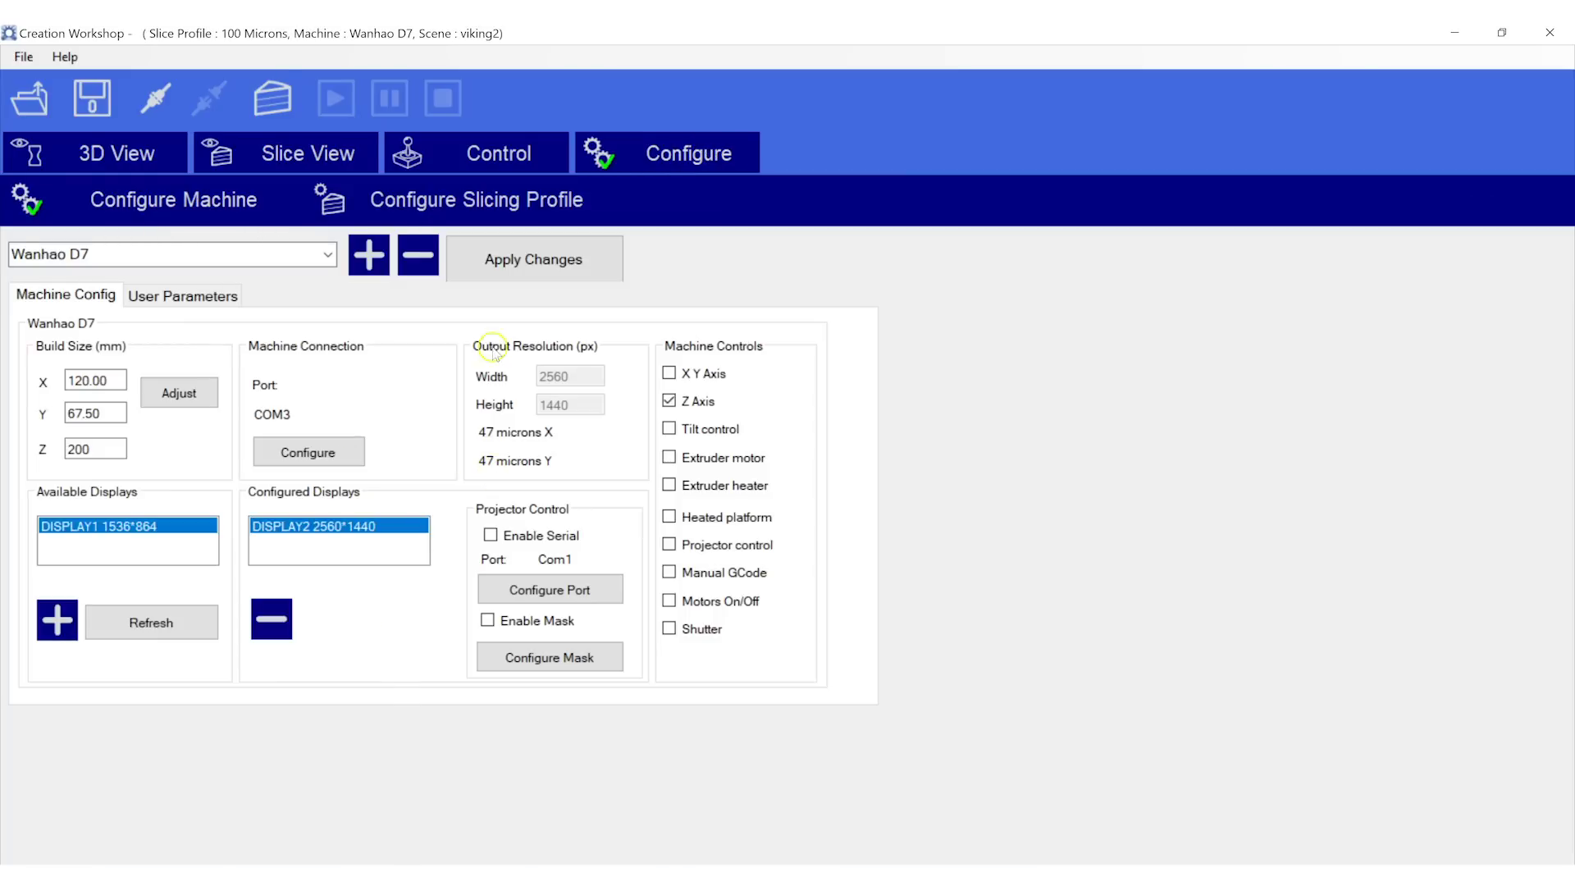
left_click(470, 200)
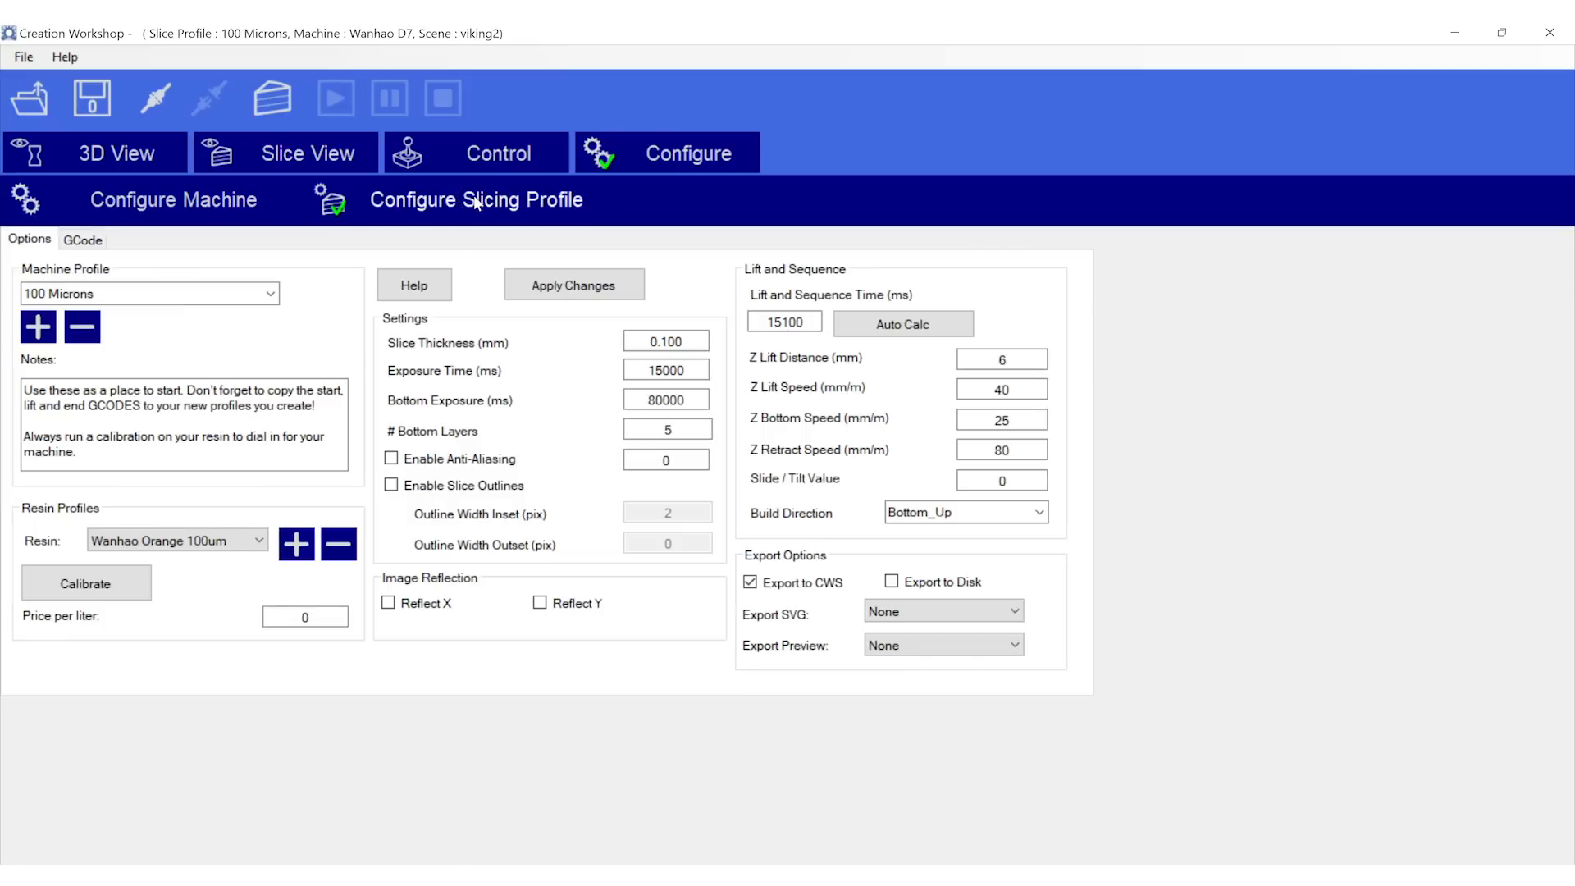
left_click(197, 545)
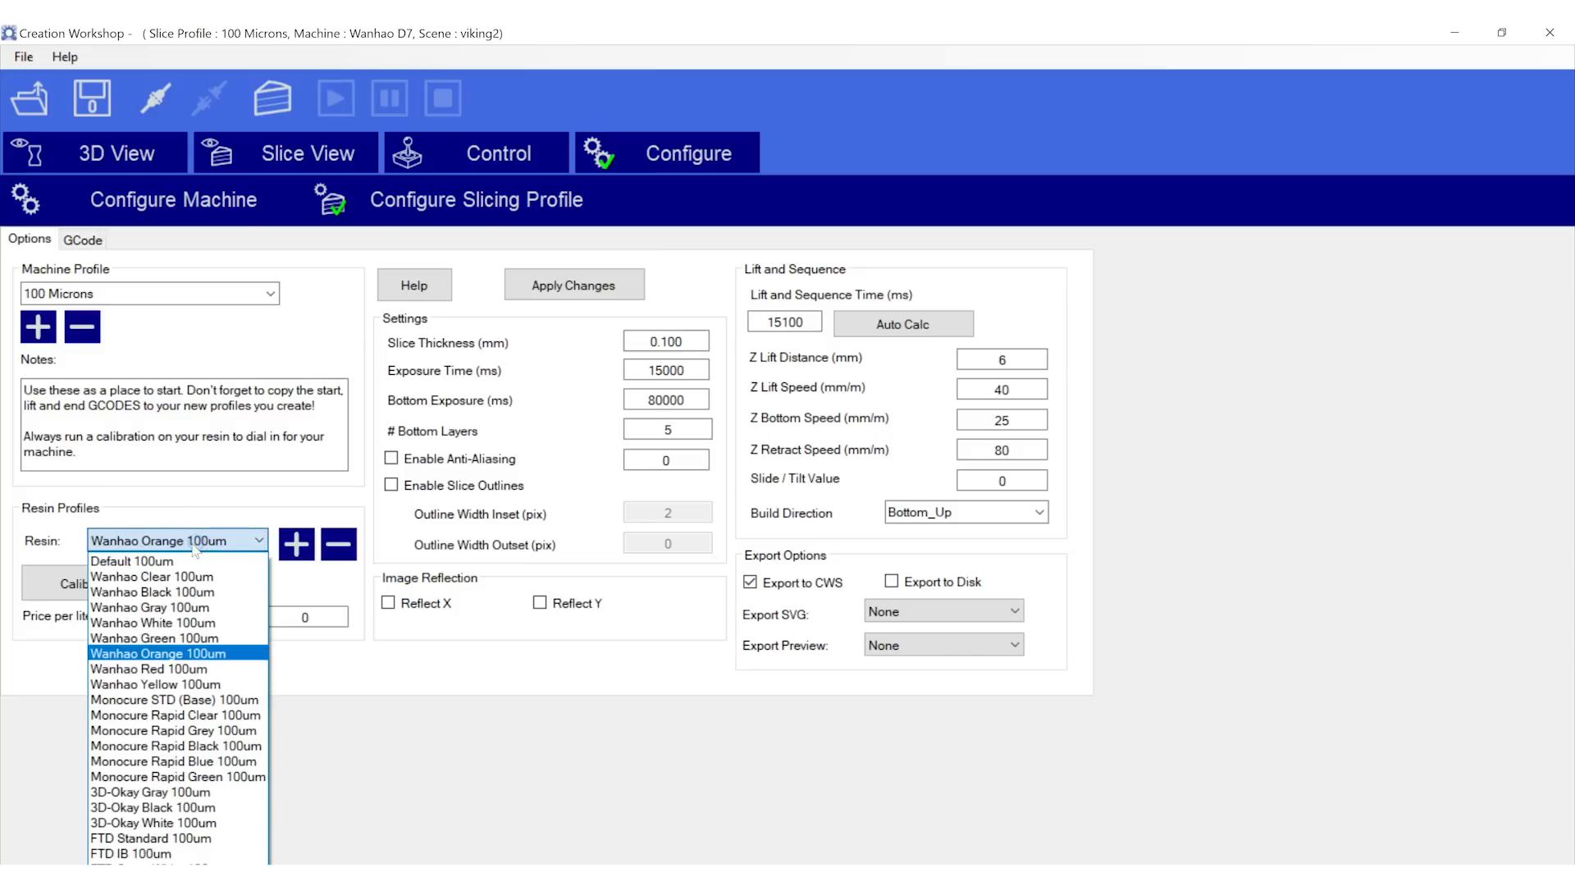
left_click(195, 546)
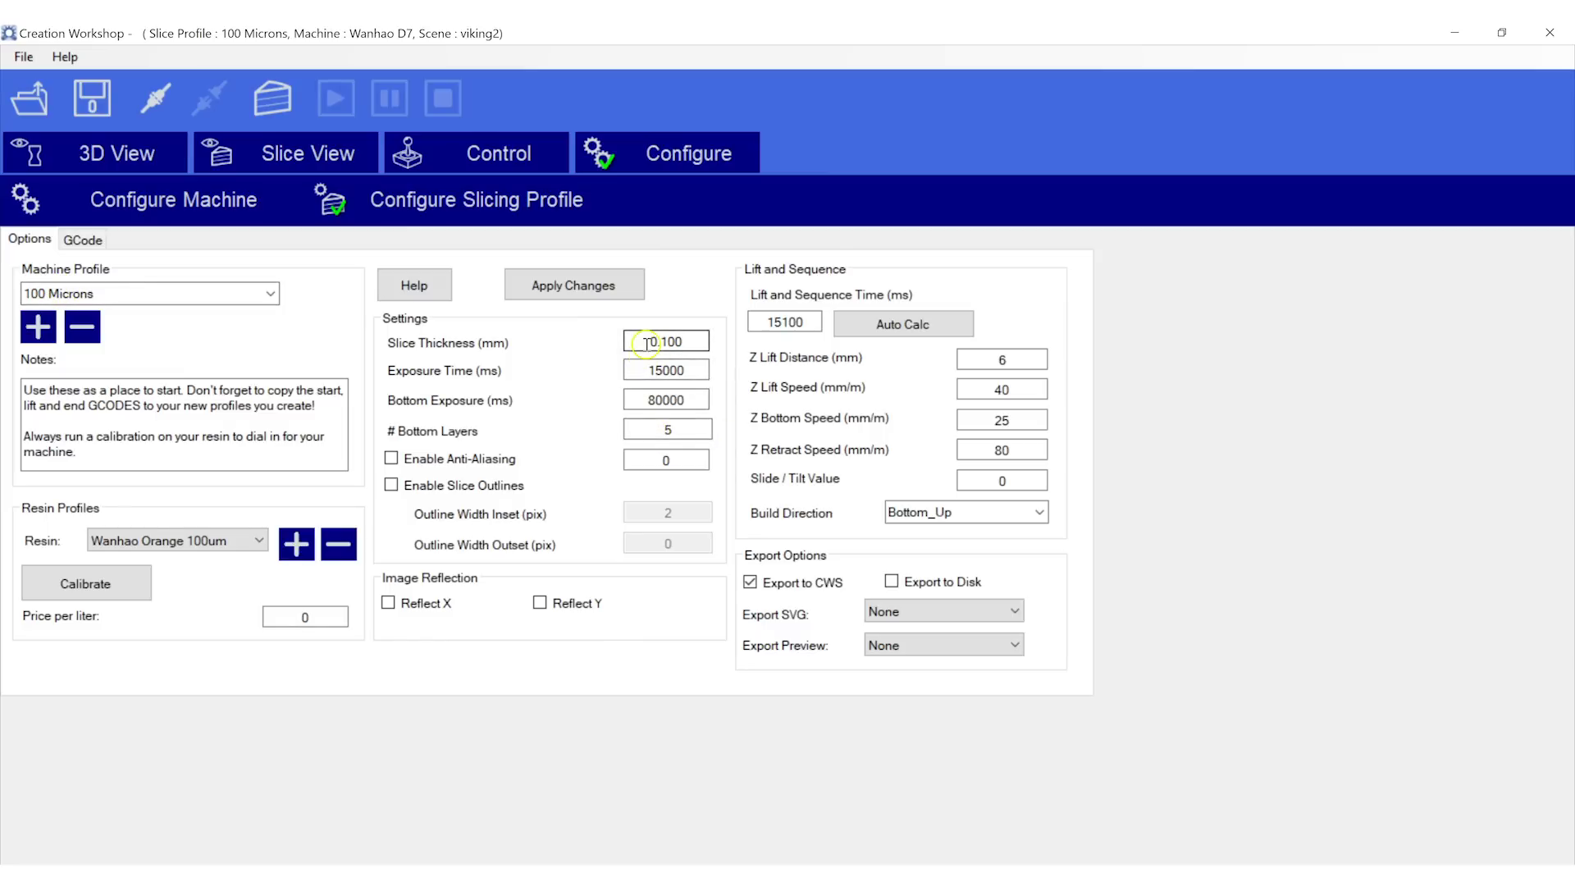
- Check exposure 15000 ms, bottom exposure 80000 ms and 5 bottom layers
double_click(688, 397)
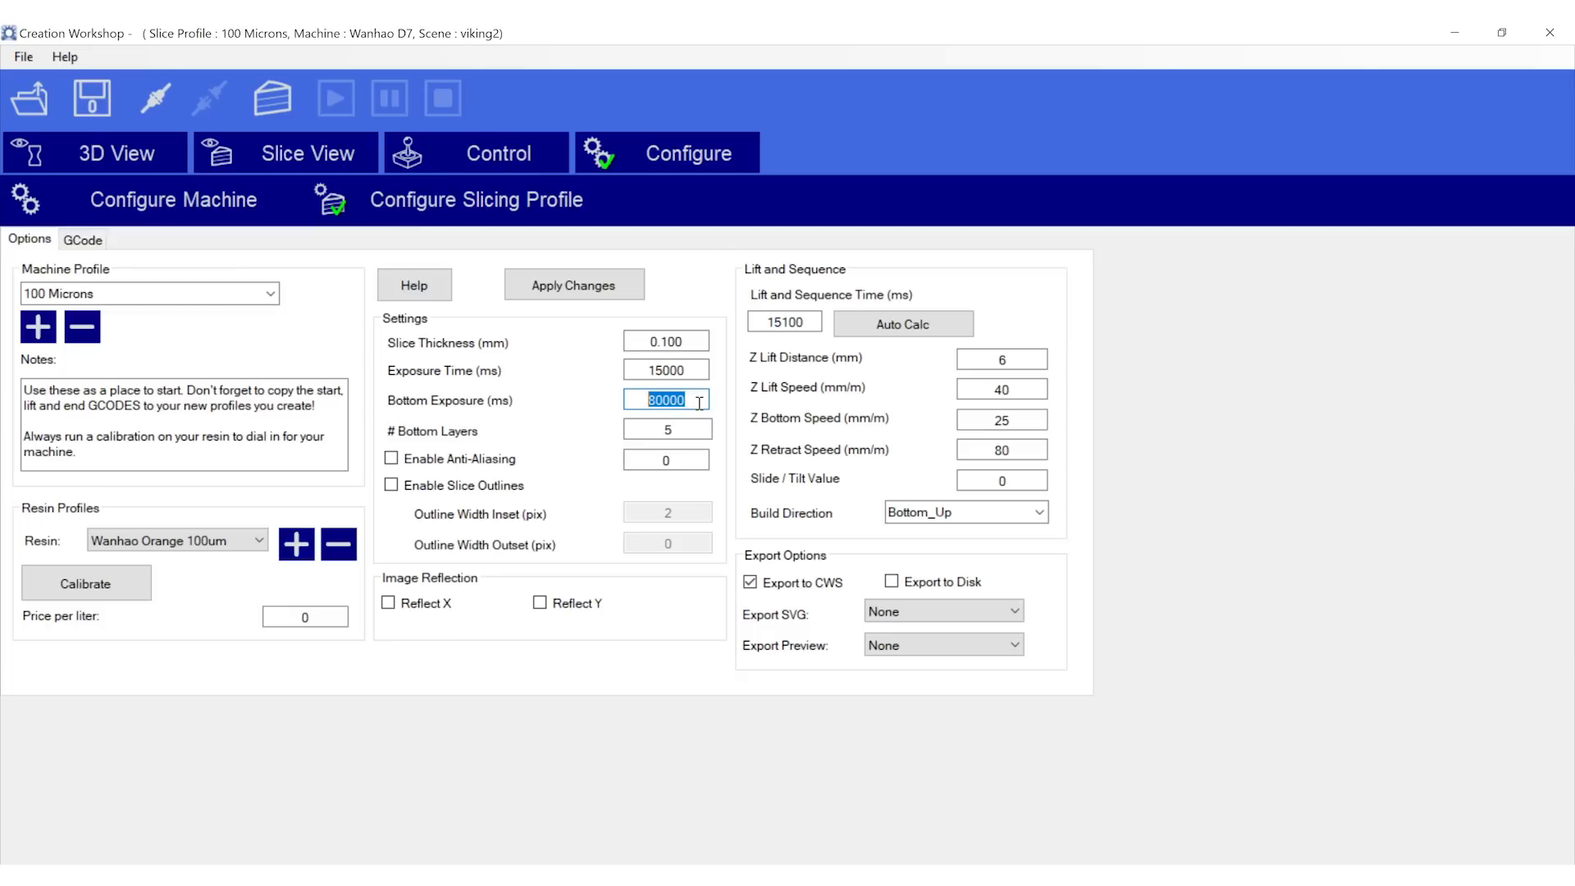
left_click_drag(692, 366, 619, 361)
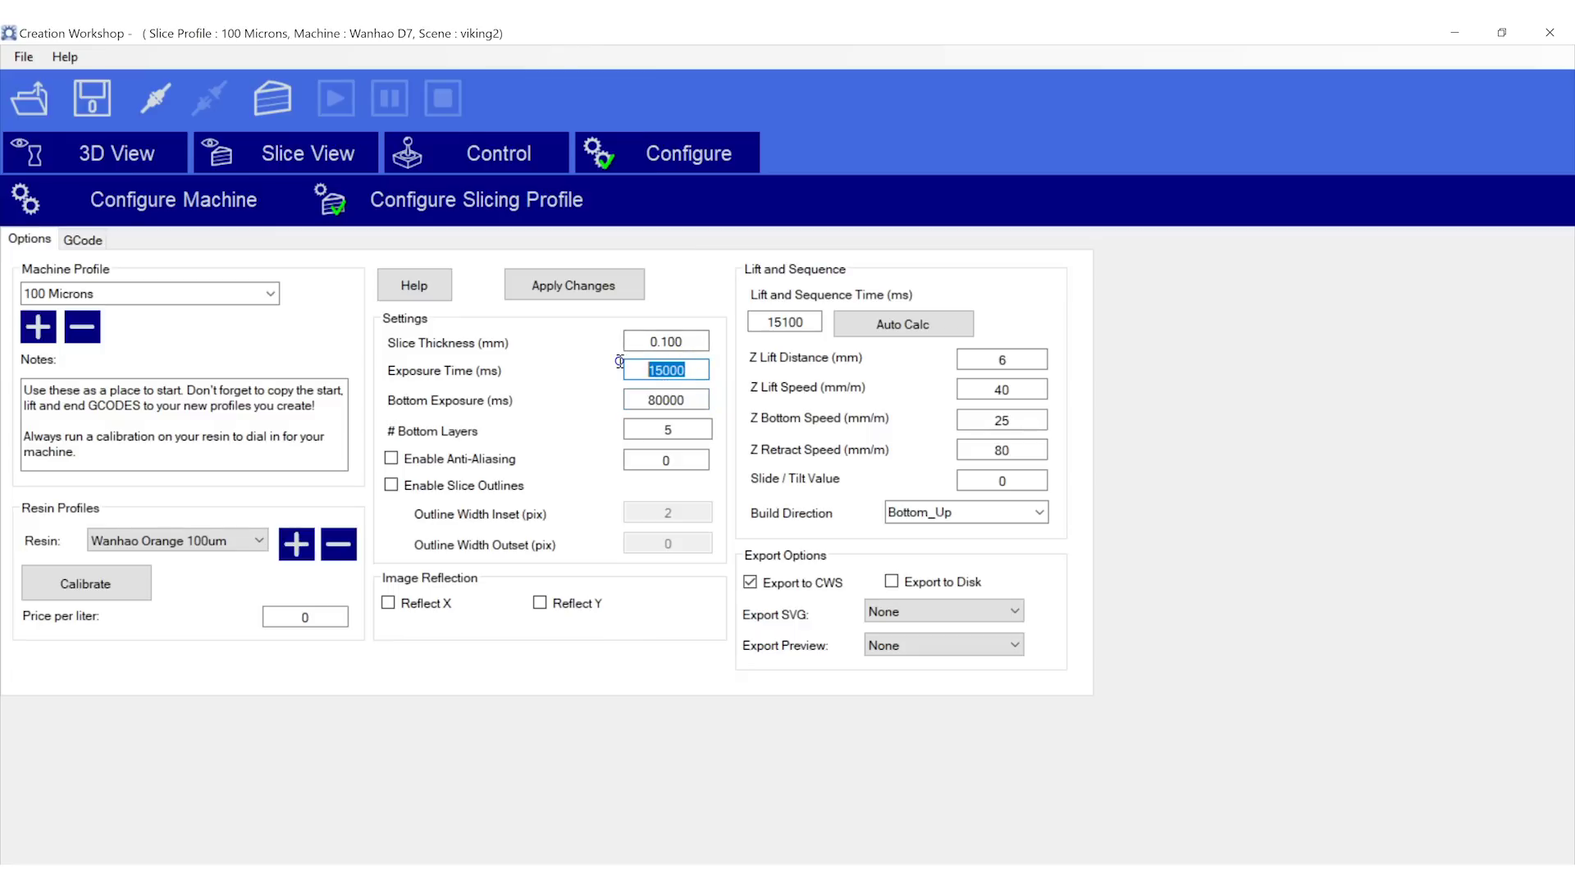
double_click(668, 429)
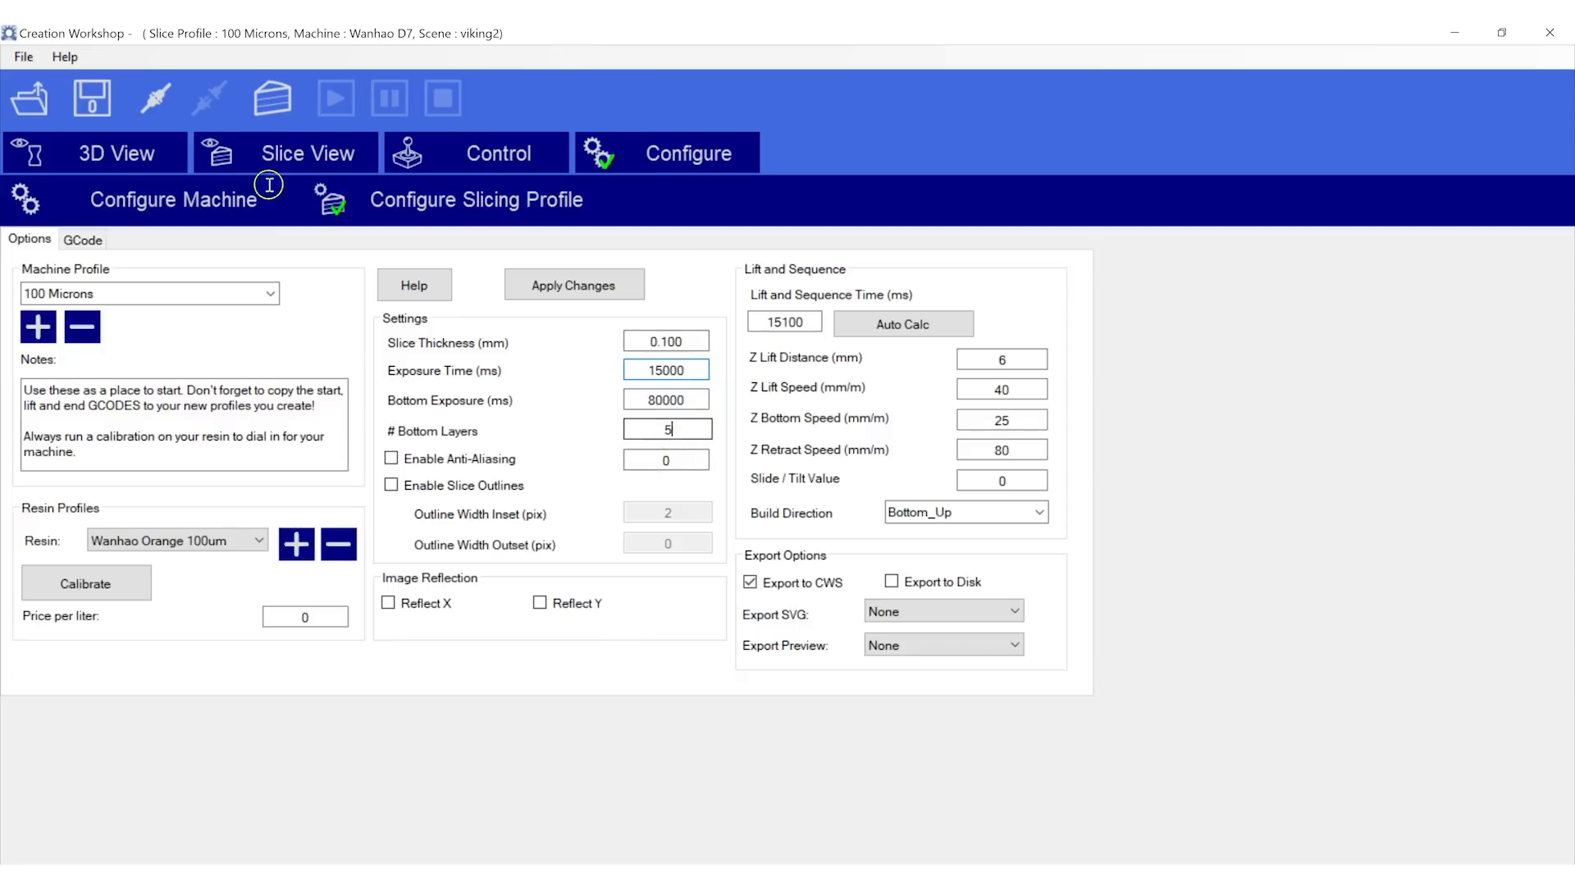
double_click(684, 397)
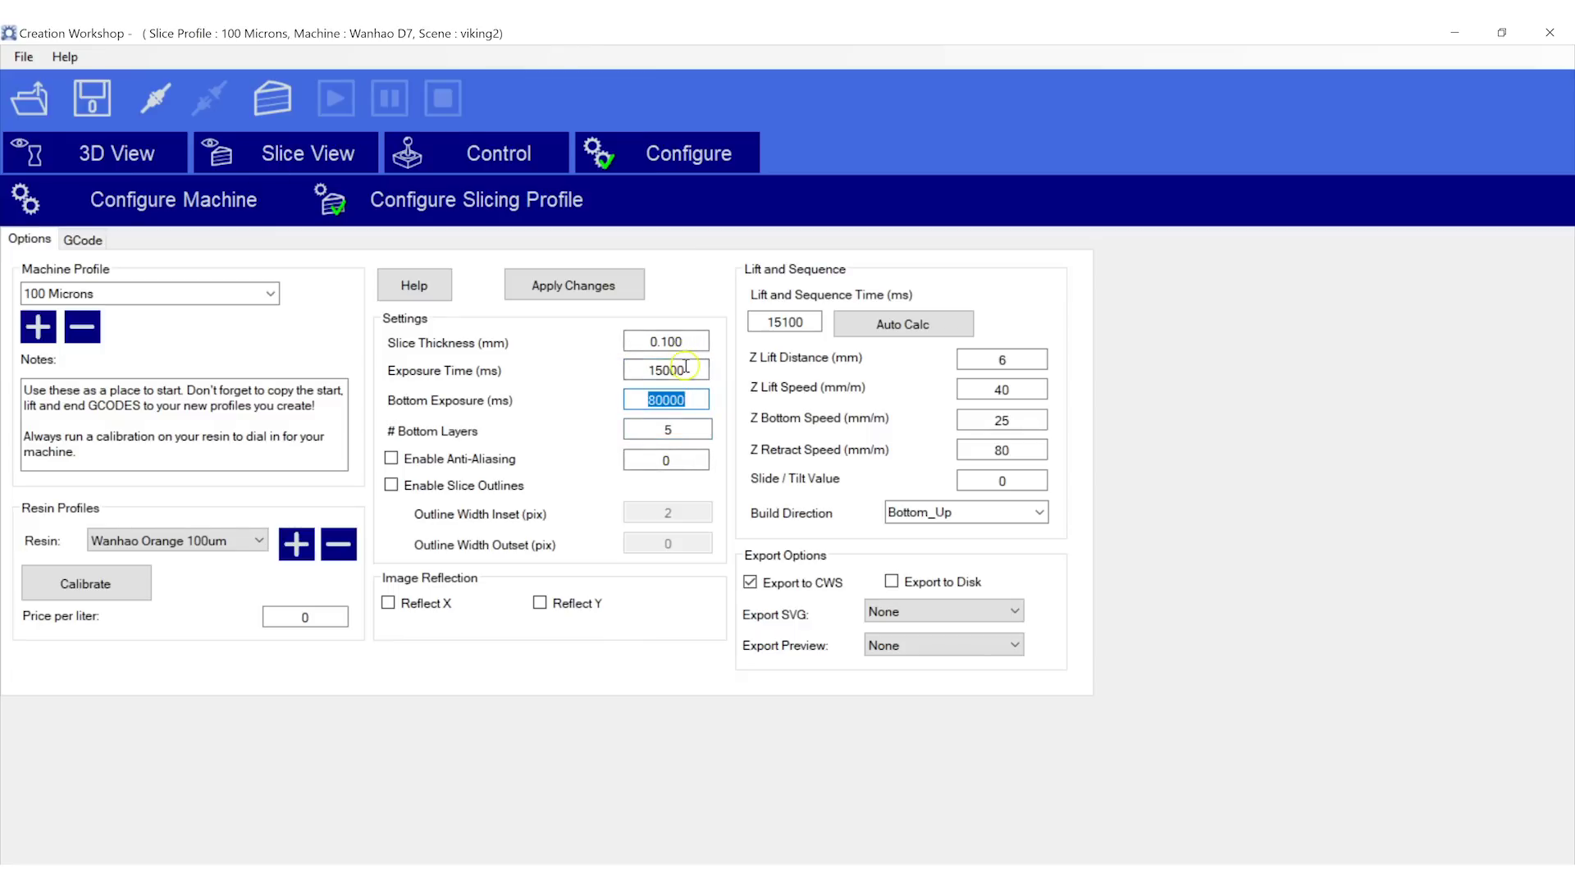
double_click(688, 369)
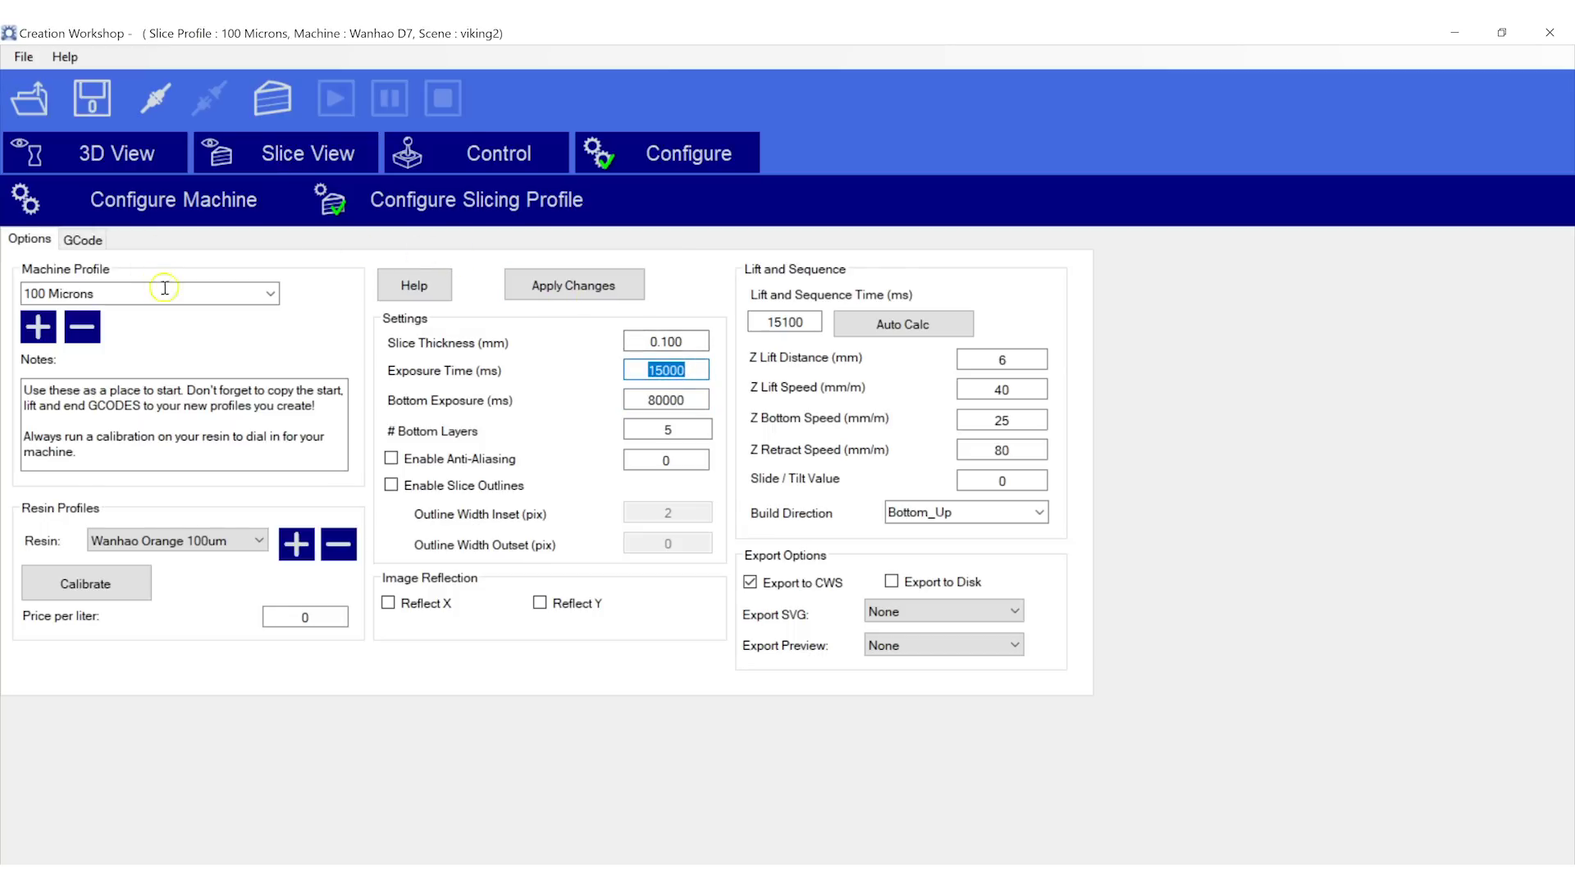
- Switch the resin to Monocure Rapid Clear 100um, then back to Wanhao Orange 100um
left_click(32, 294)
left_click(147, 546)
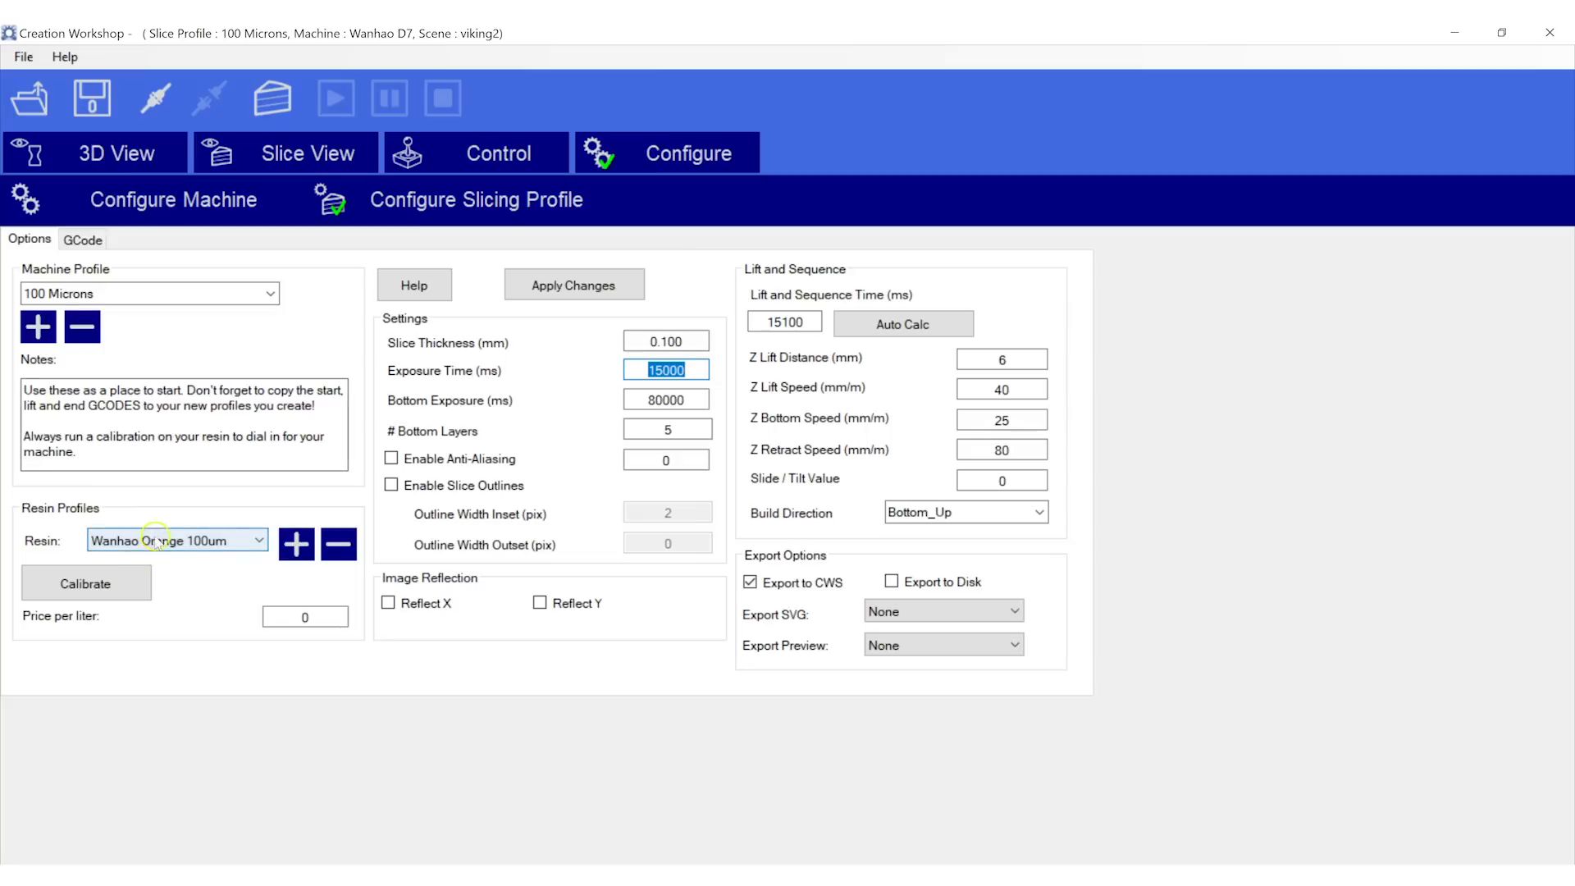
left_click(257, 540)
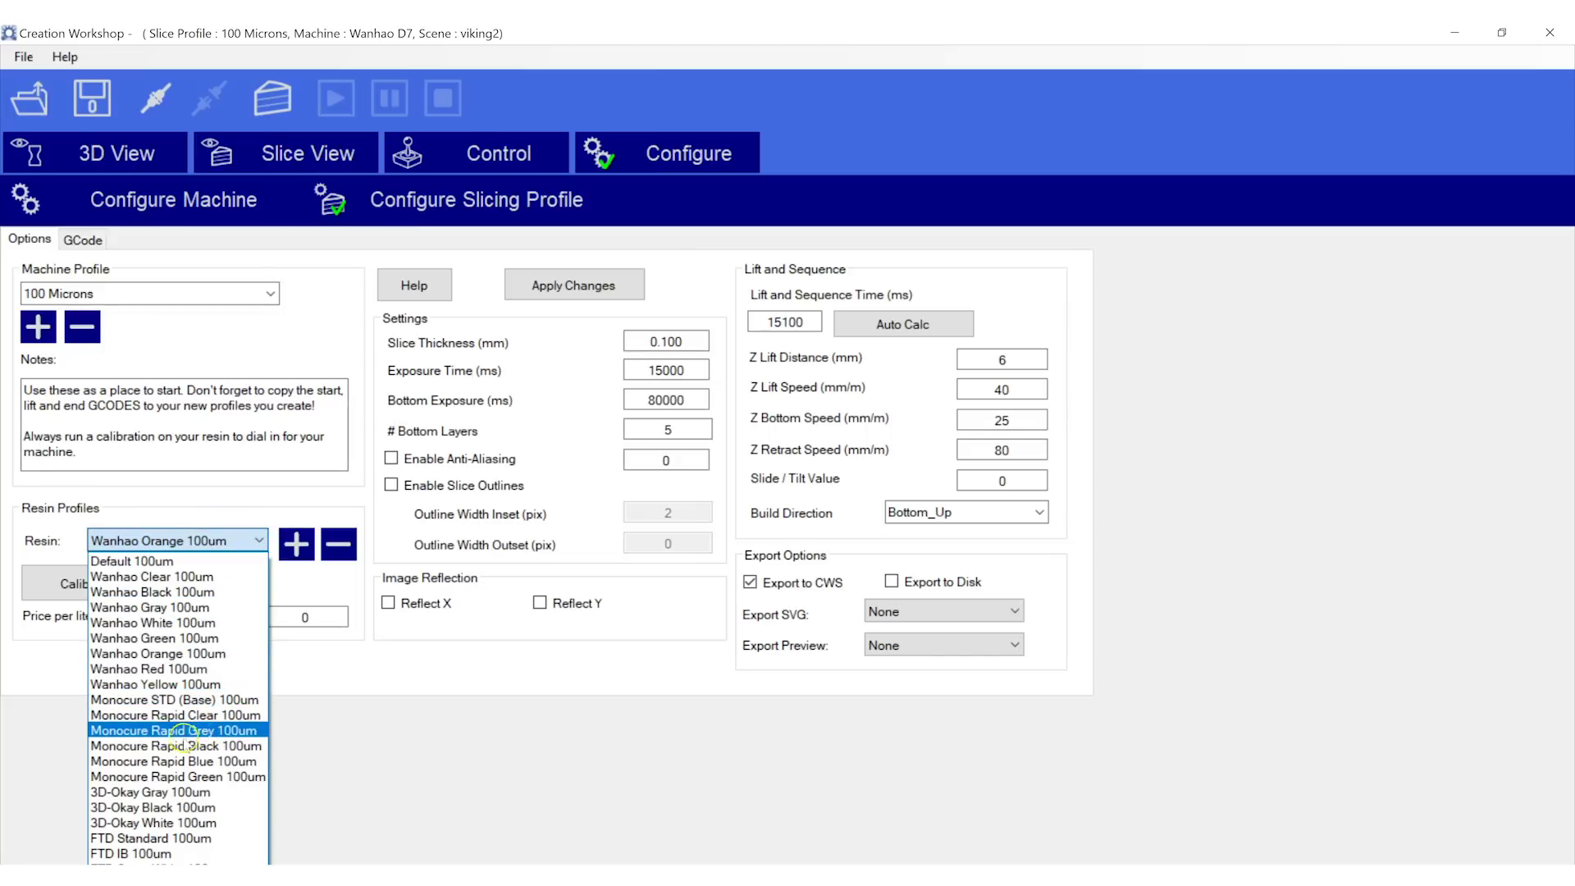
left_click(180, 715)
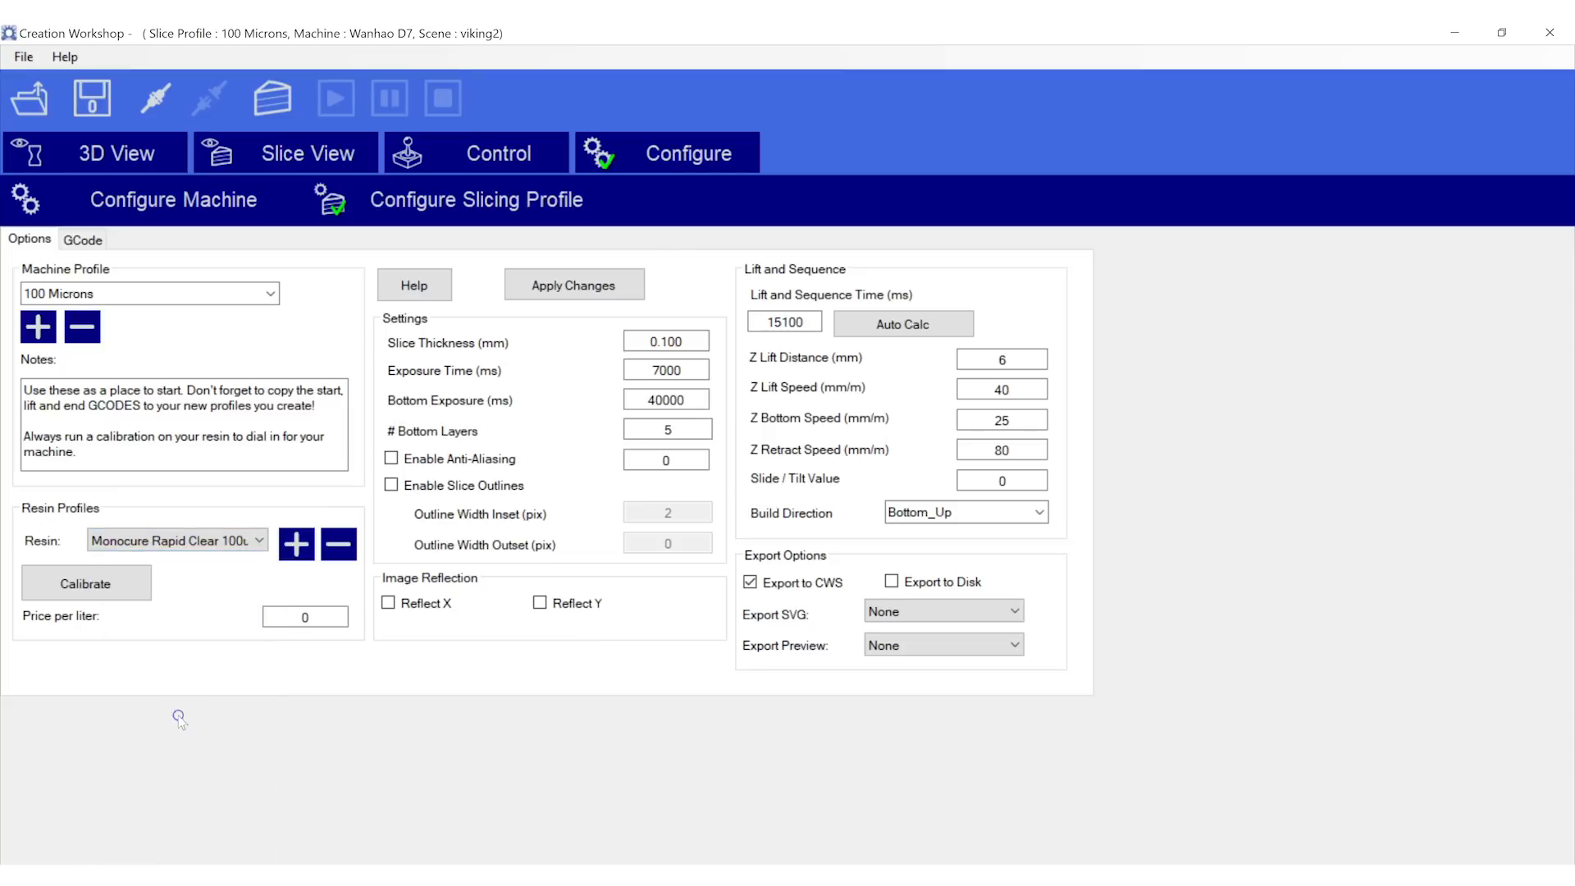
left_click(213, 540)
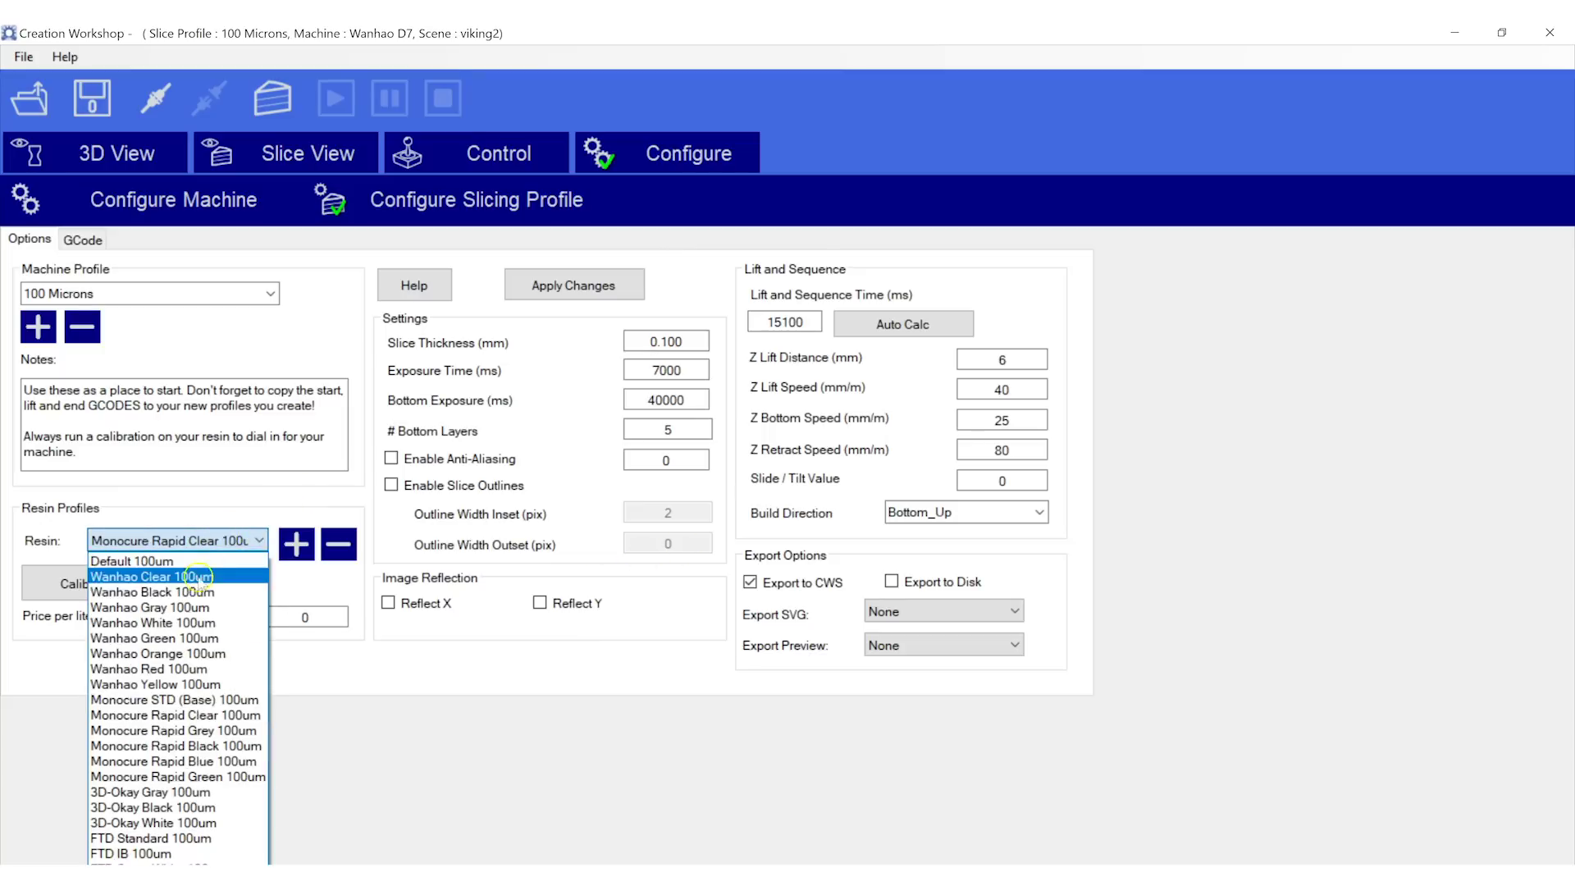
left_click(176, 653)
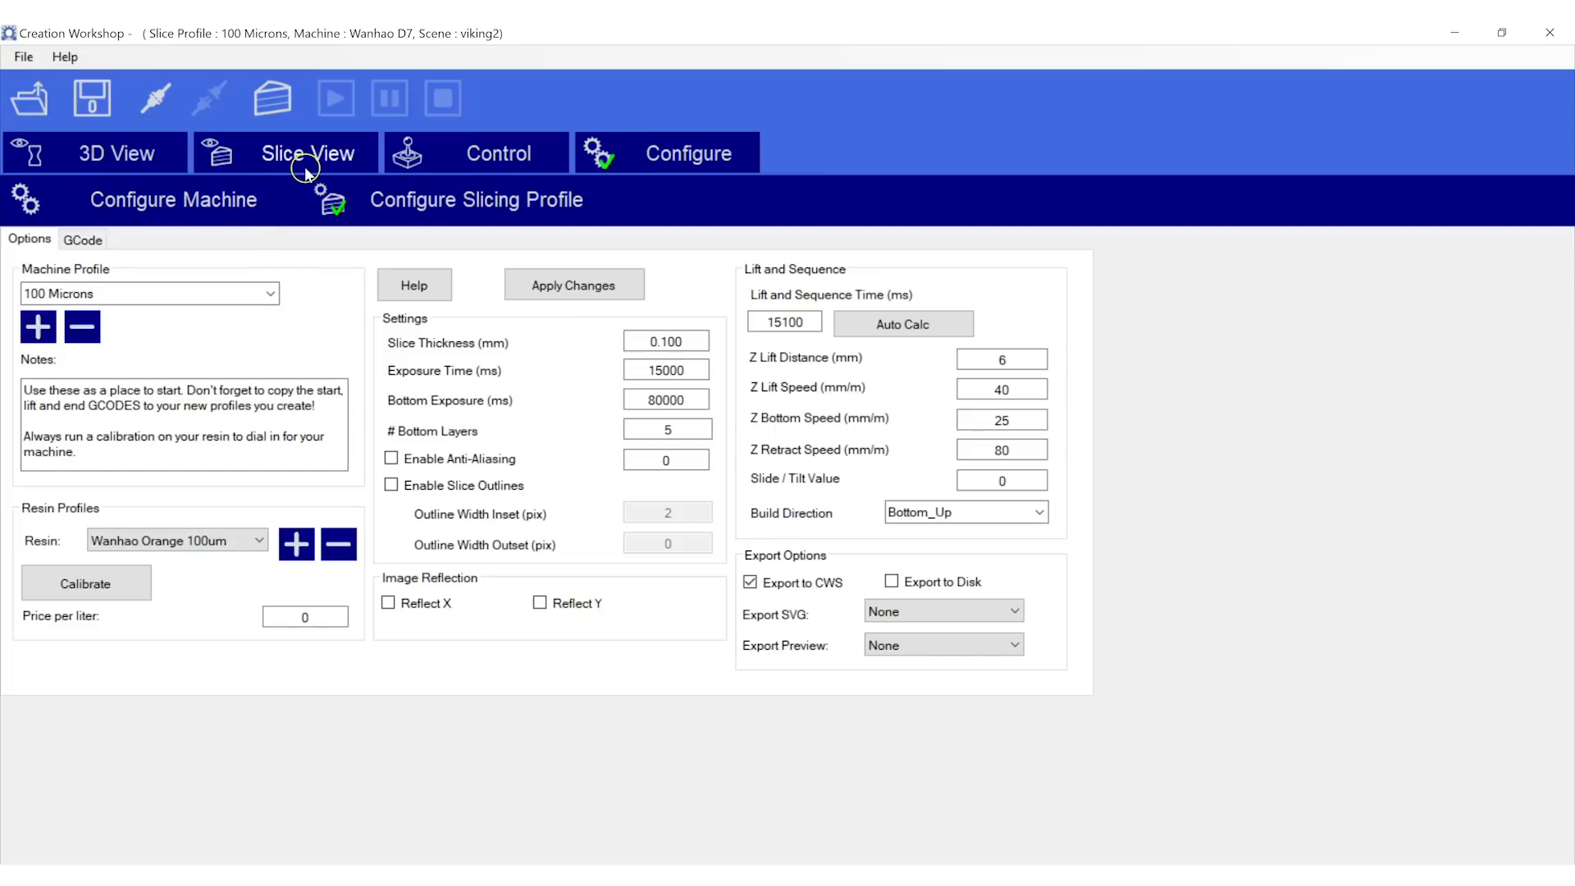
left_click(78, 141)
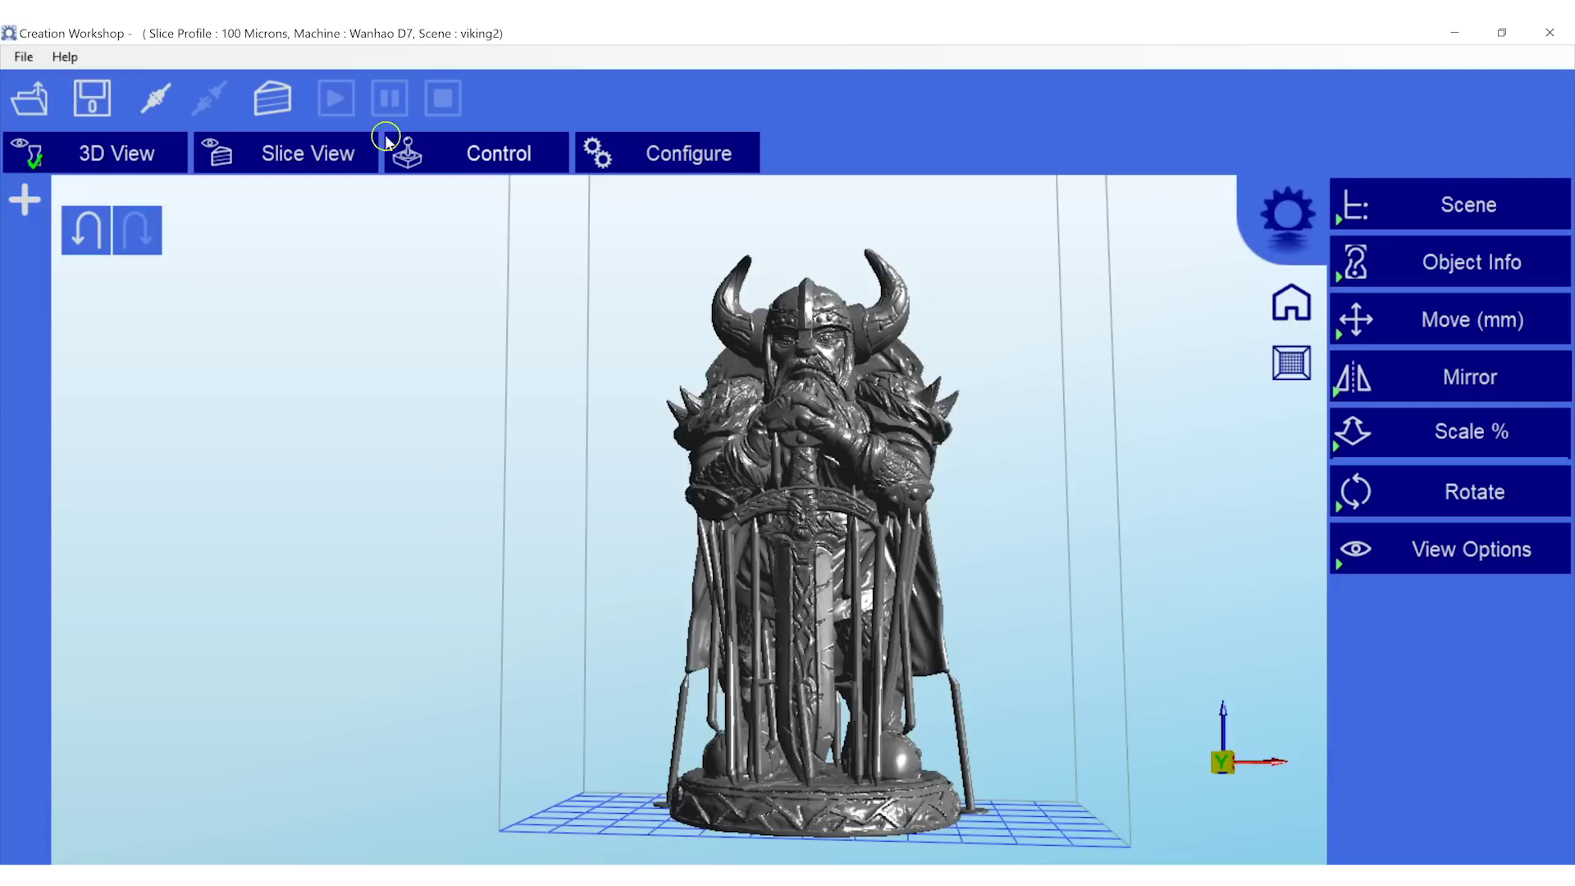
- Slice the viking2 scene into 1261 layers using the 100 Microns profile
left_click(276, 103)
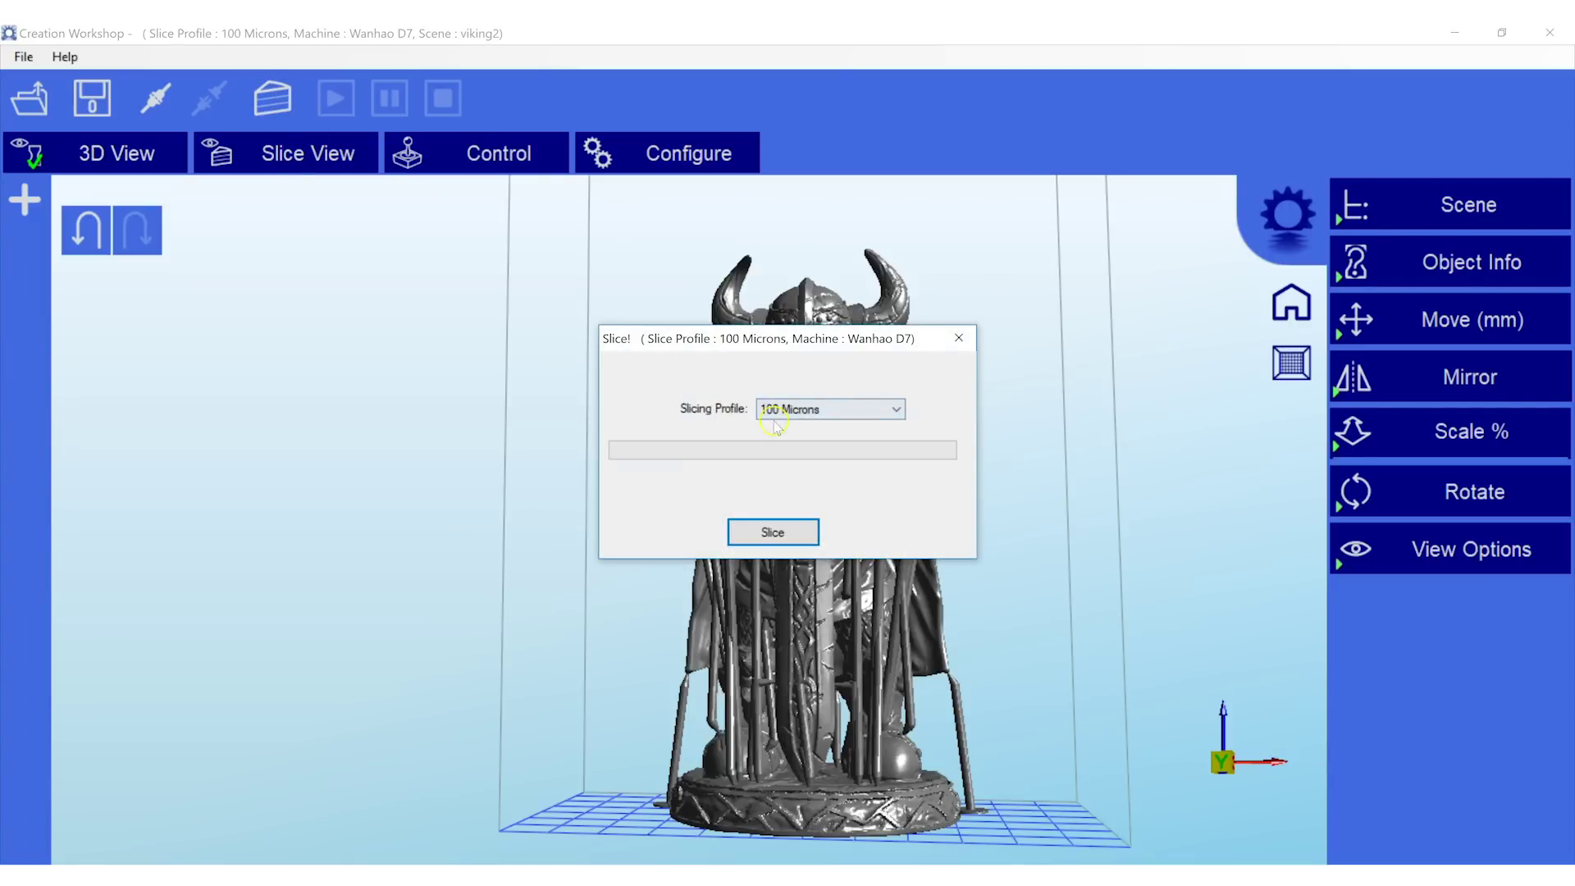
left_click(771, 535)
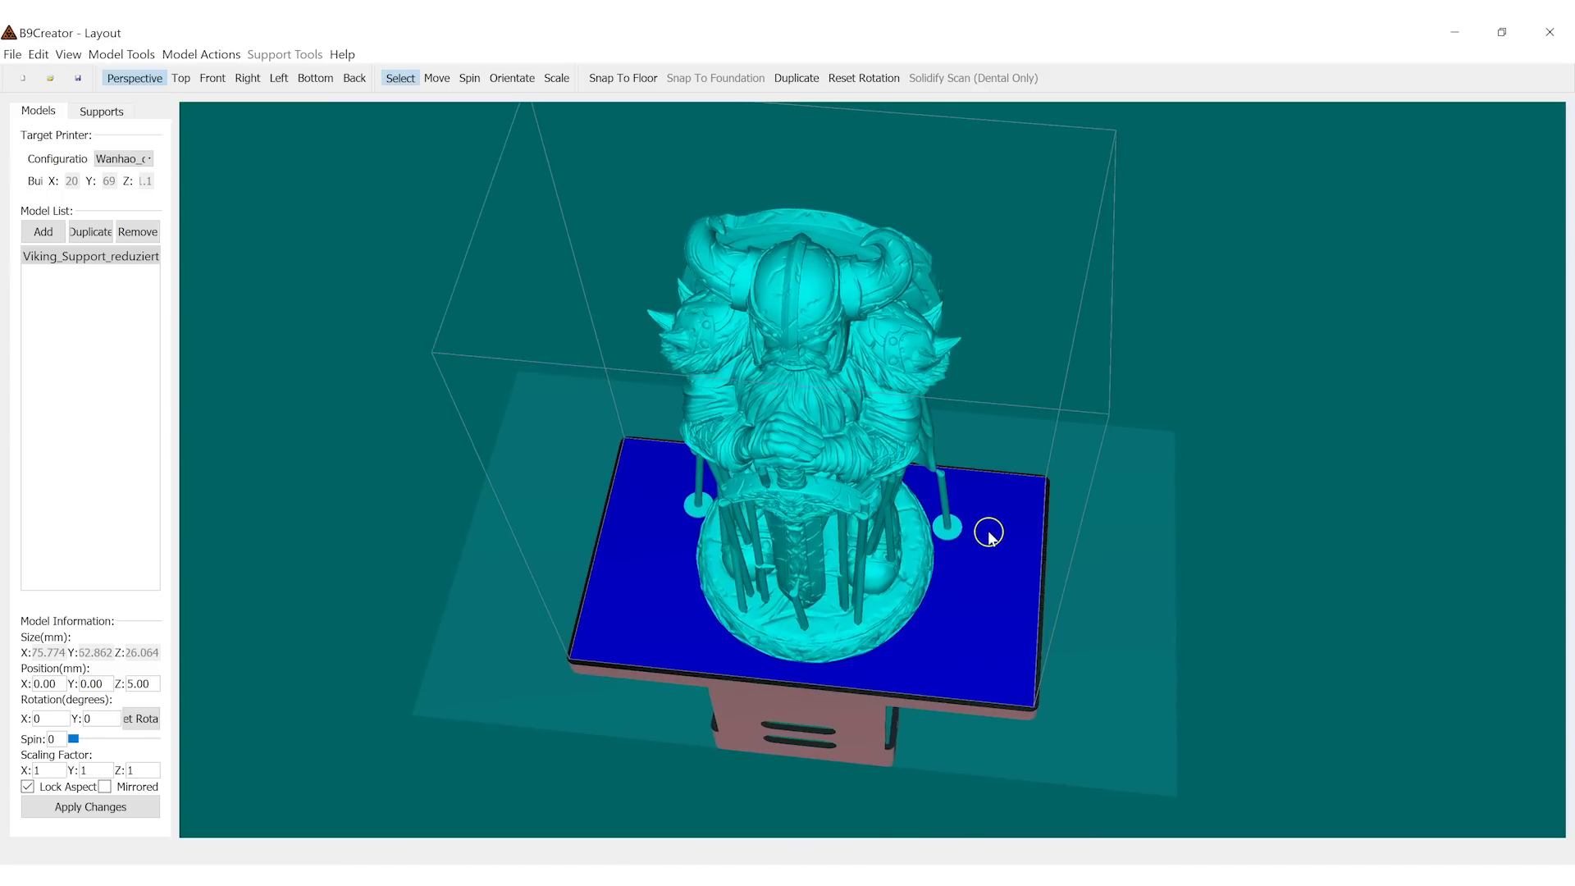
- Enter support-editing mode and view the Viking figure from an angle
left_click_drag(1018, 554, 750, 558)
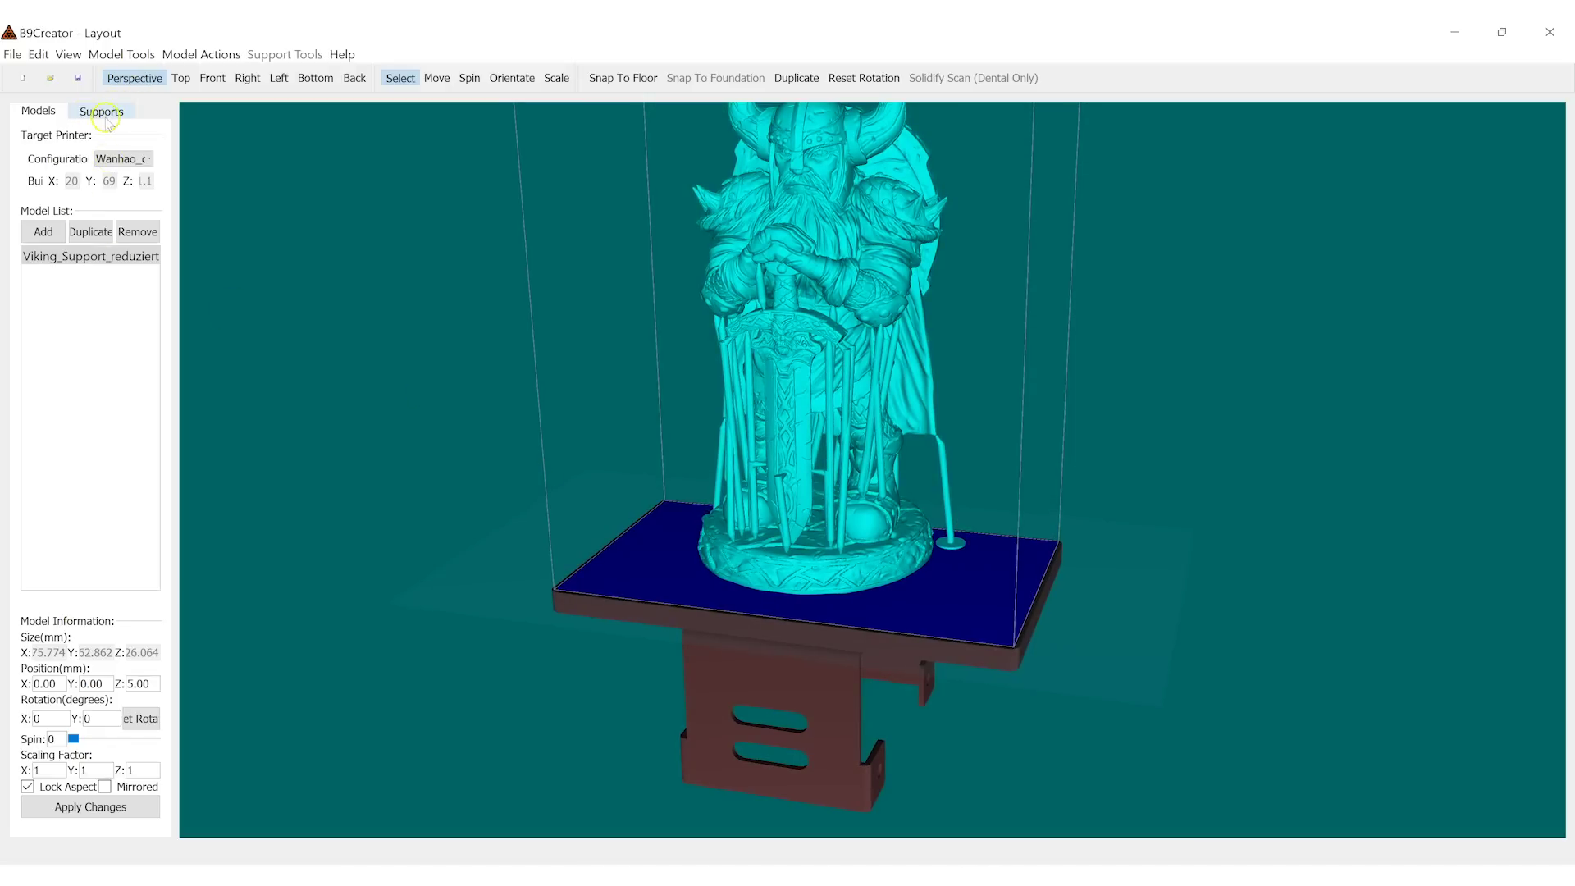
left_click(101, 113)
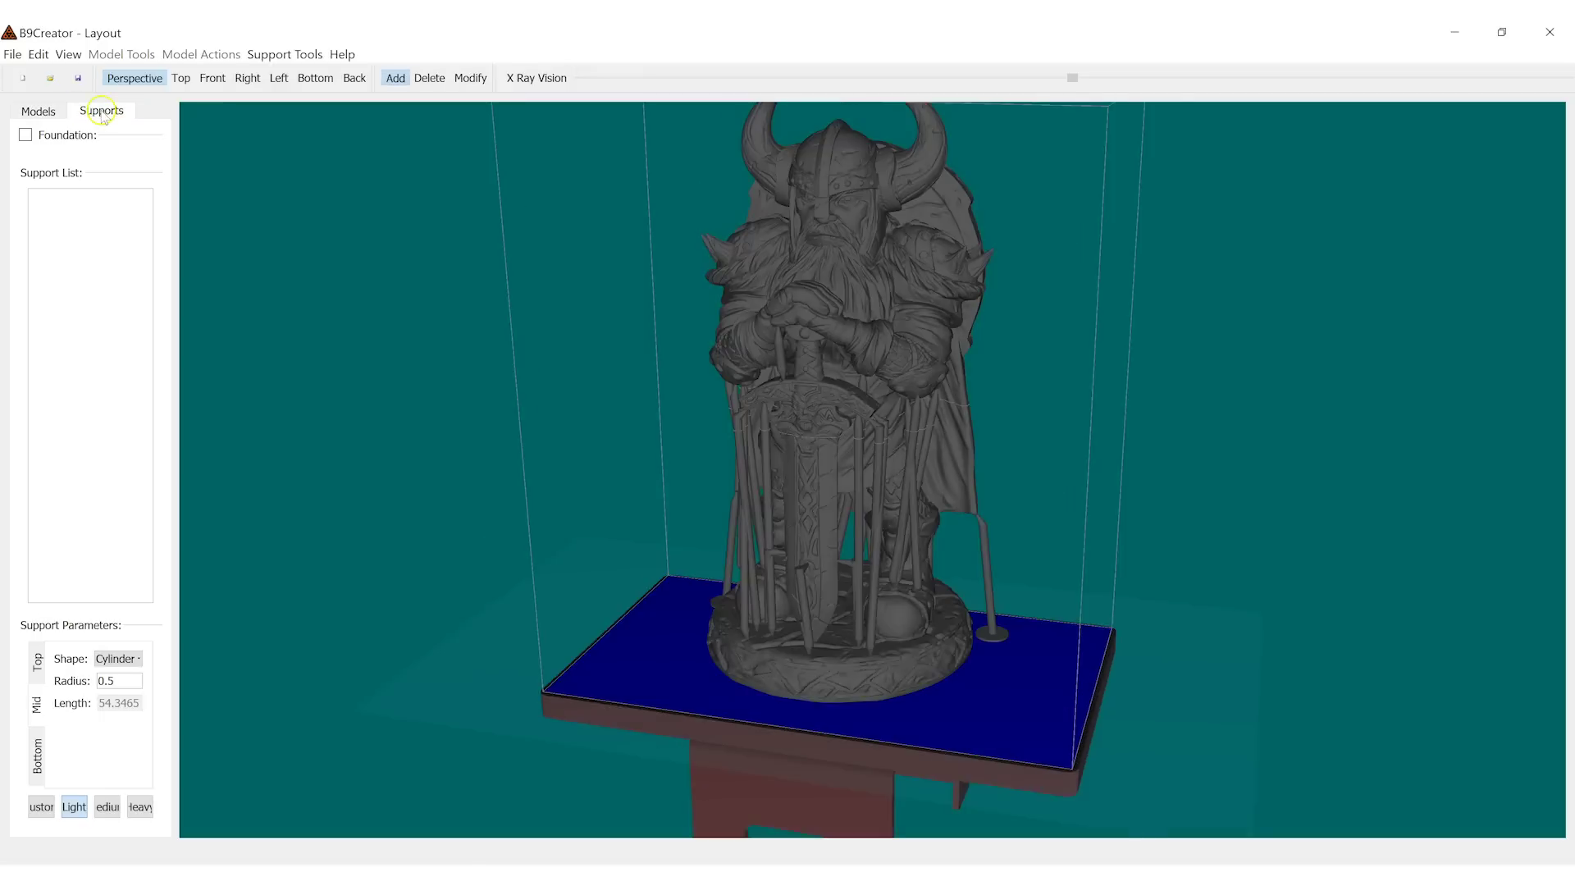
scroll(530, 581, "down", 5)
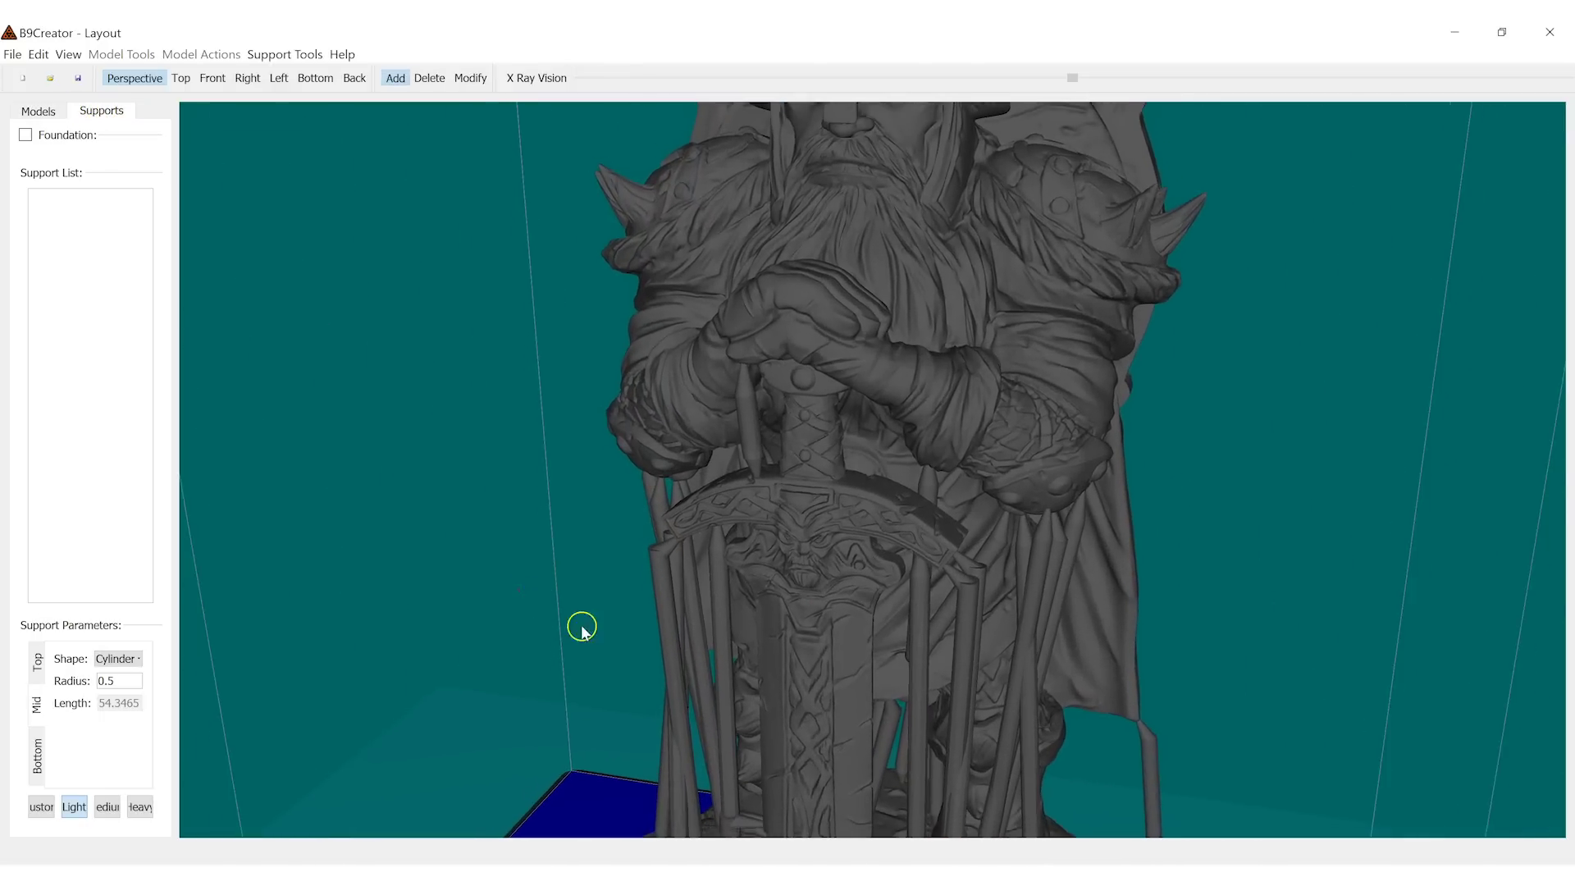
scroll(728, 668, "down", 4)
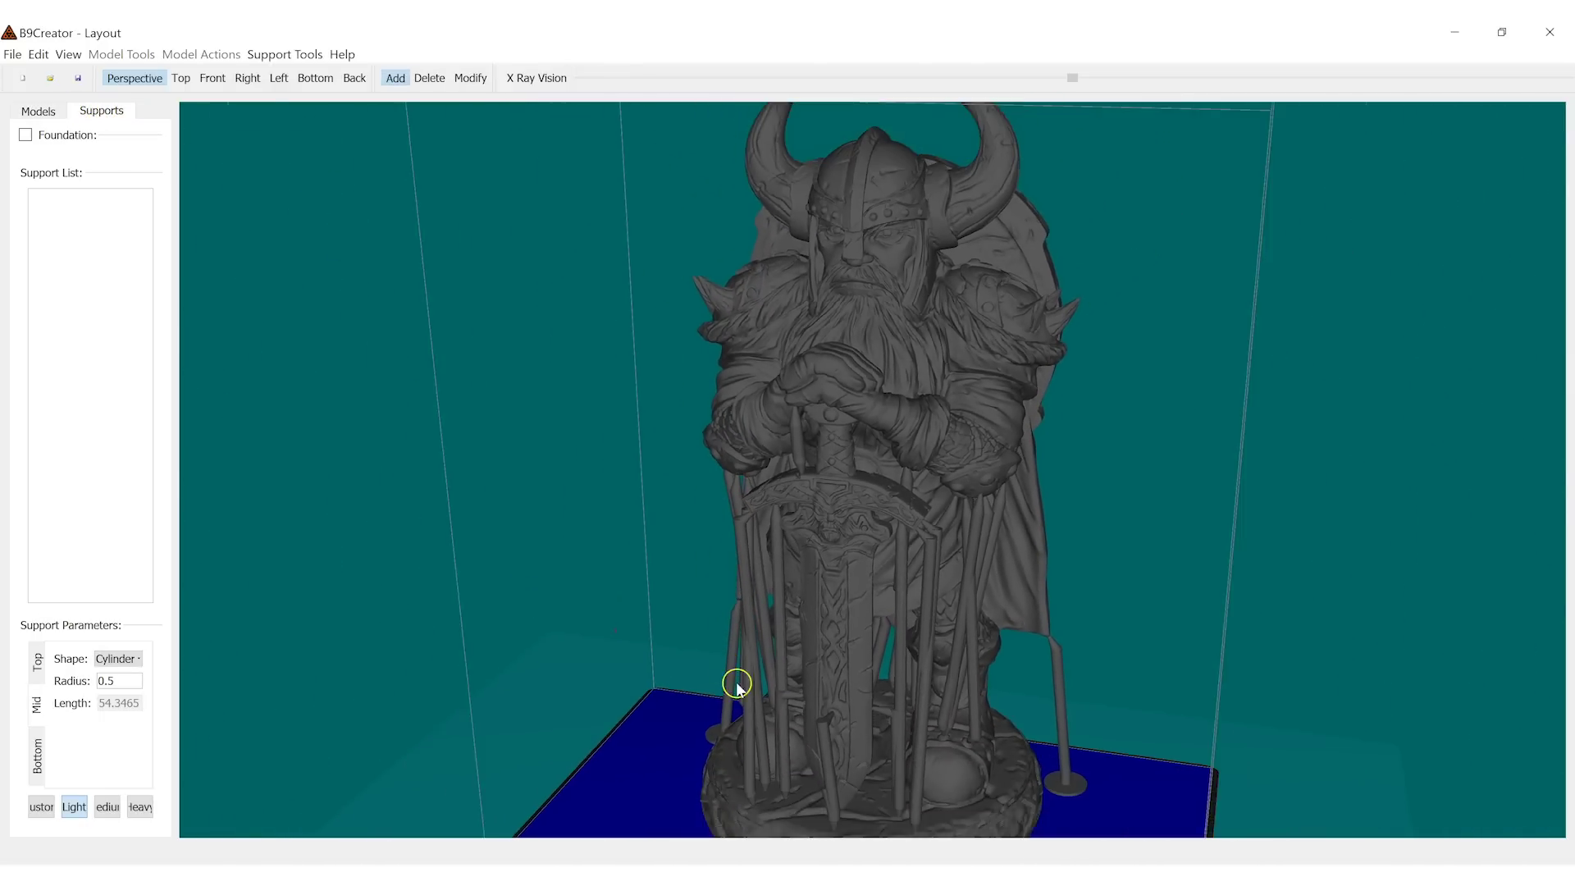
left_click_drag(689, 665, 680, 794)
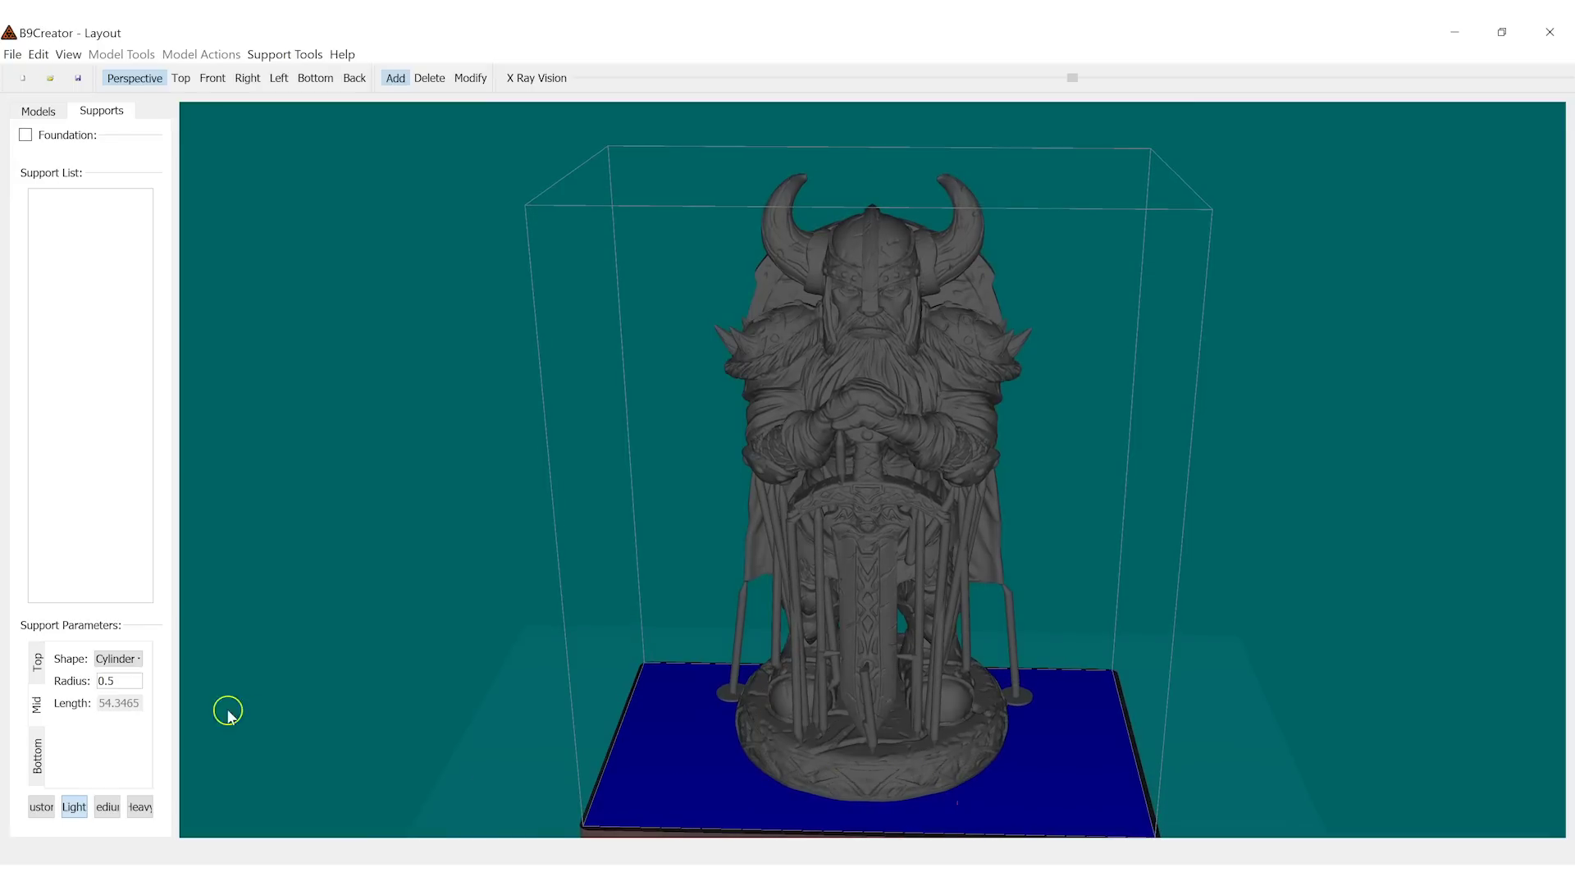
- Check the Viking model's Position Z value in the model list
left_click(35, 115)
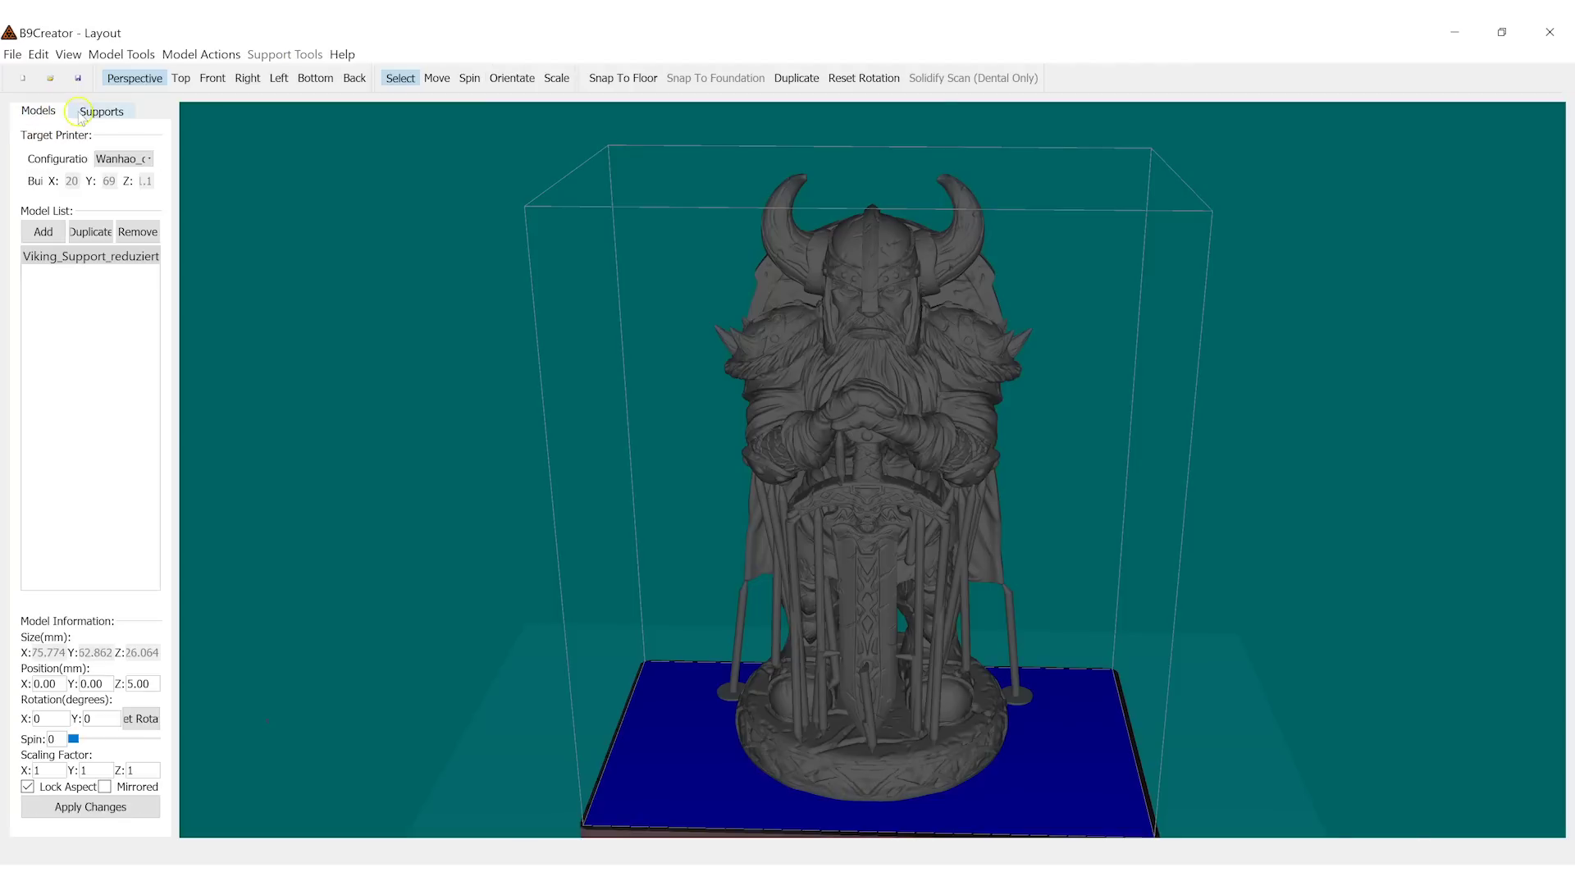
left_click(131, 682)
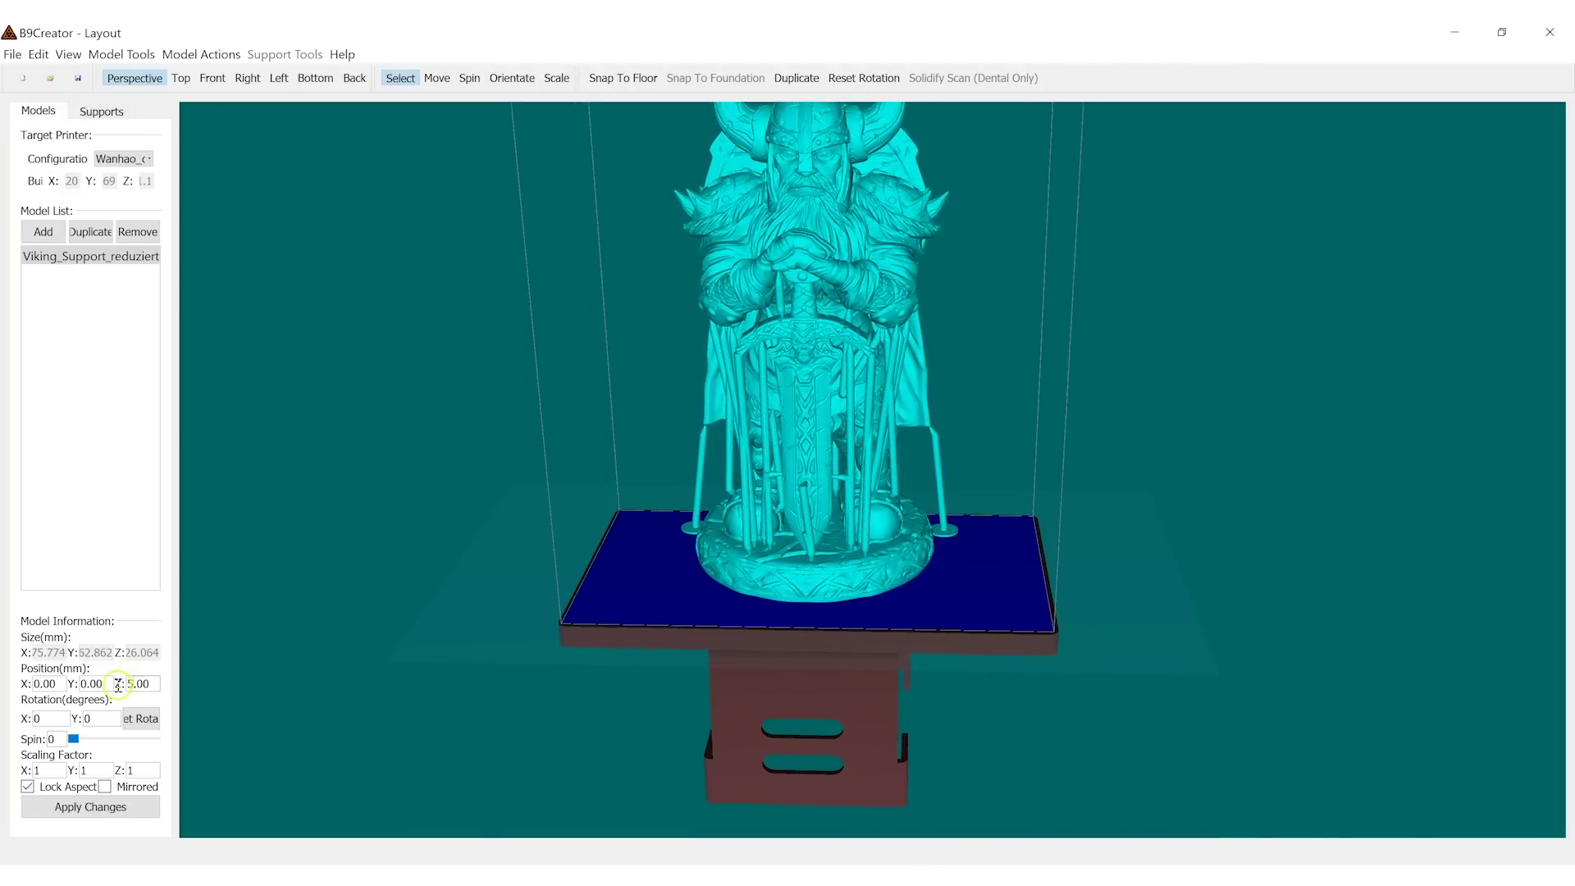
left_click_drag(131, 682, 126, 684)
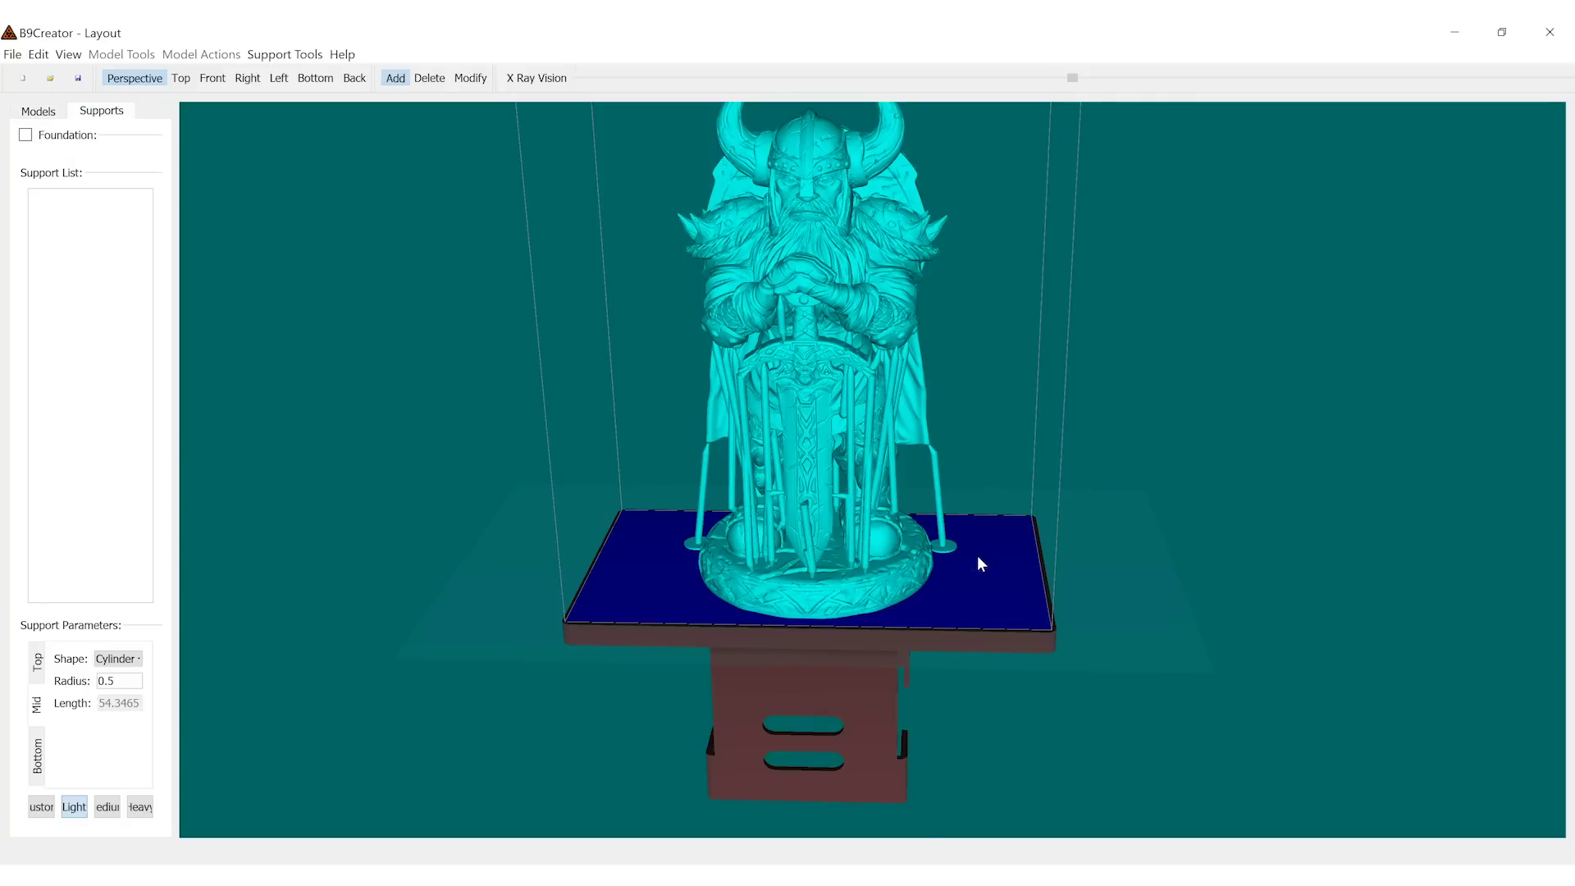
- Zoom in on the Viking's sword guard area
scroll(977, 554, "up", 5)
scroll(1058, 698, "up", 2)
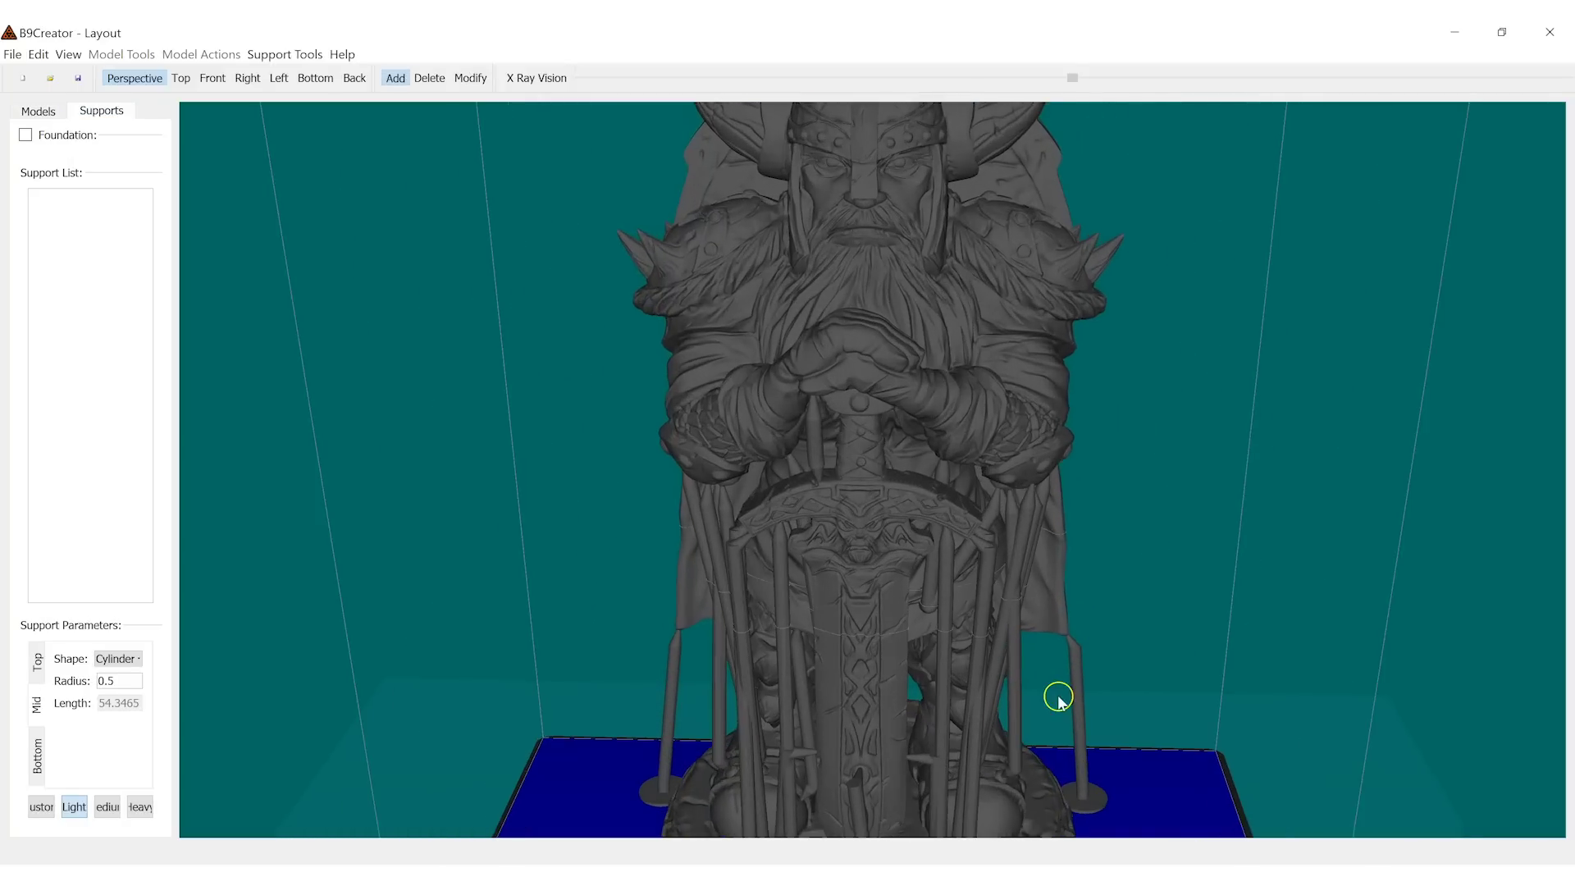
scroll(1024, 674, "up", 1)
scroll(985, 644, "up", 1)
scroll(868, 552, "up", 1)
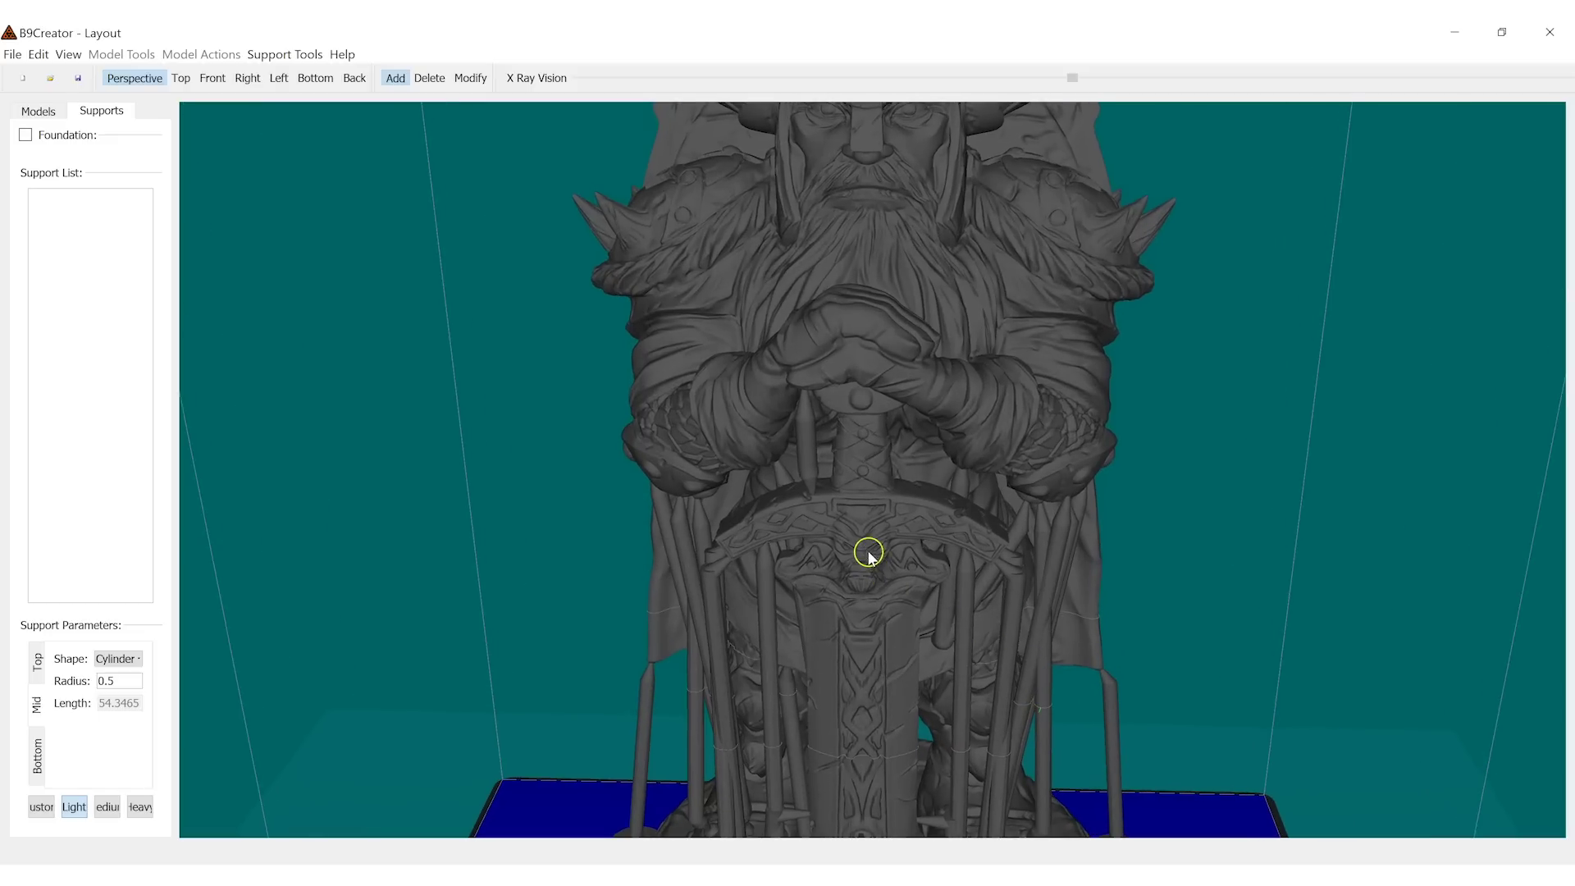
scroll(897, 539, "up", 1)
scroll(906, 539, "down", 5)
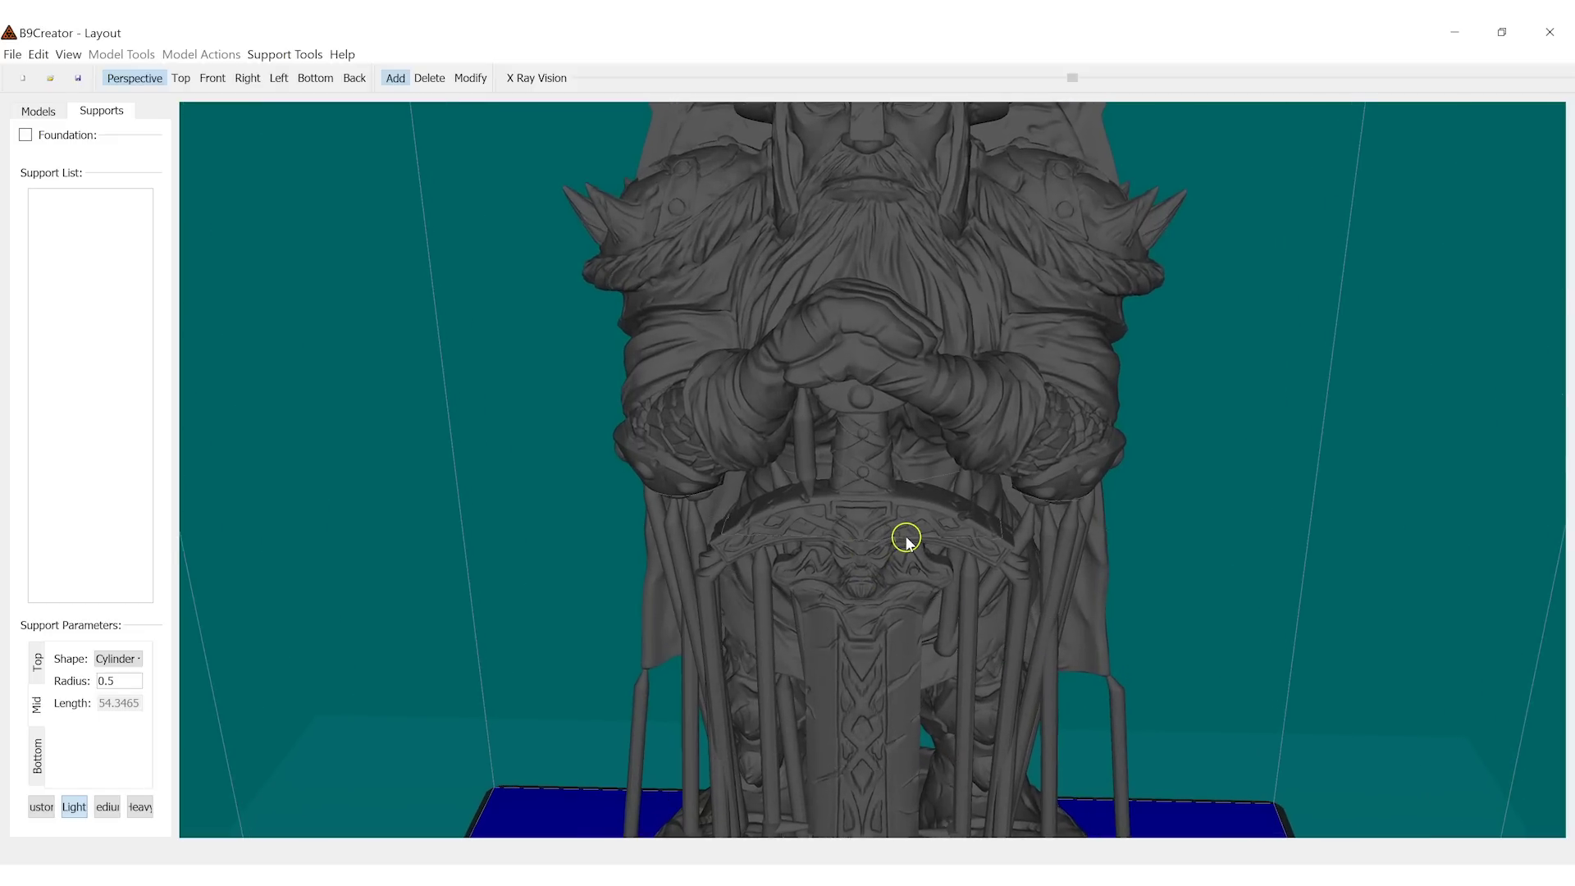
scroll(941, 576, "down", 3)
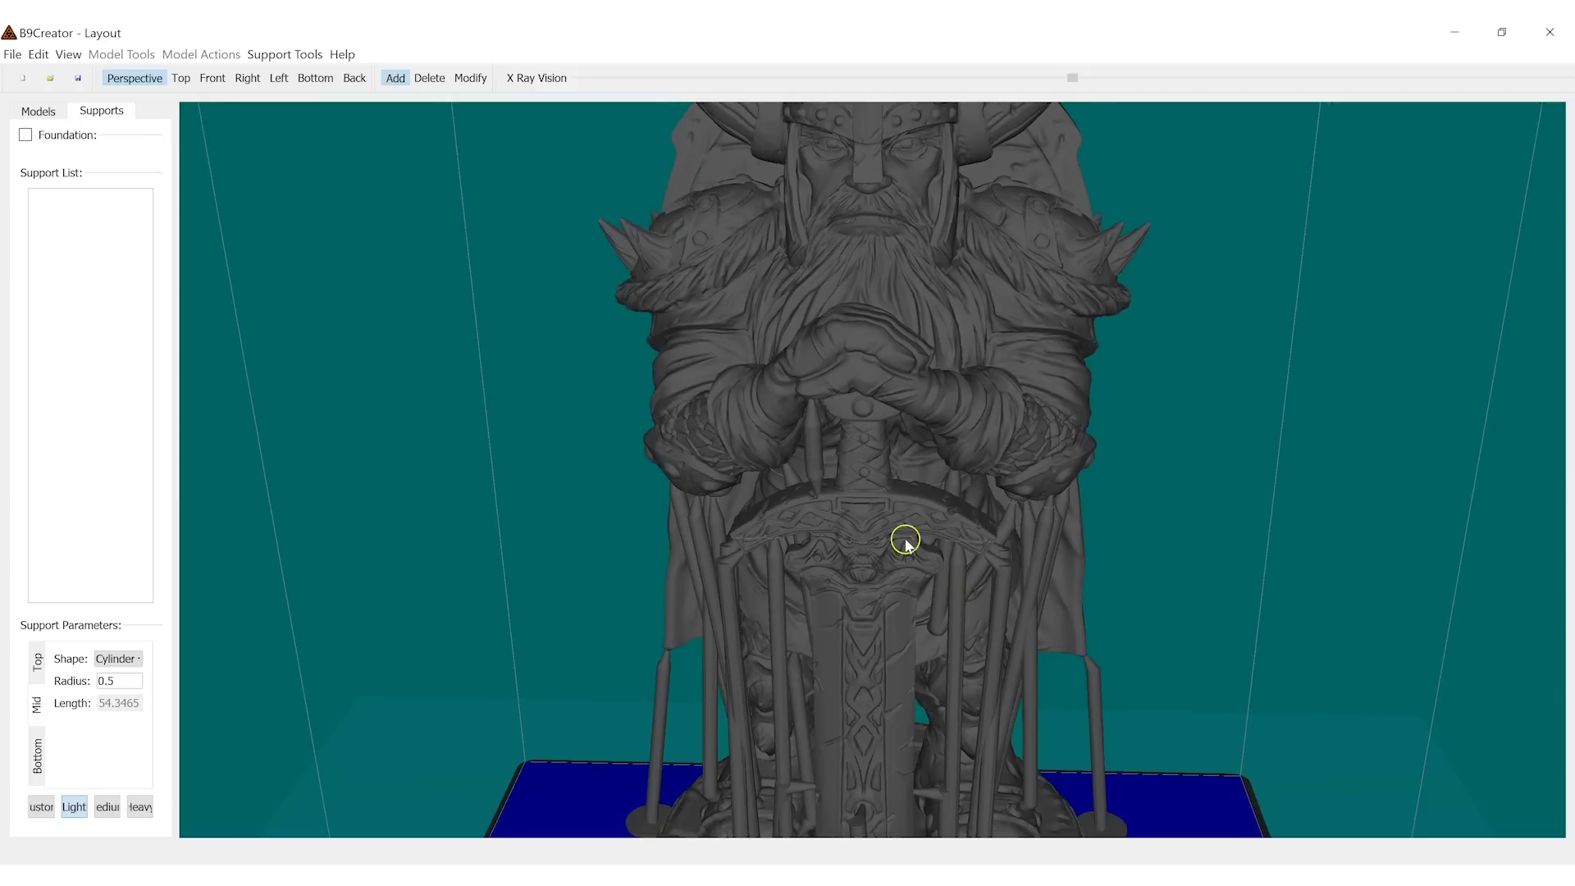
scroll(916, 574, "down", 5)
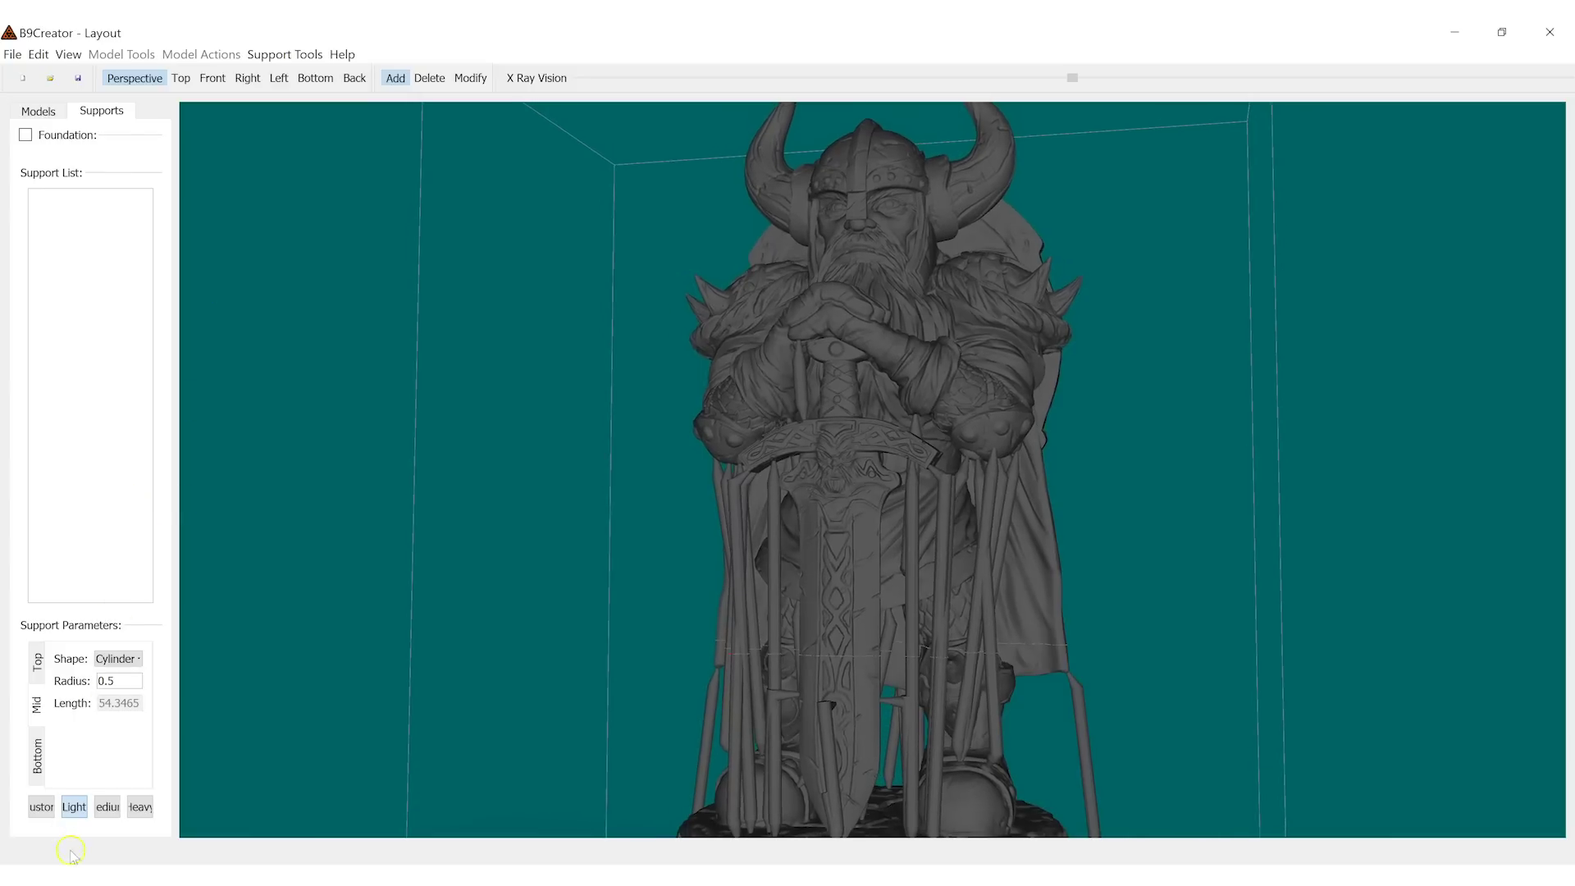
- Add Support 6, a cylinder about 54.35 long, under the sword guard
left_click(396, 77)
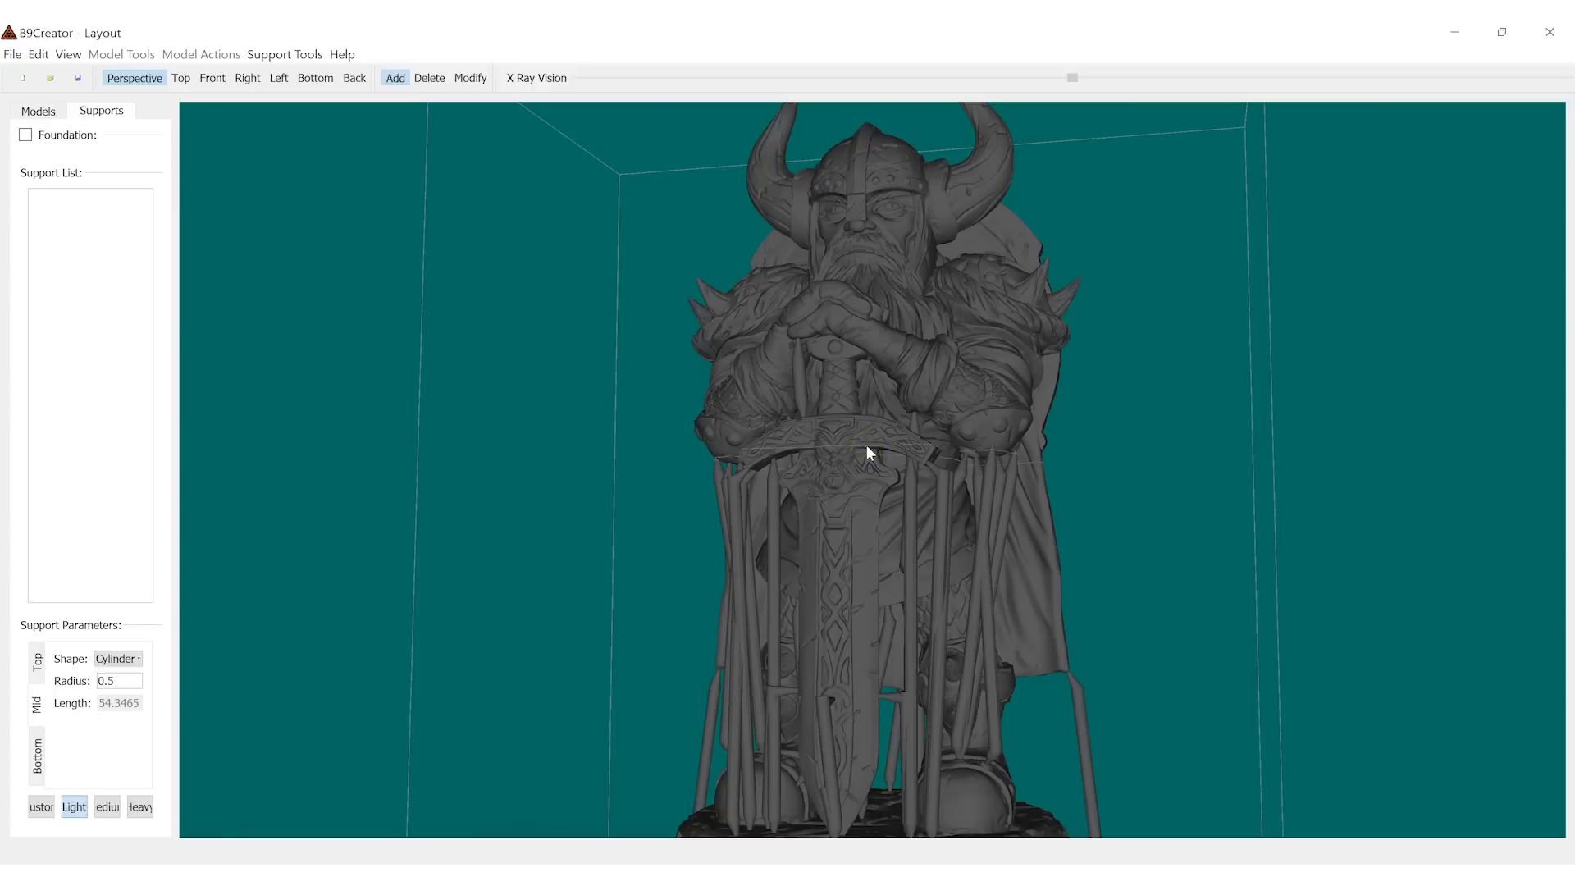
left_click(868, 450)
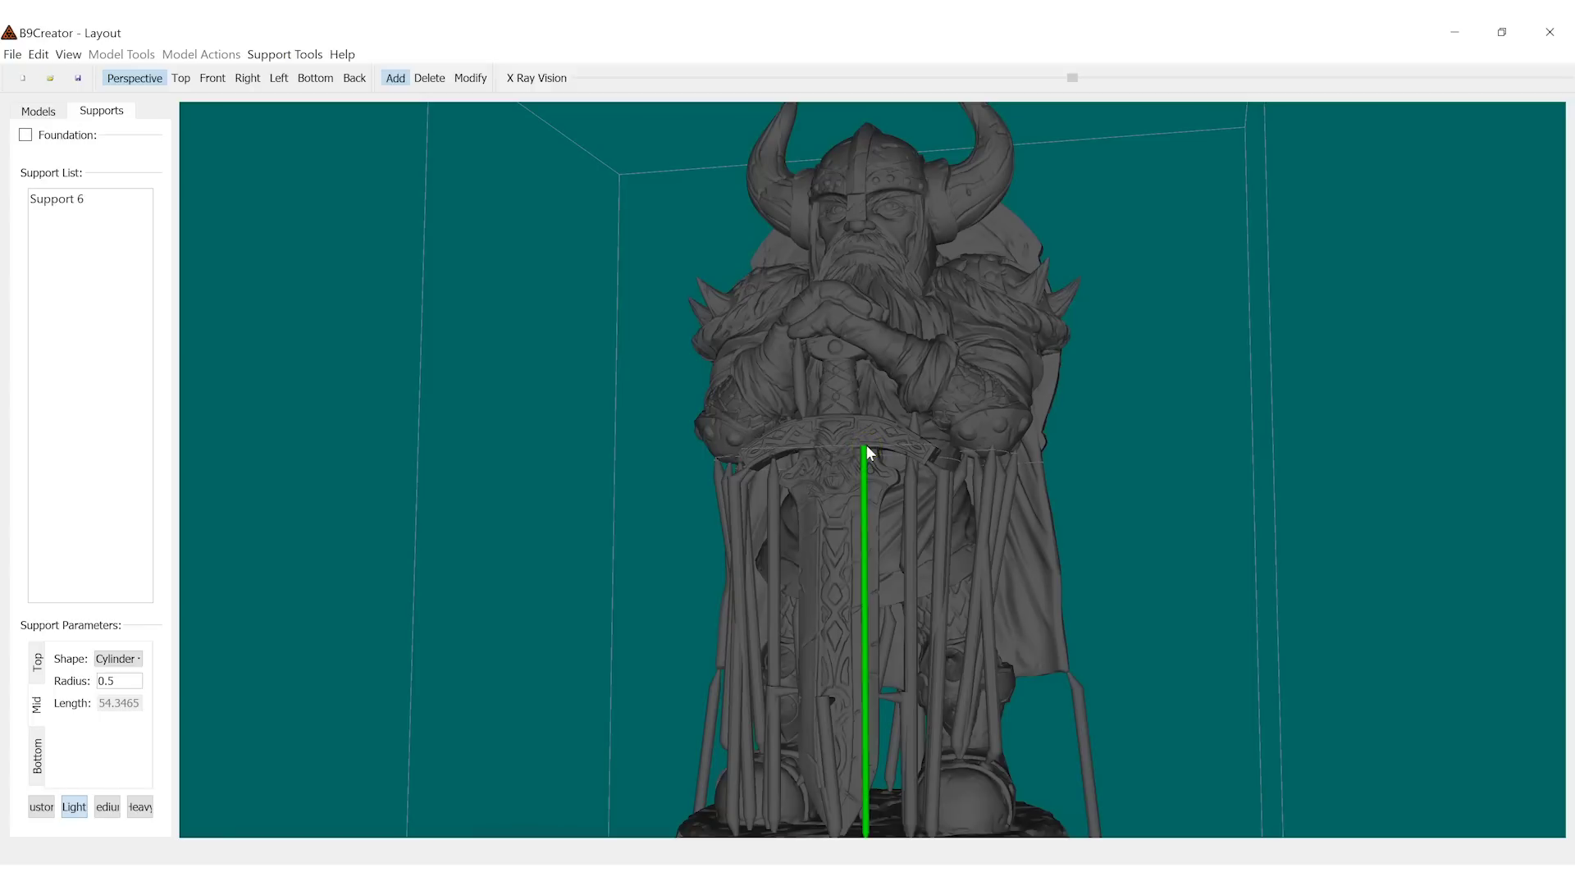
right_click_drag(872, 506, 858, 516)
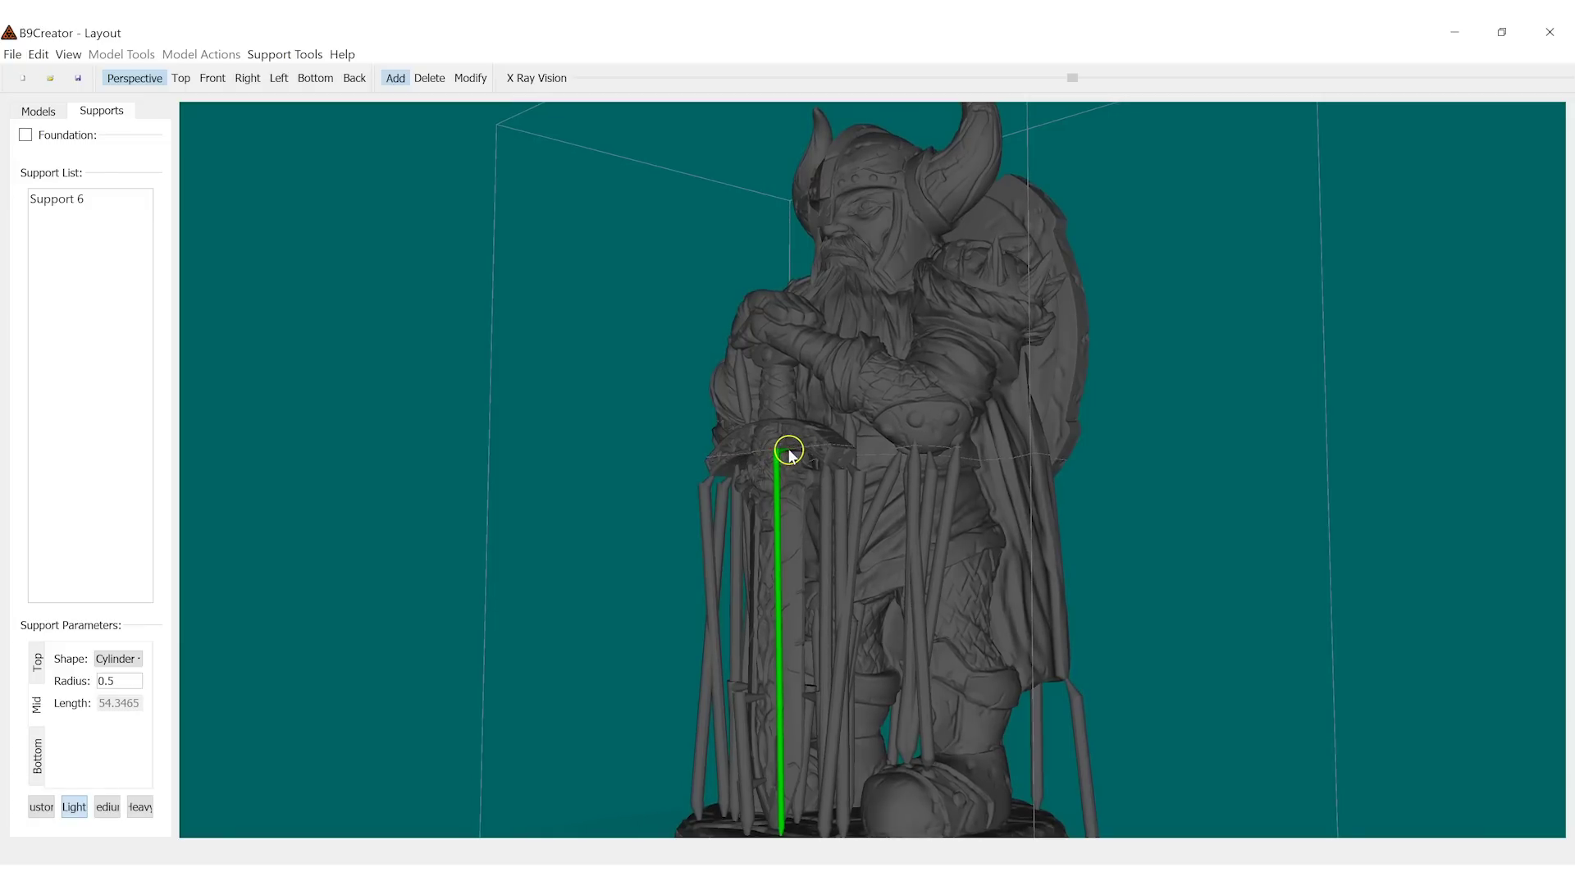
scroll(781, 452, "up", 5)
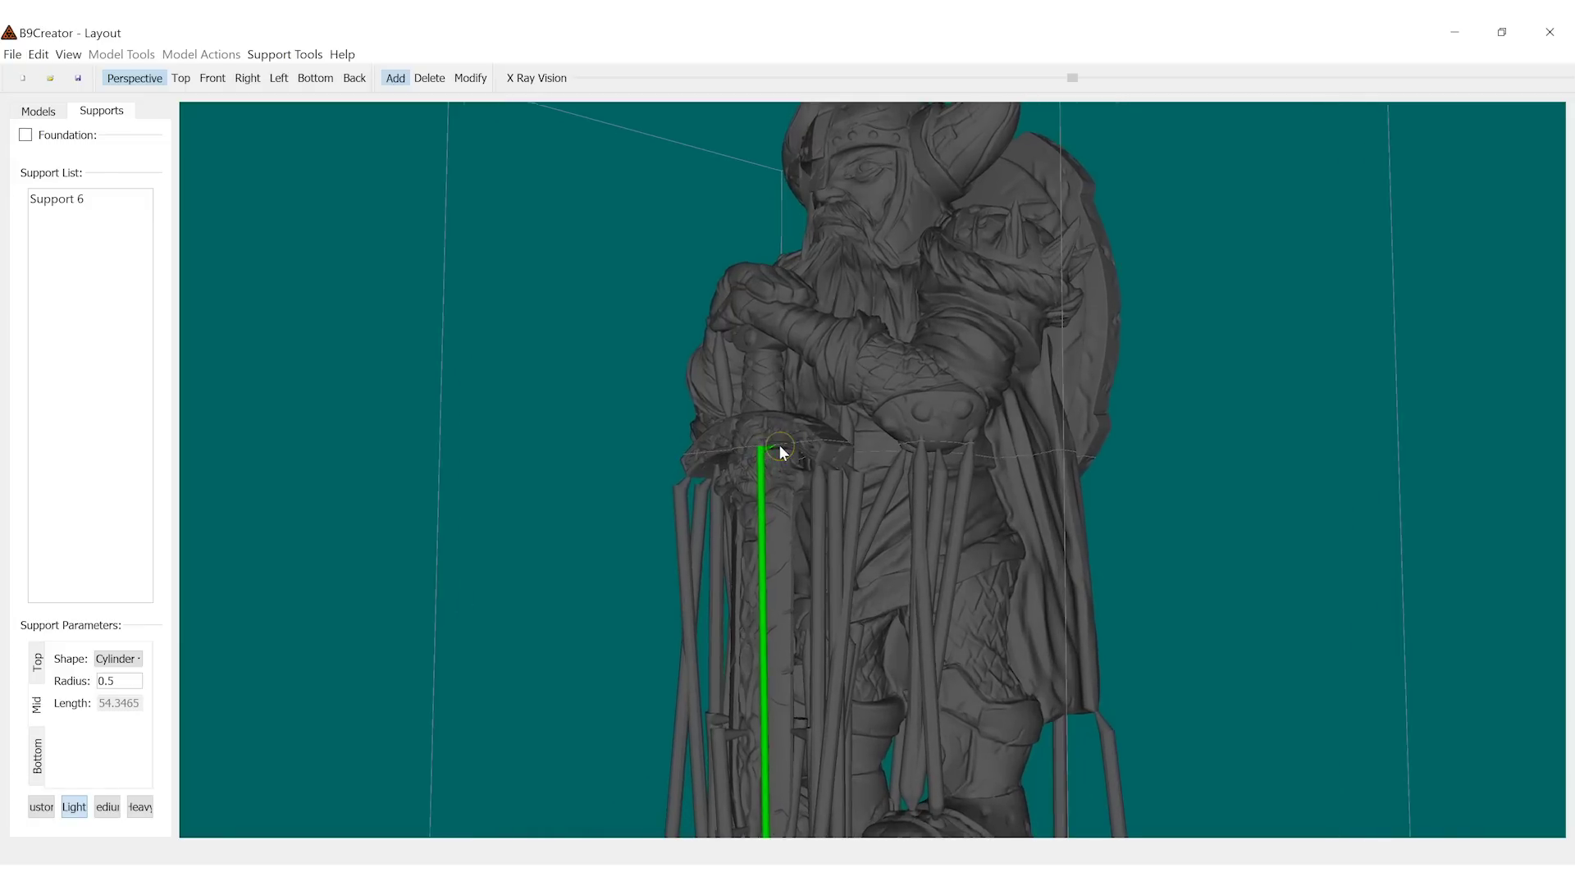
scroll(733, 440, "up", 4)
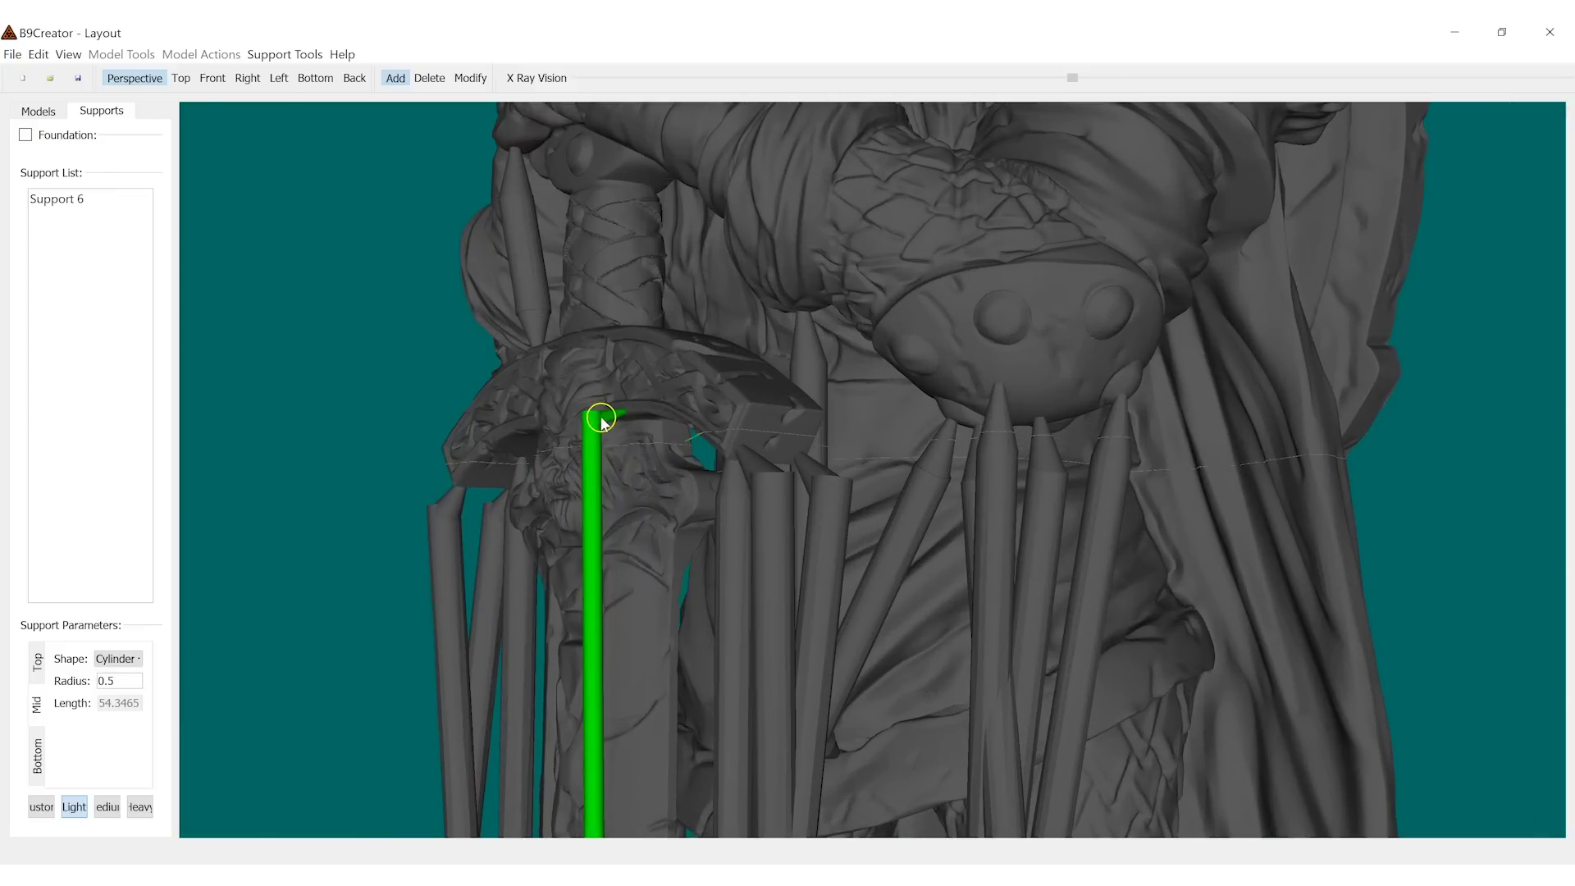
scroll(427, 379, "up", 4)
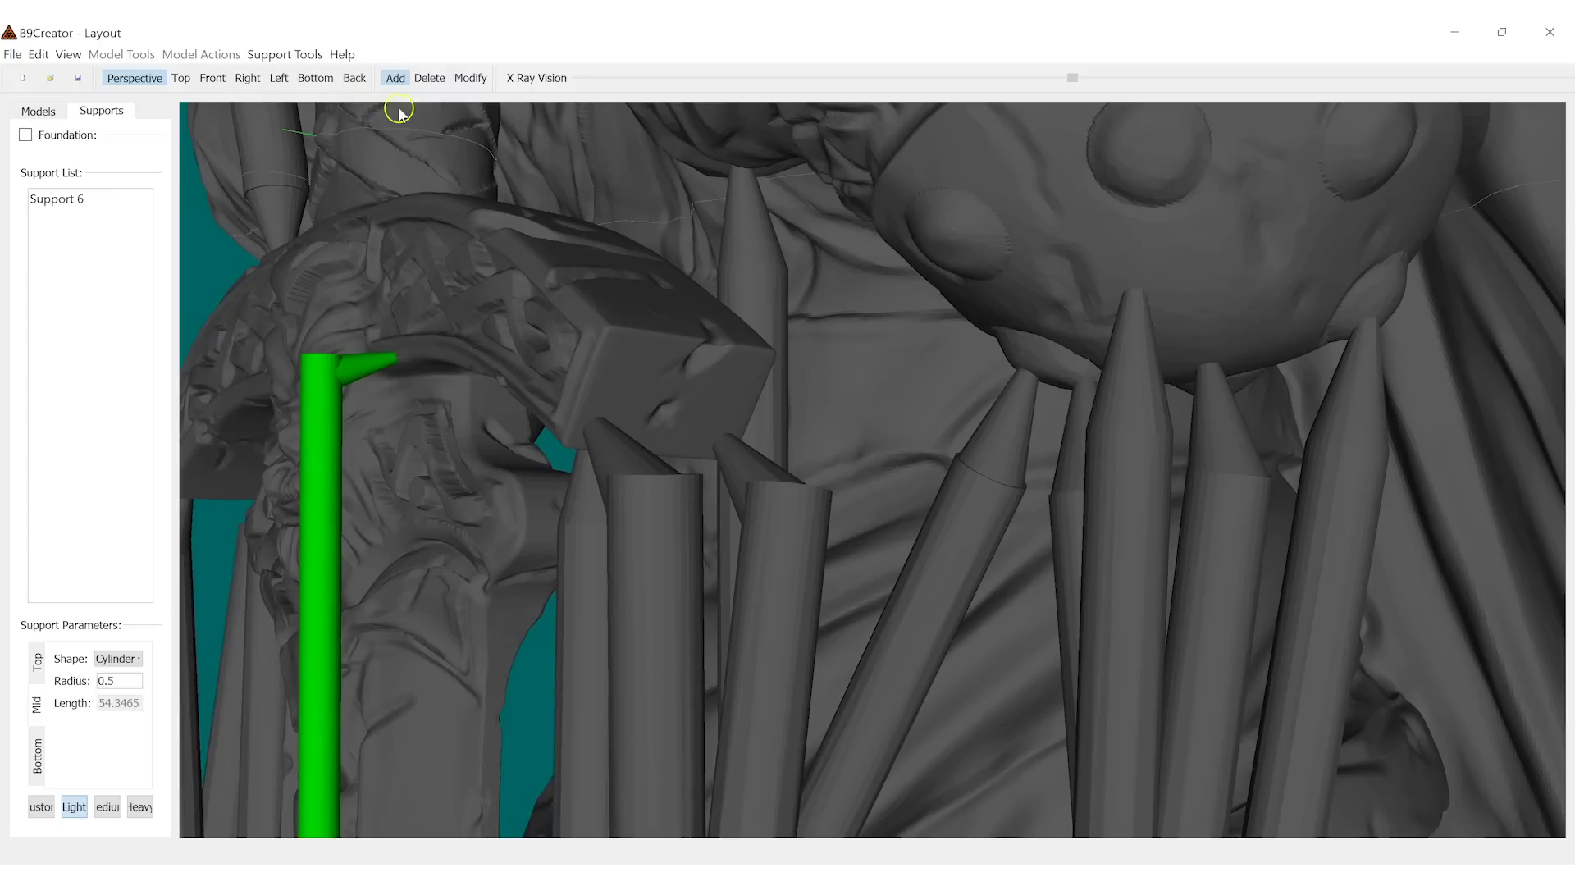
- Give Support 6 a tip radius of 0.2 and make it straight
left_click(462, 79)
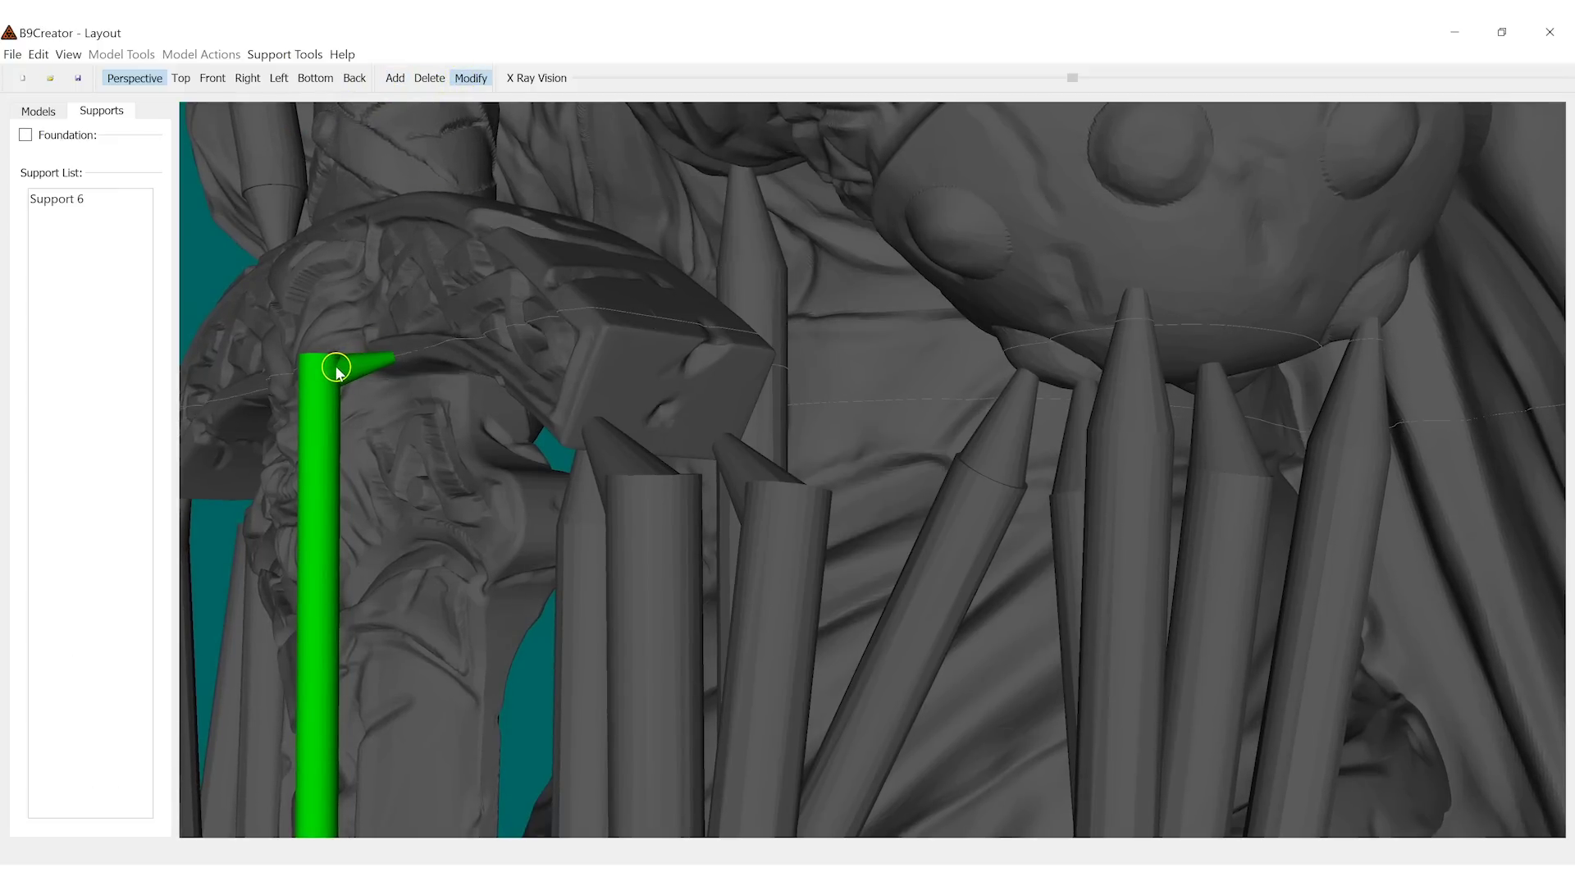
left_click(98, 205)
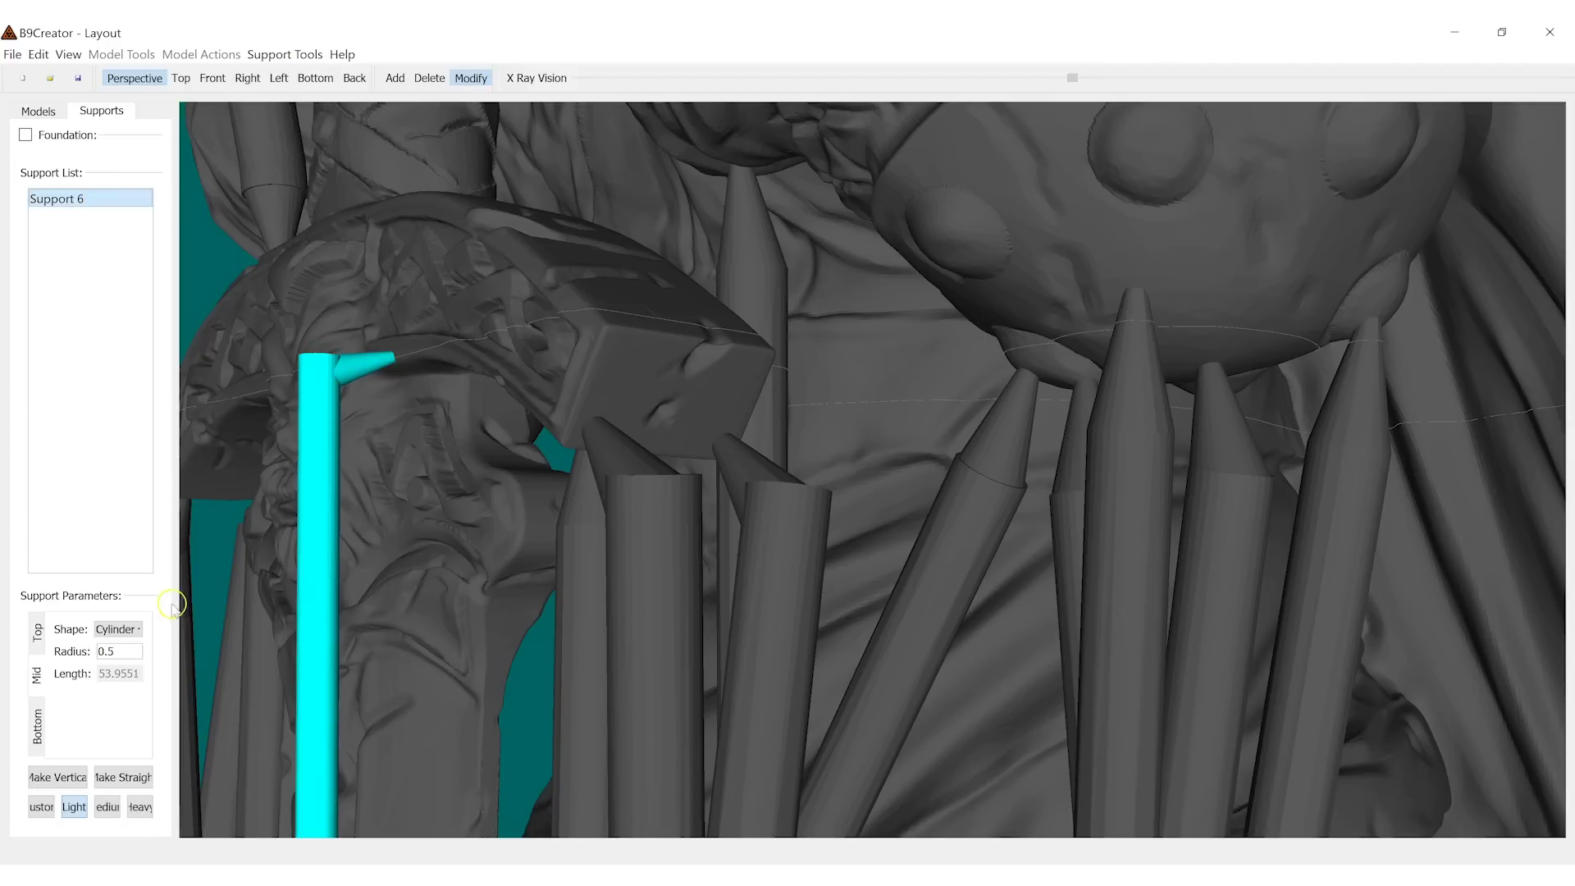
left_click(38, 632)
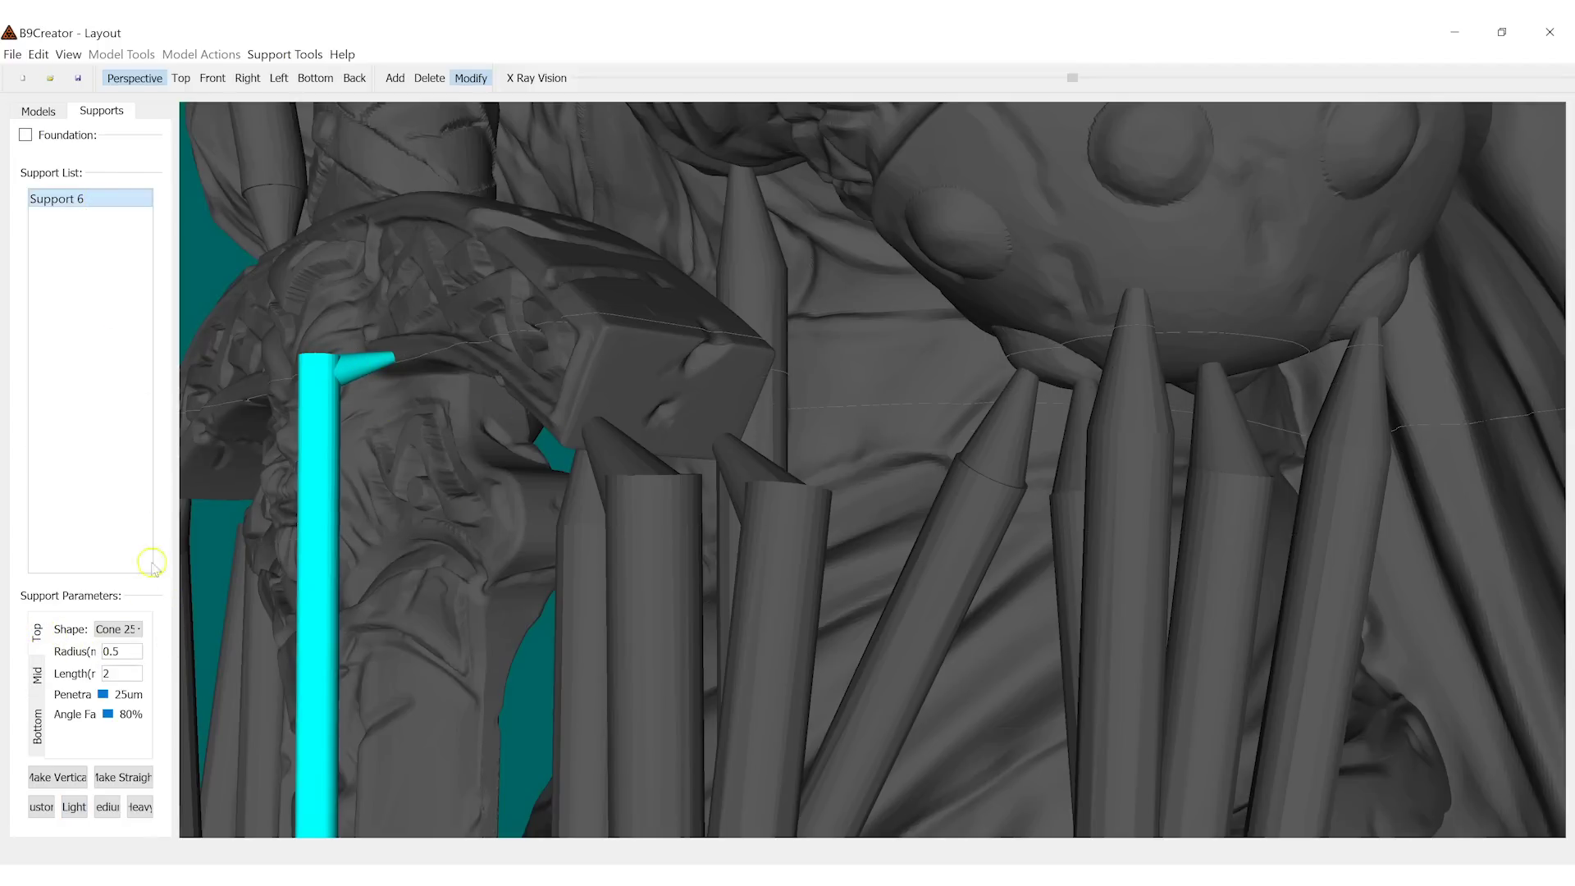
left_click(117, 651)
type("2")
key("Return")
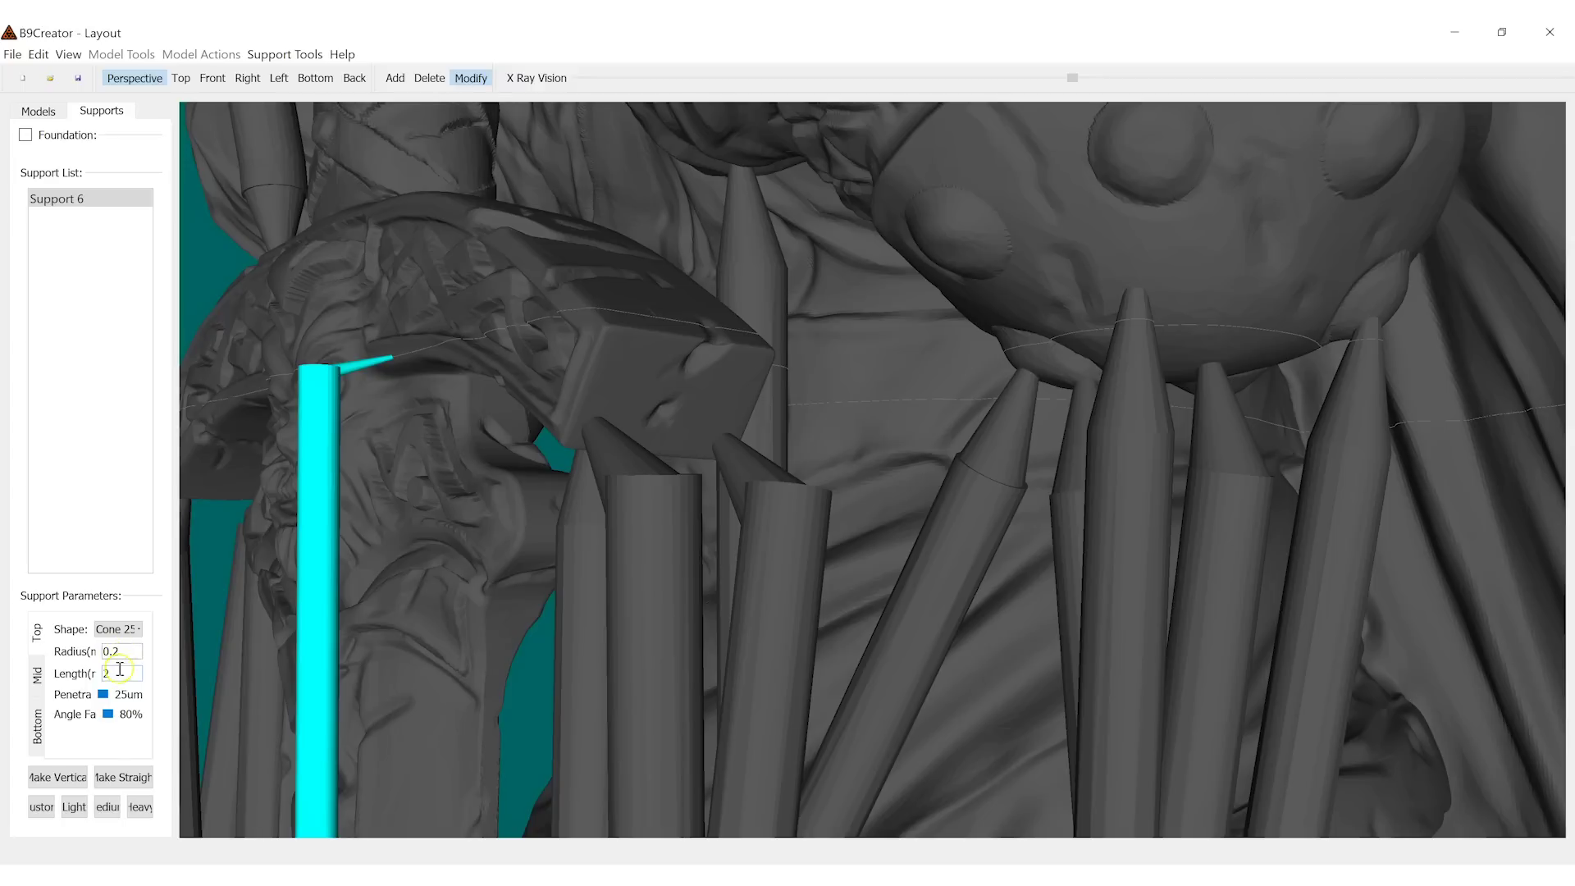
left_click(116, 782)
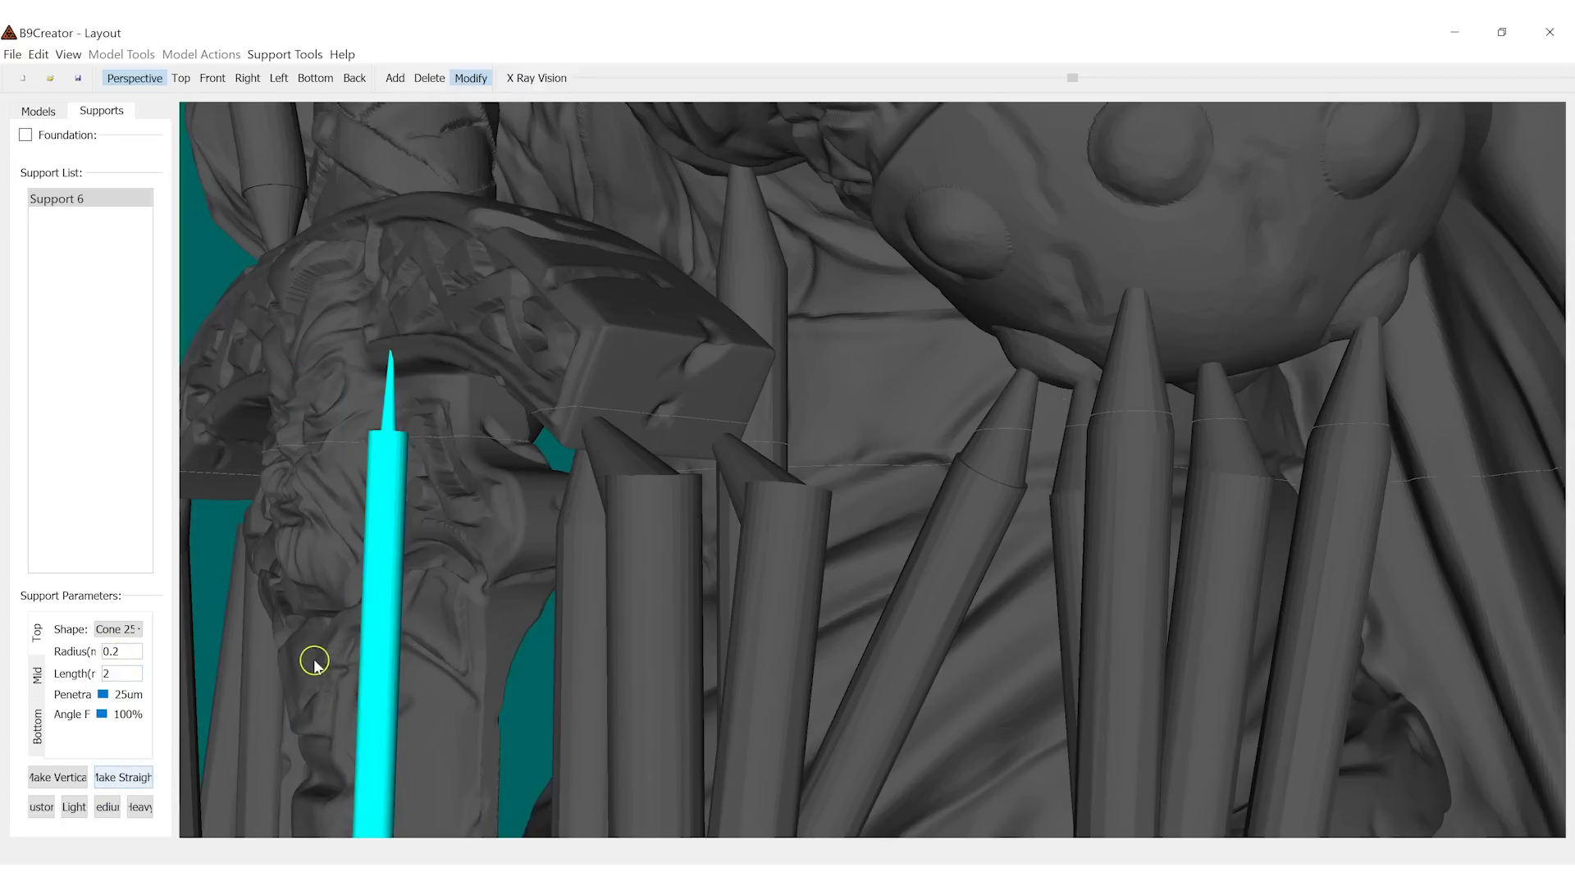
- Inspect Support 6's cone tip against the sword guard from several angles
scroll(336, 668, "up", 3)
scroll(380, 671, "down", 3)
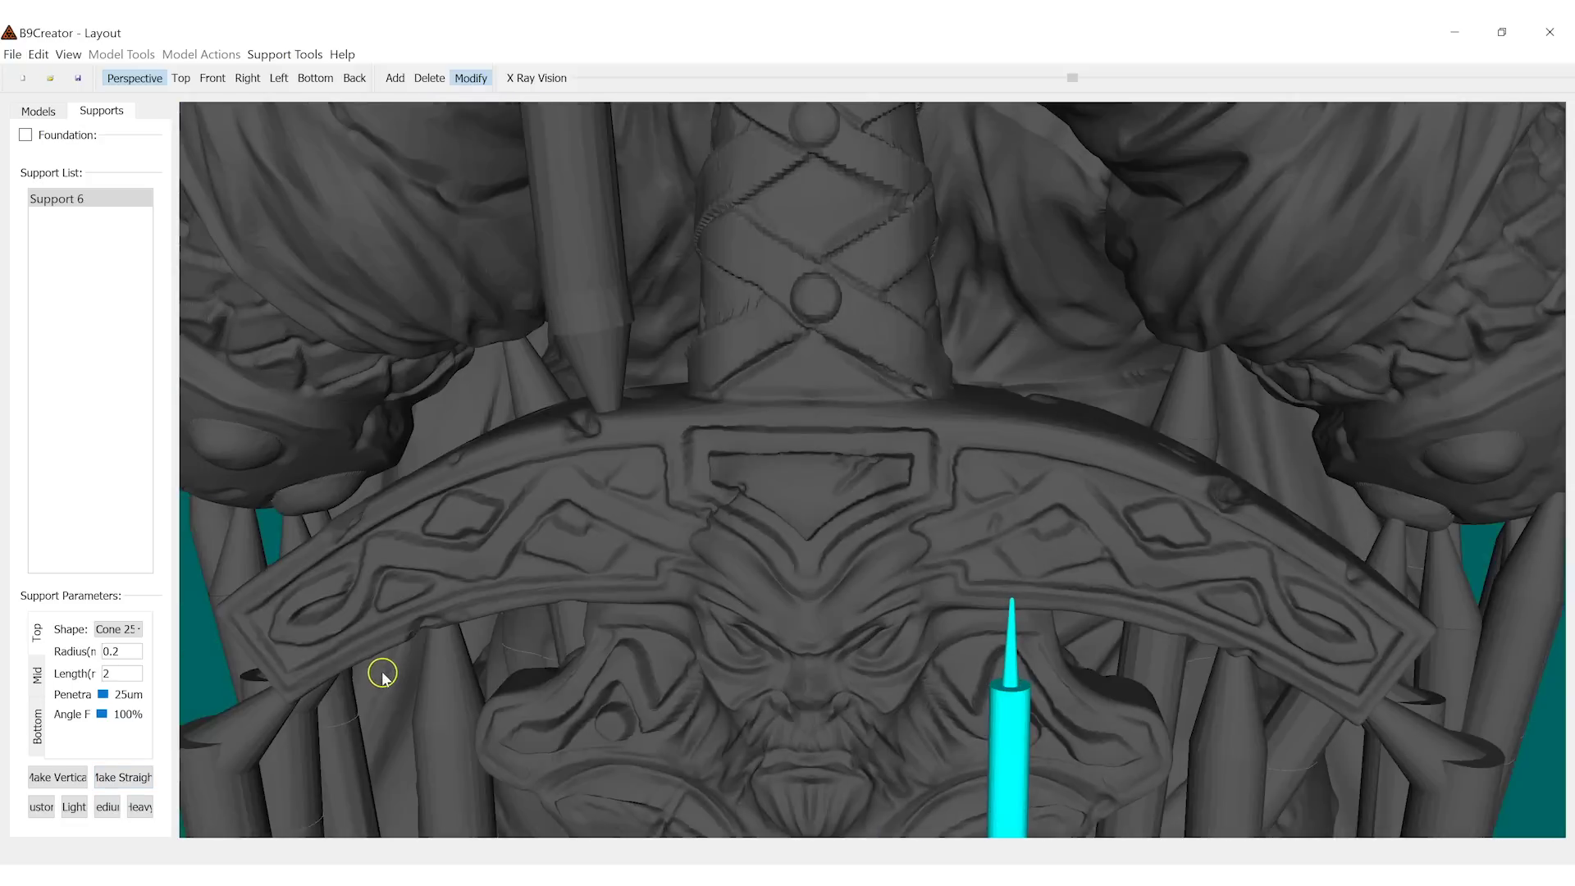
scroll(411, 661, "up", 5)
left_click_drag(411, 661, 735, 682)
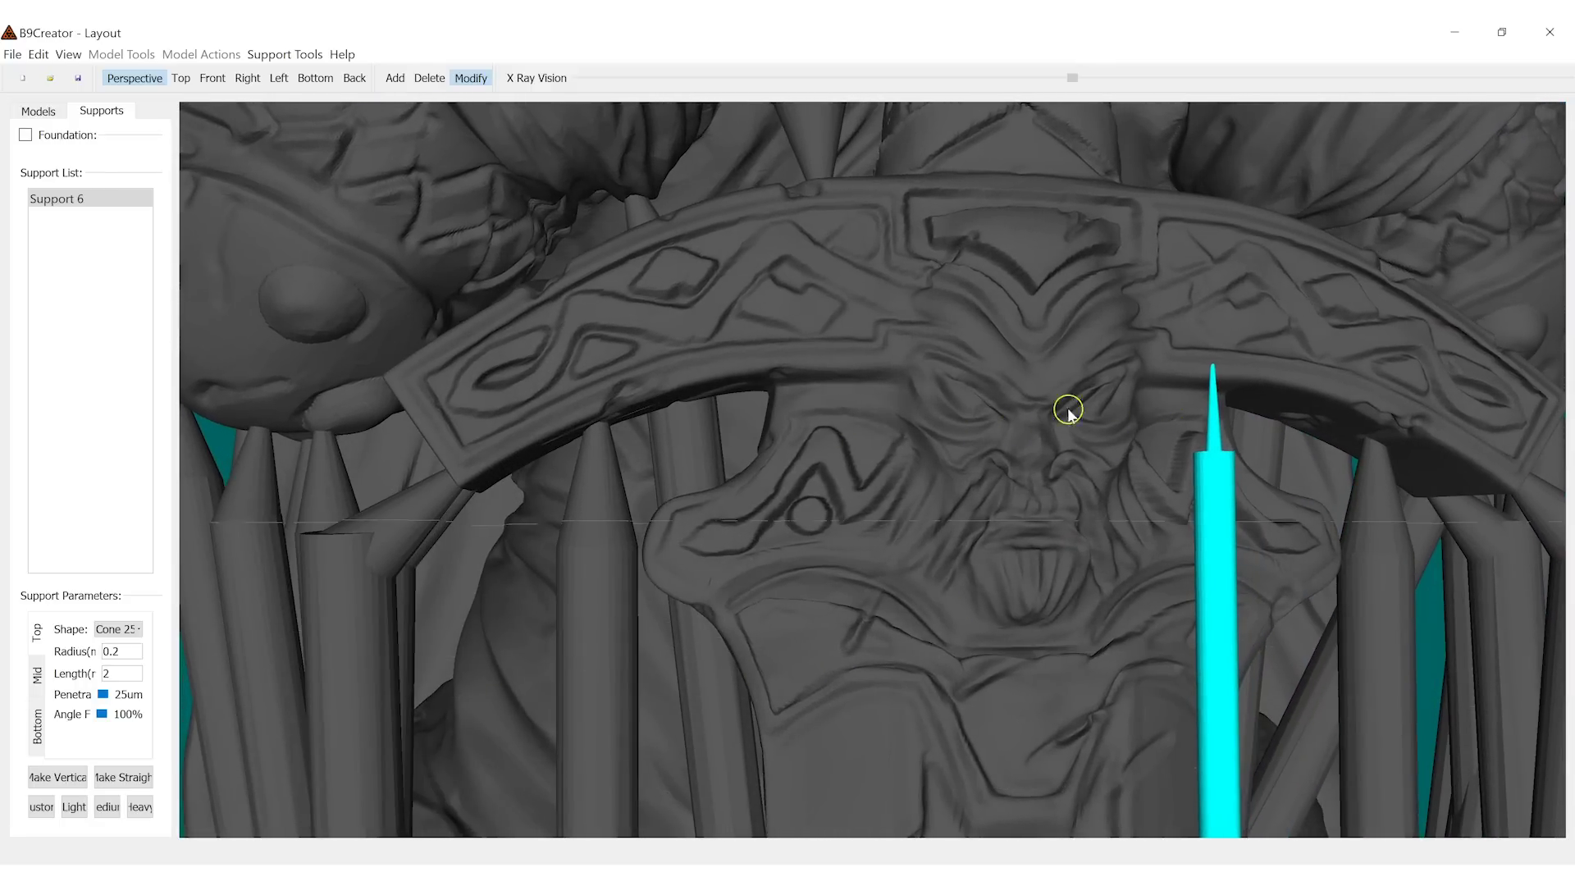
scroll(1020, 528, "down", 5)
scroll(1002, 535, "down", 5)
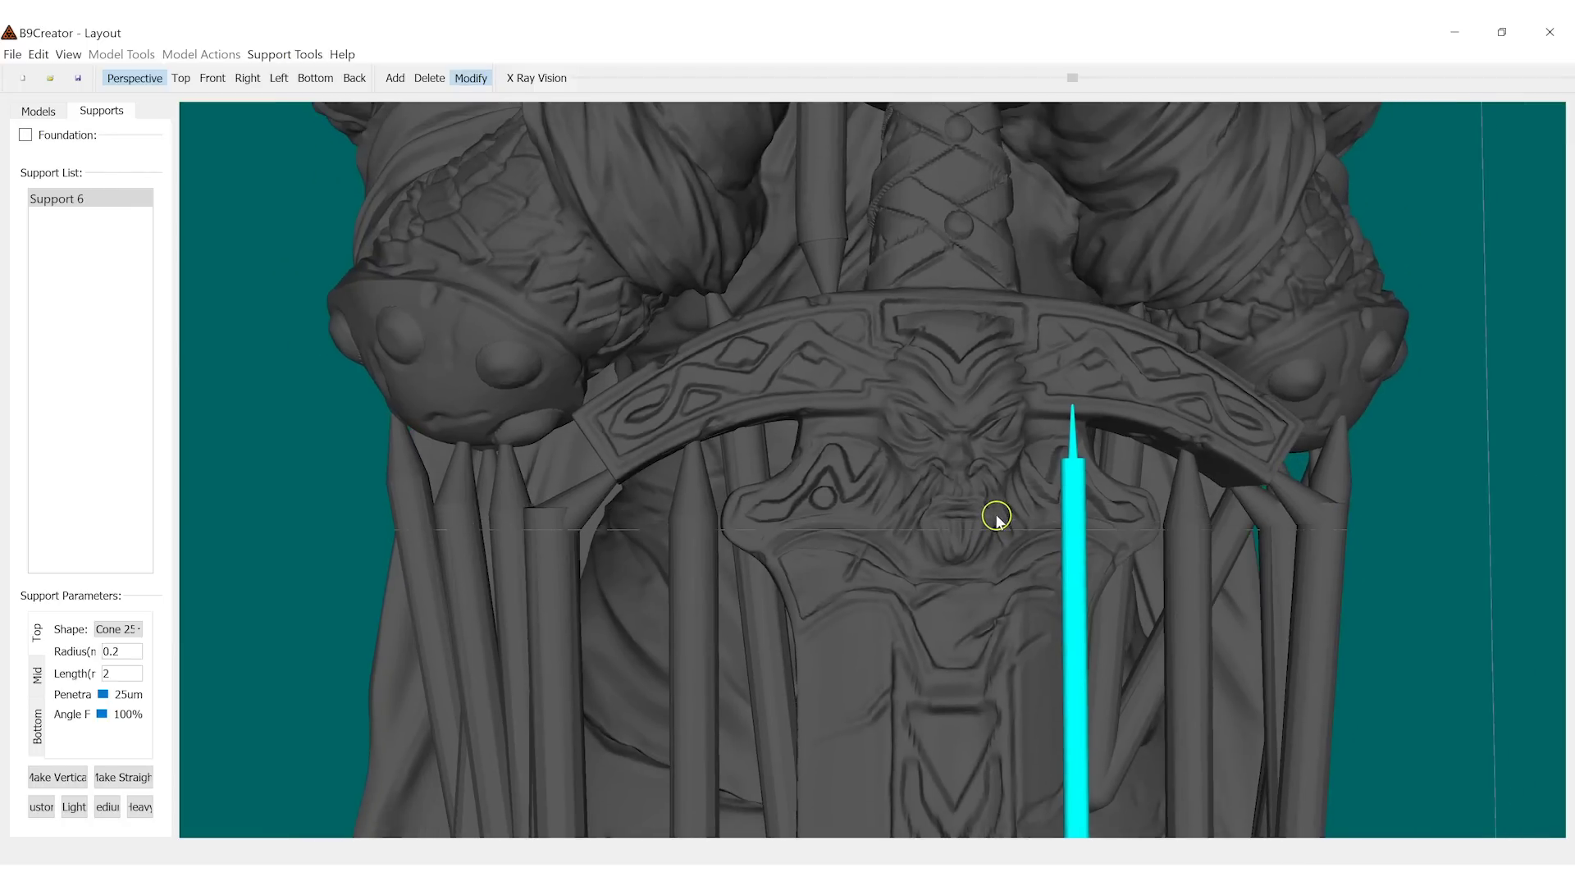
scroll(1145, 484, "down", 3)
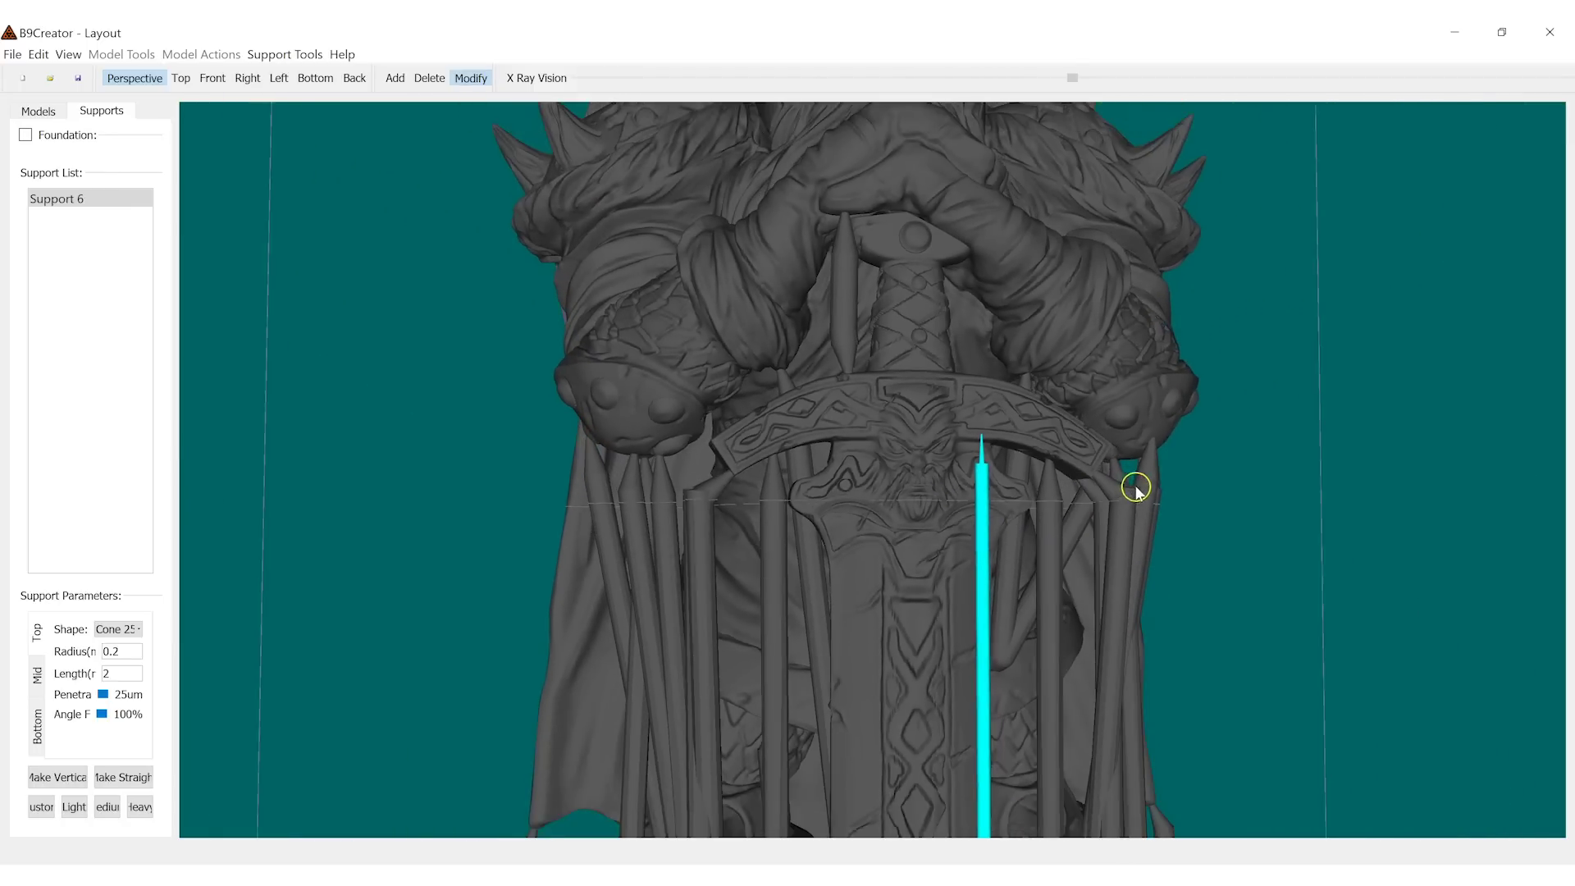
middle_click_drag(710, 480, 829, 492)
- View from the top with X Ray Vision and sweep through the slices to inspect supports
left_click(182, 78)
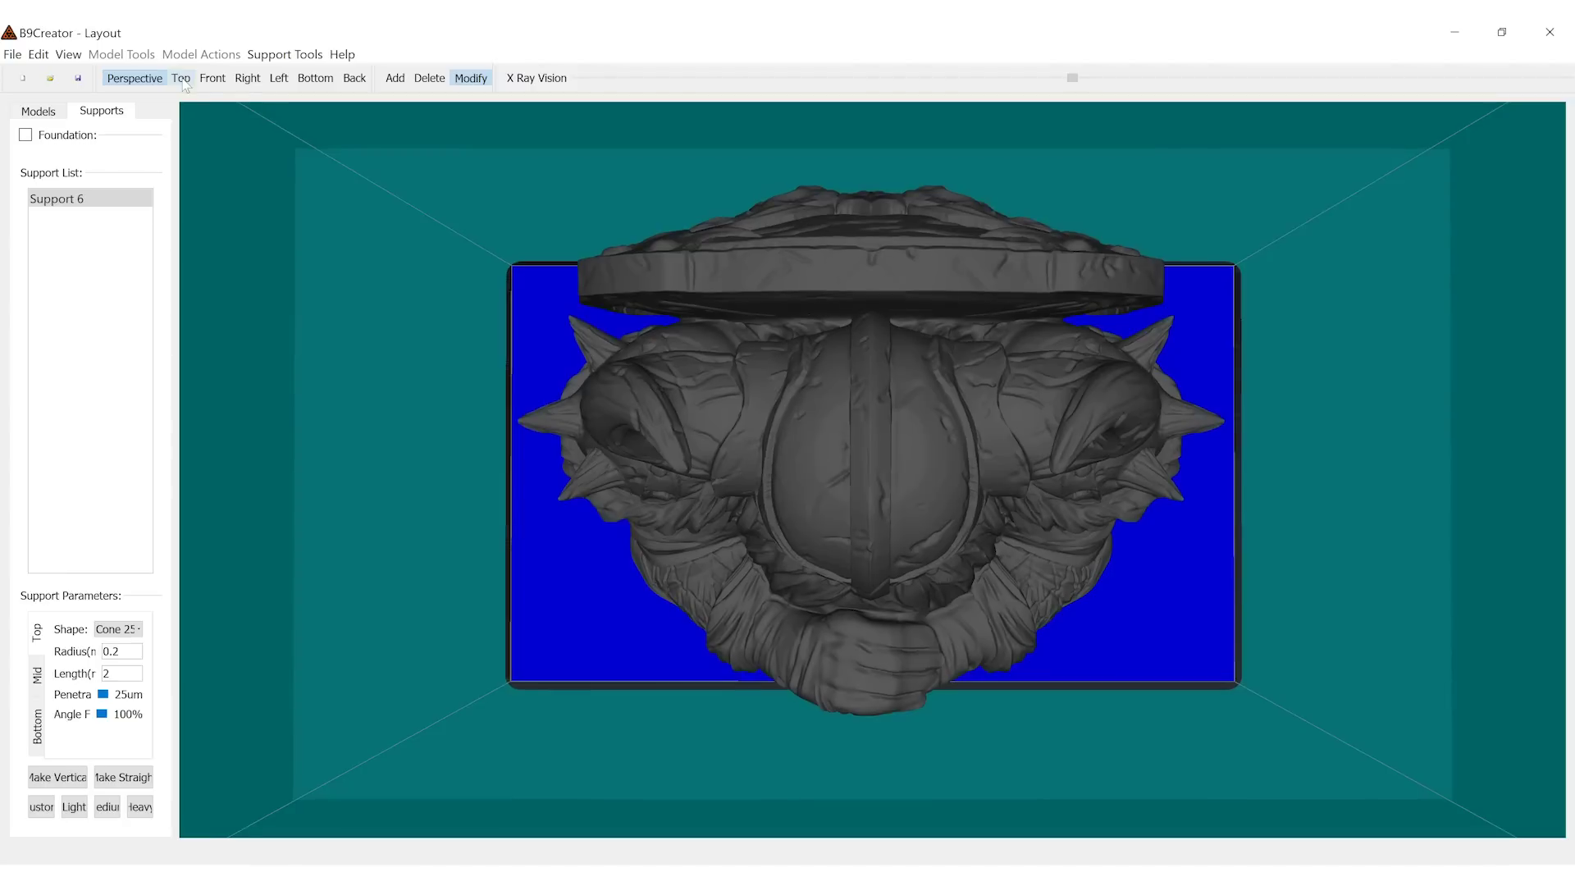
left_click(536, 78)
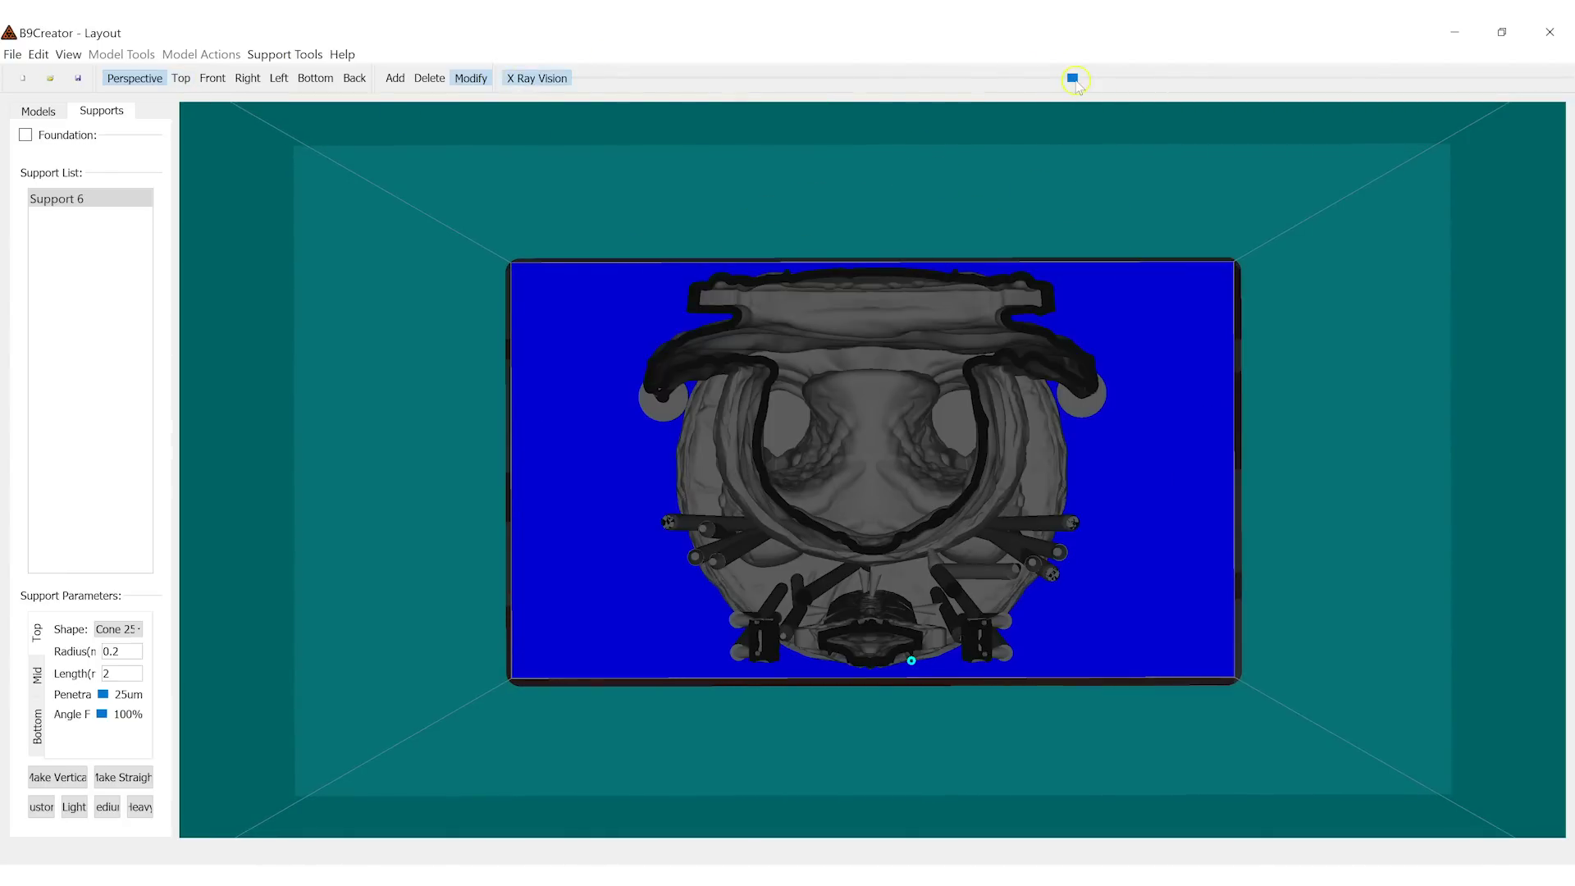
left_click_drag(1072, 77, 1403, 89)
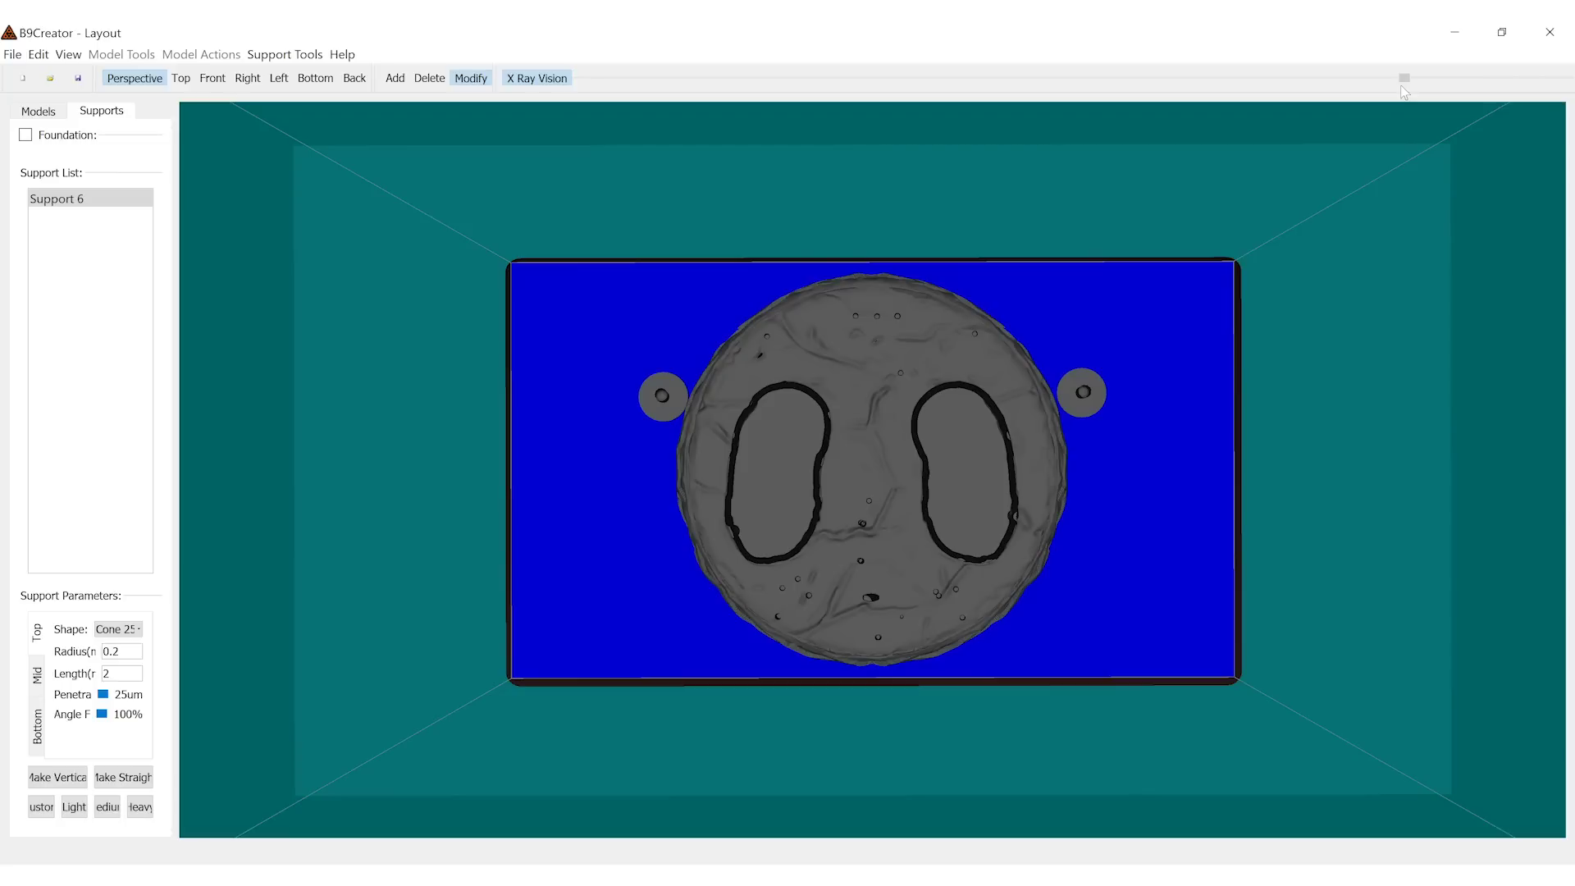
left_click_drag(1396, 87, 1299, 82)
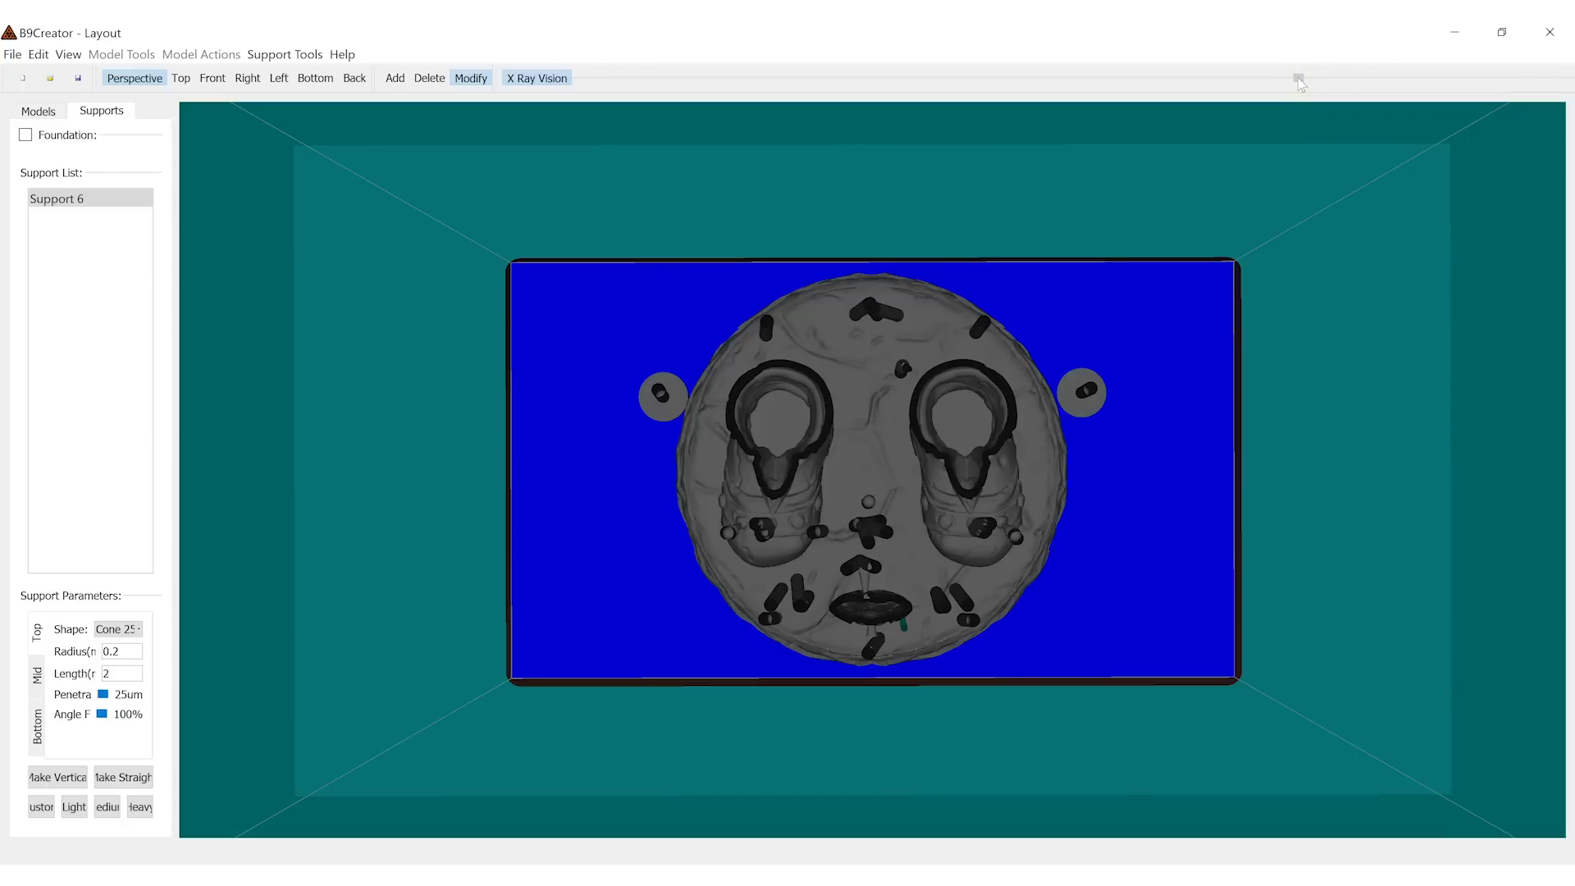
left_click_drag(1298, 78, 1297, 79)
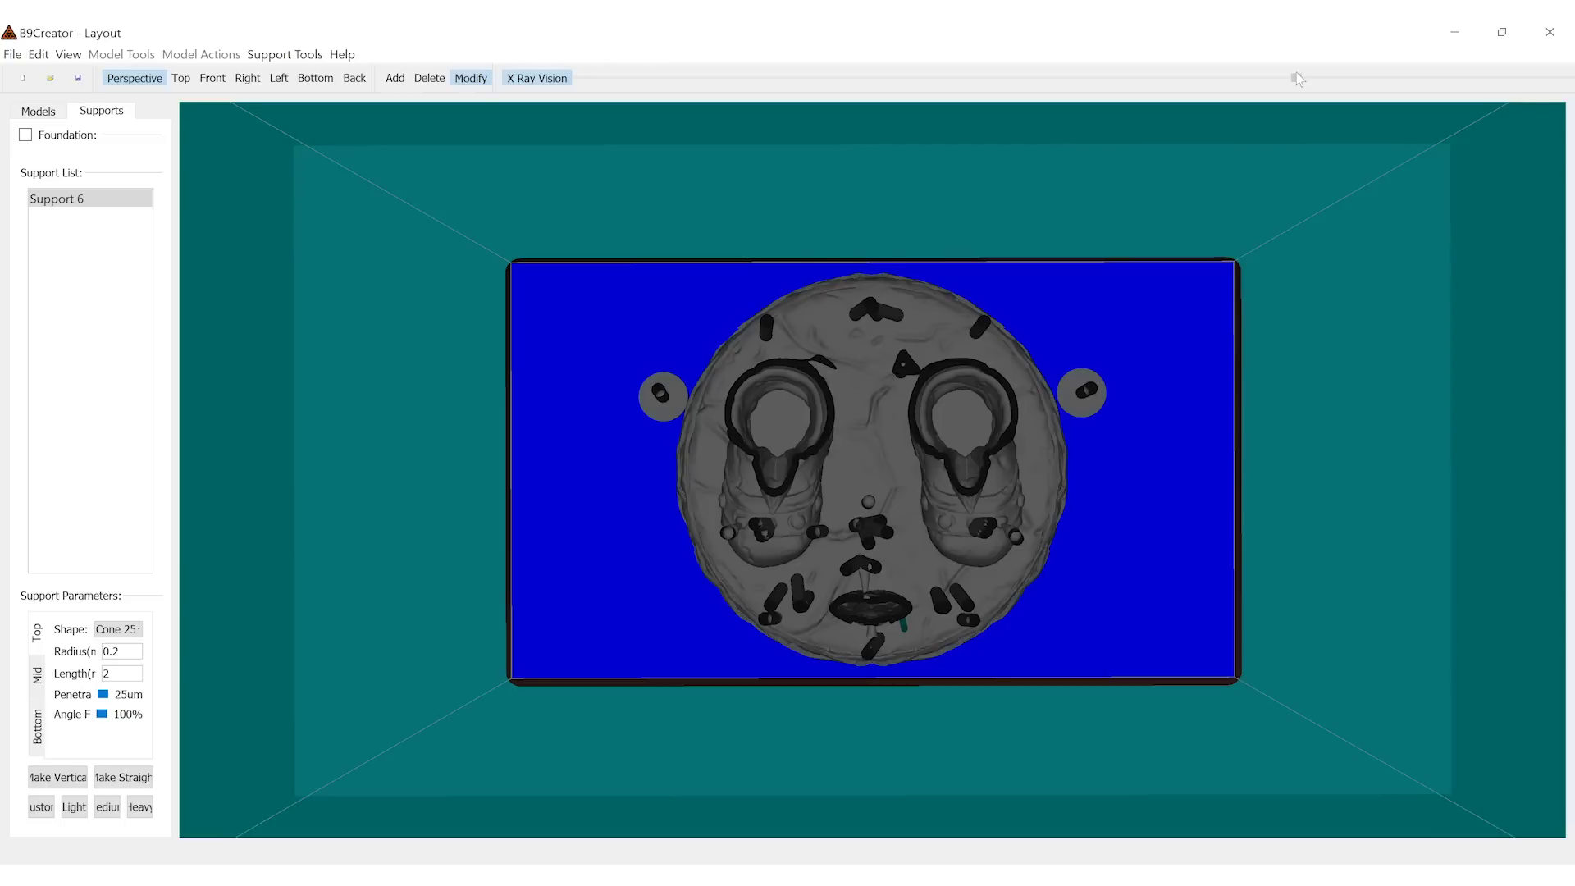
right_click(1298, 79)
left_click(1114, 119)
left_click_drag(1296, 78, 1073, 69)
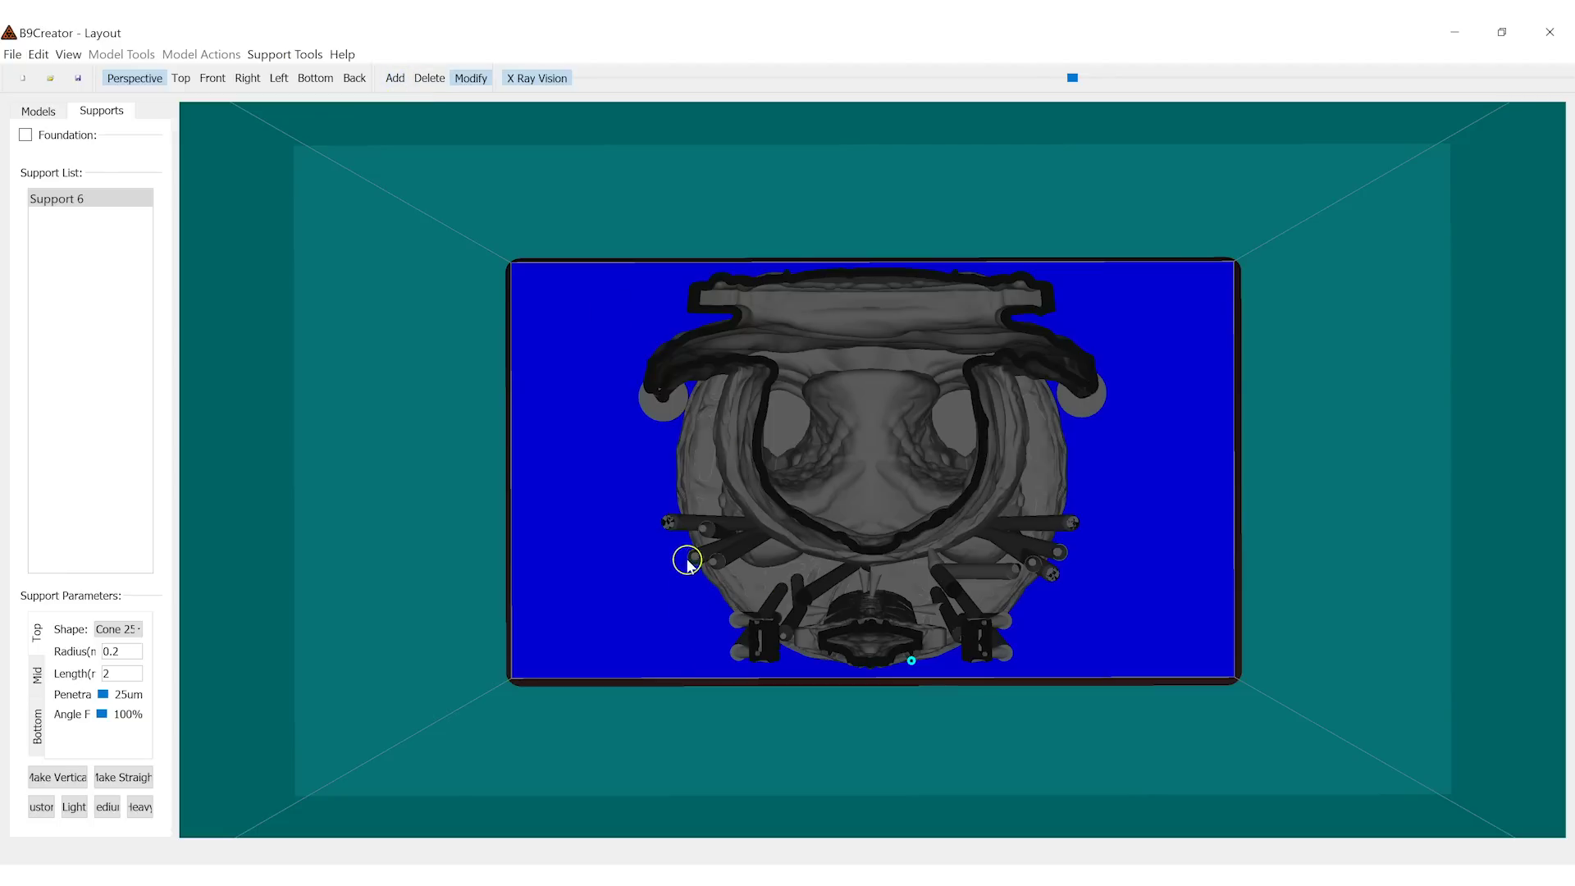
left_click_drag(686, 555, 590, 369)
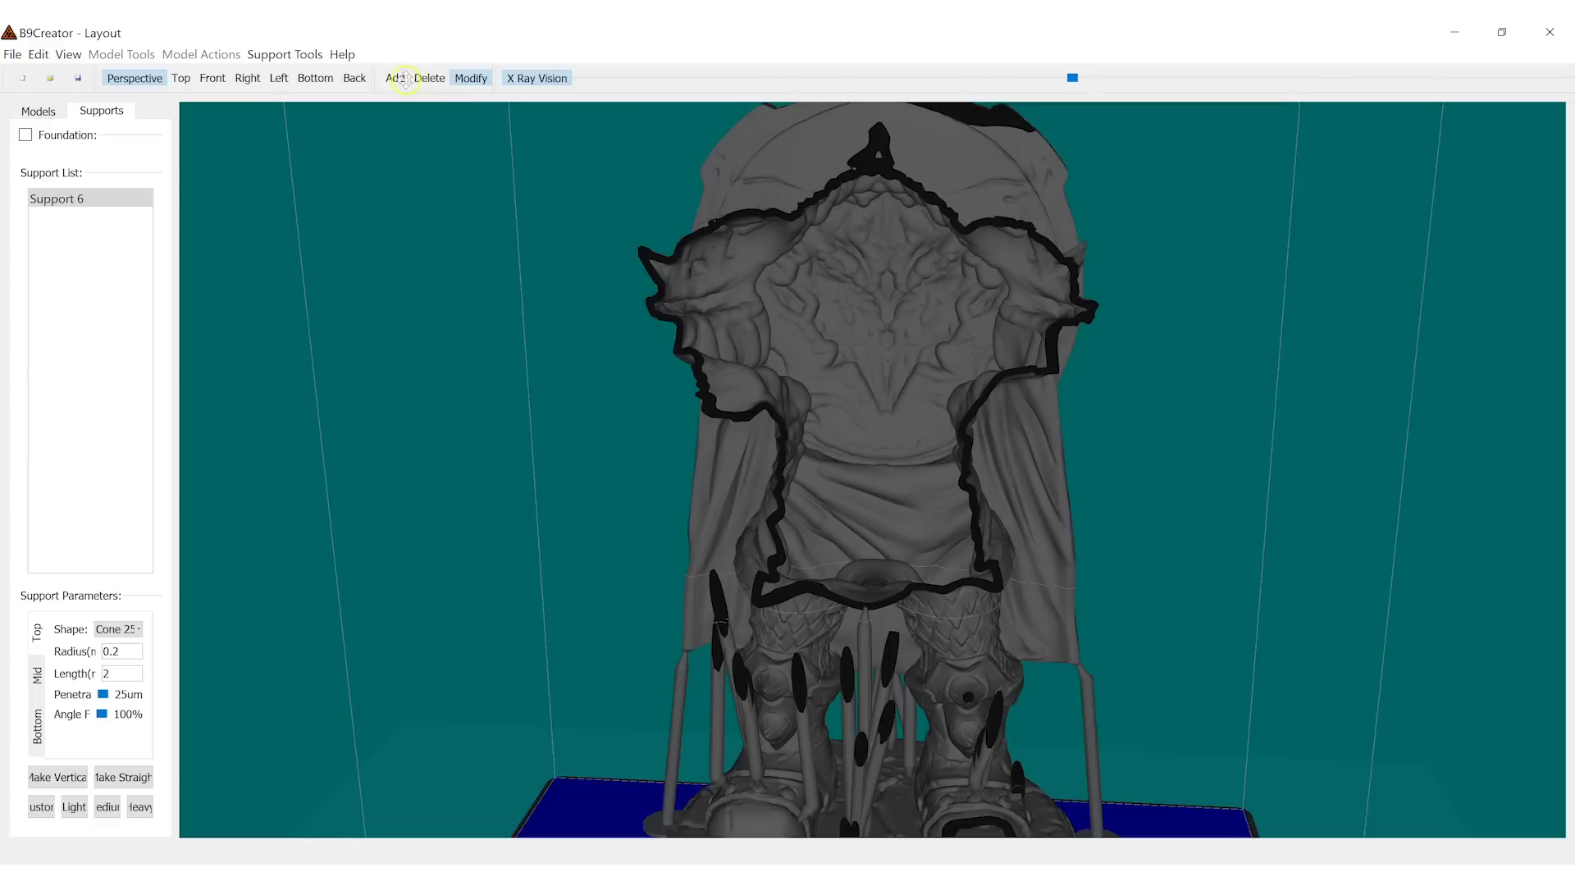
- Turn off X Ray Vision and re-angle the view of the supported model
left_click(525, 80)
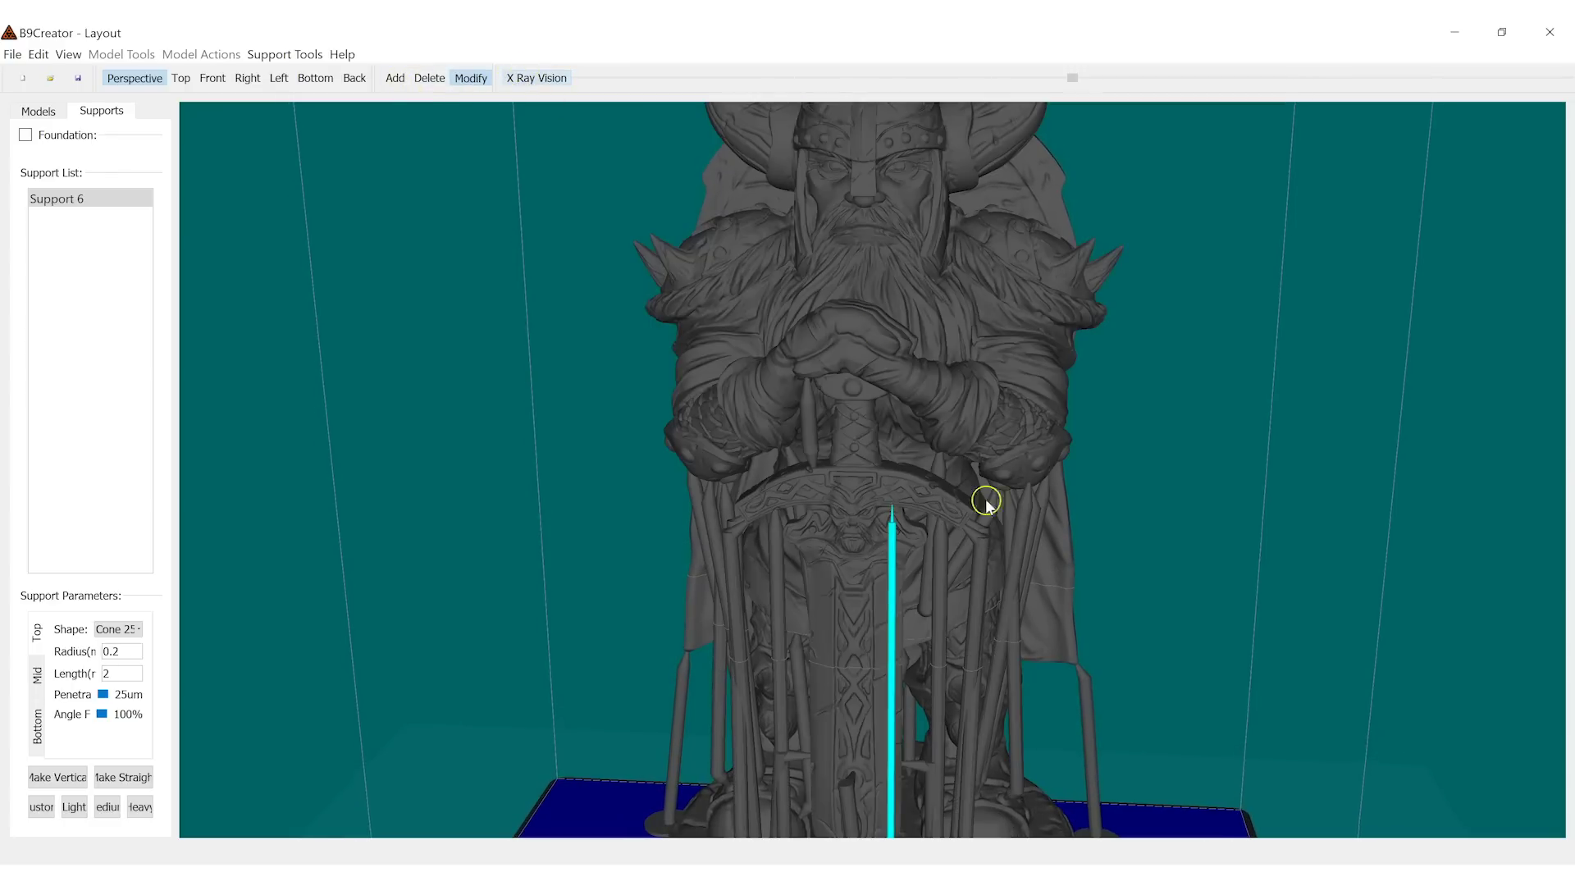
left_click_drag(1051, 570, 874, 438)
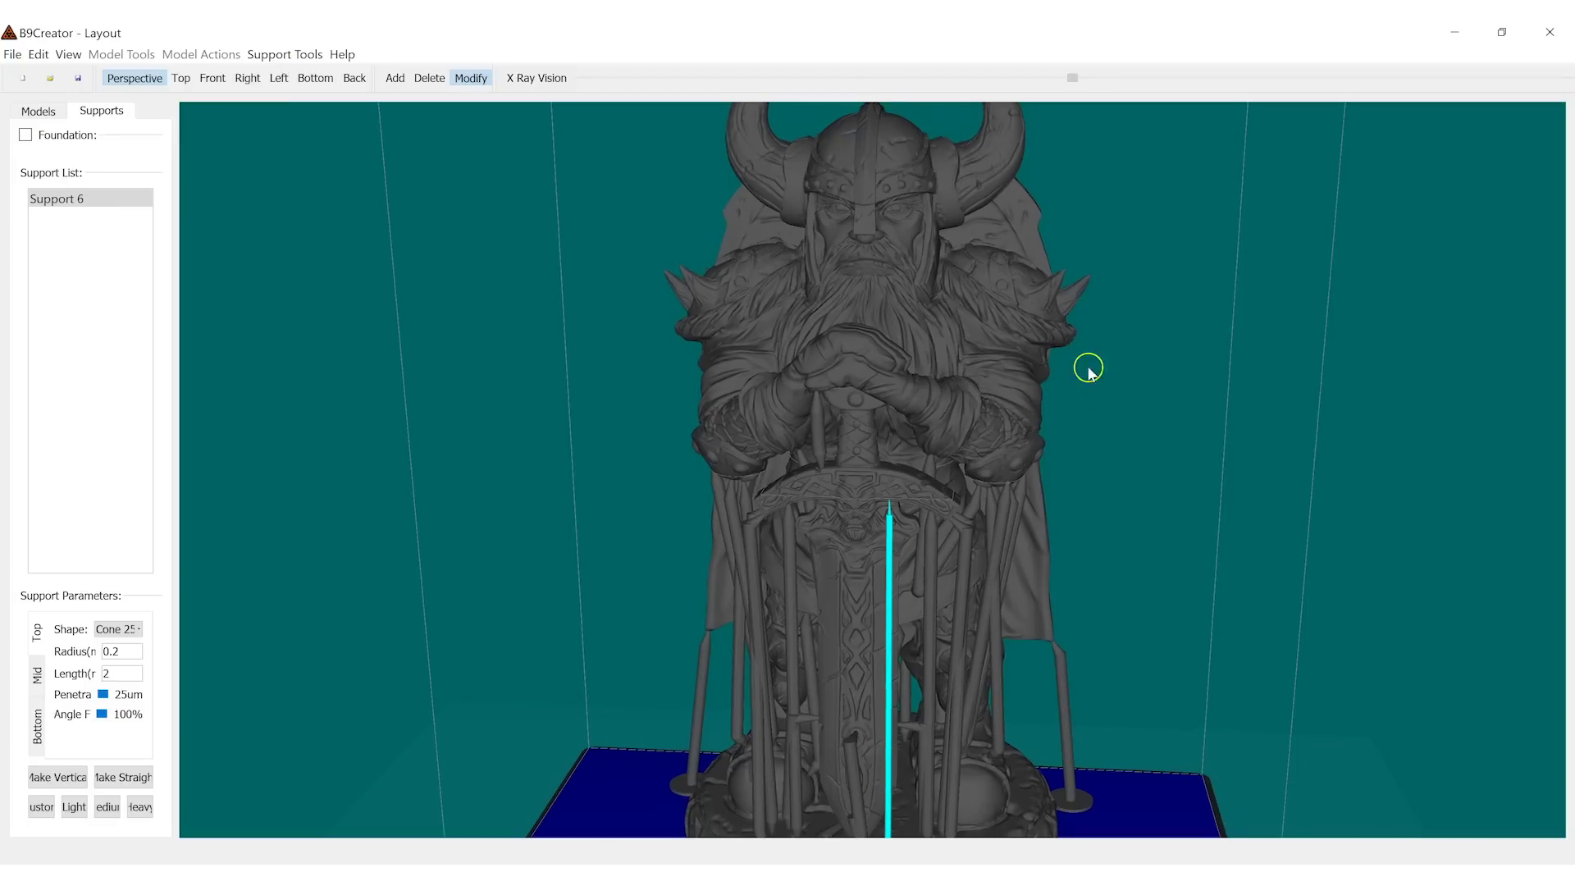
left_click_drag(1087, 371, 1097, 357)
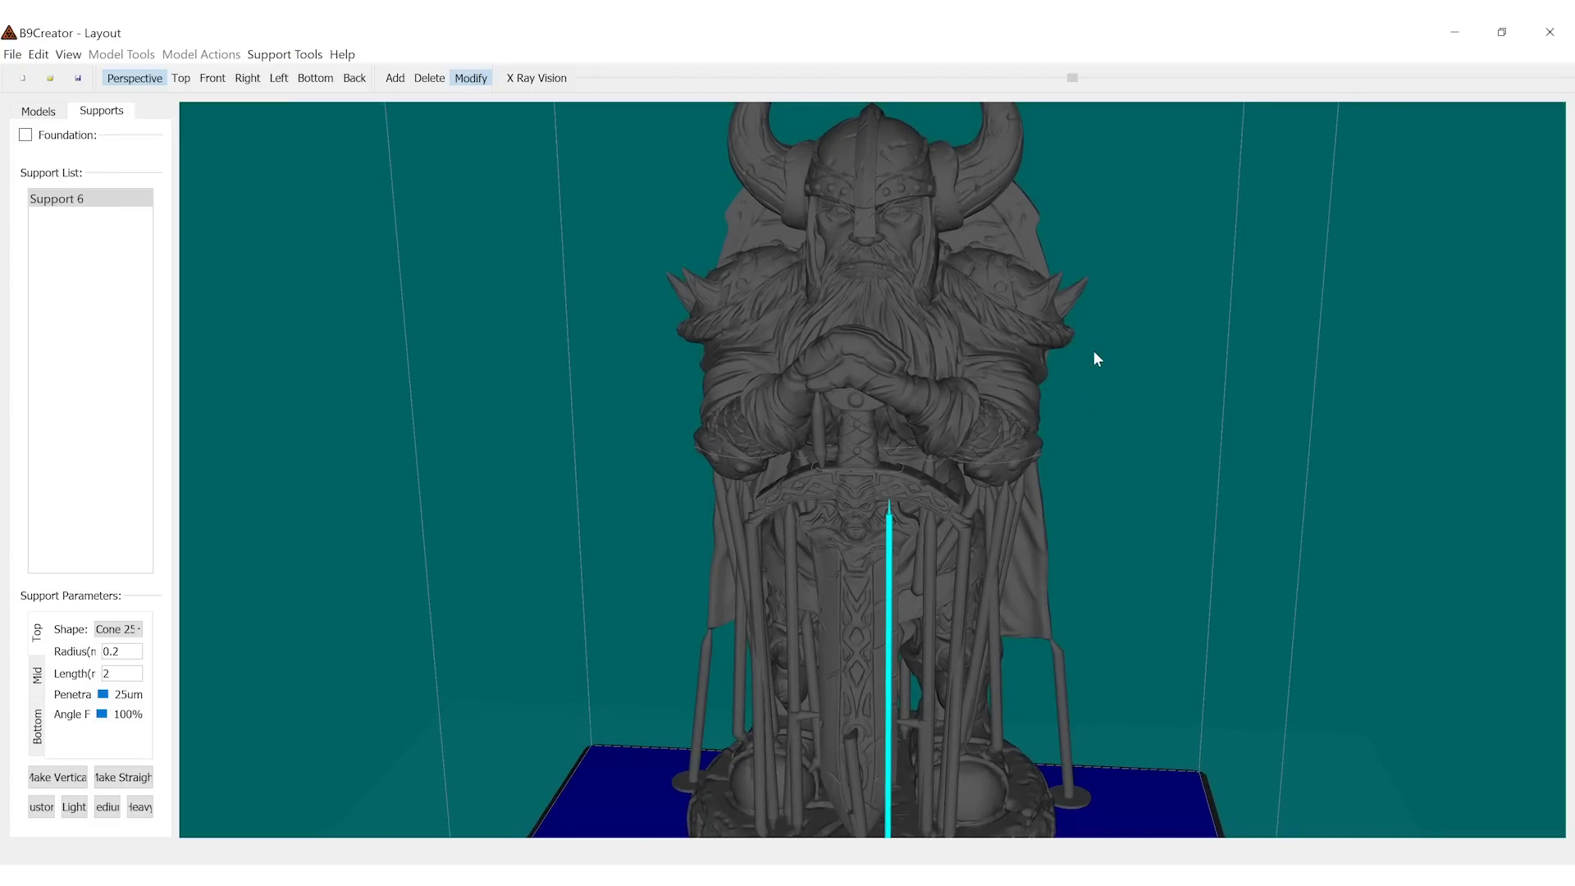
mouse_move(1093, 355)
left_mouse_down()
mouse_move(935, 528)
mouse_move(1041, 480)
left_mouse_up()
mouse_move(1043, 478)
left_mouse_down()
mouse_move(979, 479)
mouse_move(855, 410)
mouse_move(889, 410)
mouse_move(942, 341)
mouse_move(1019, 334)
mouse_move(1063, 309)
mouse_move(1094, 328)
mouse_move(1073, 304)
mouse_move(1026, 329)
left_mouse_up()
left_click_drag(1023, 325, 1051, 650)
- Follow slicing to completion: 1261 layers with an estimated 10:38:01 build time
mouse_move(738, 875)
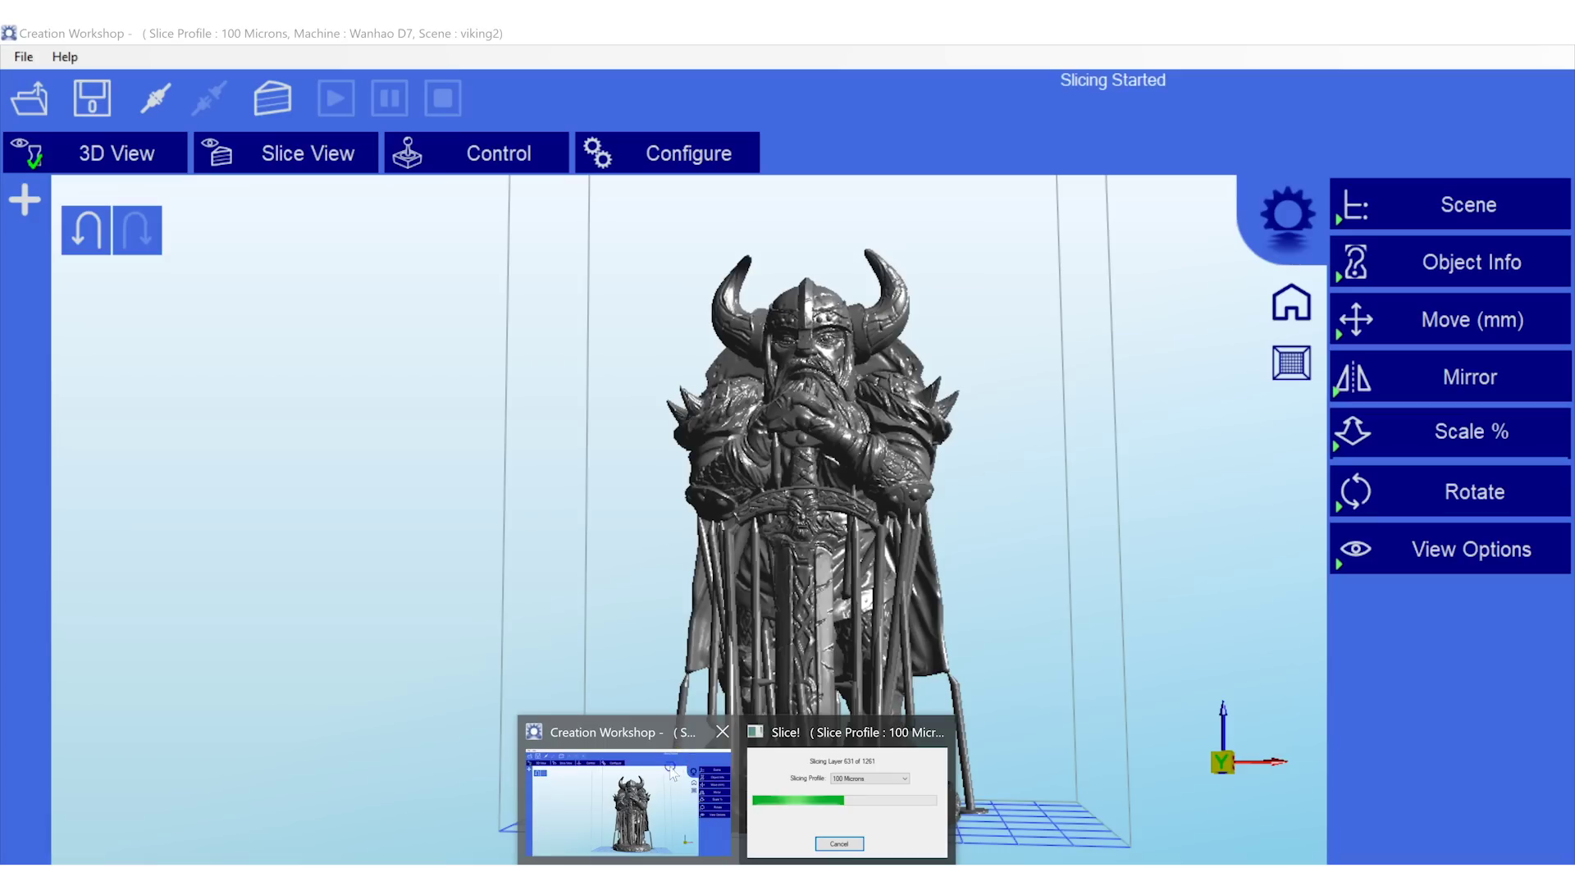
left_click(625, 800)
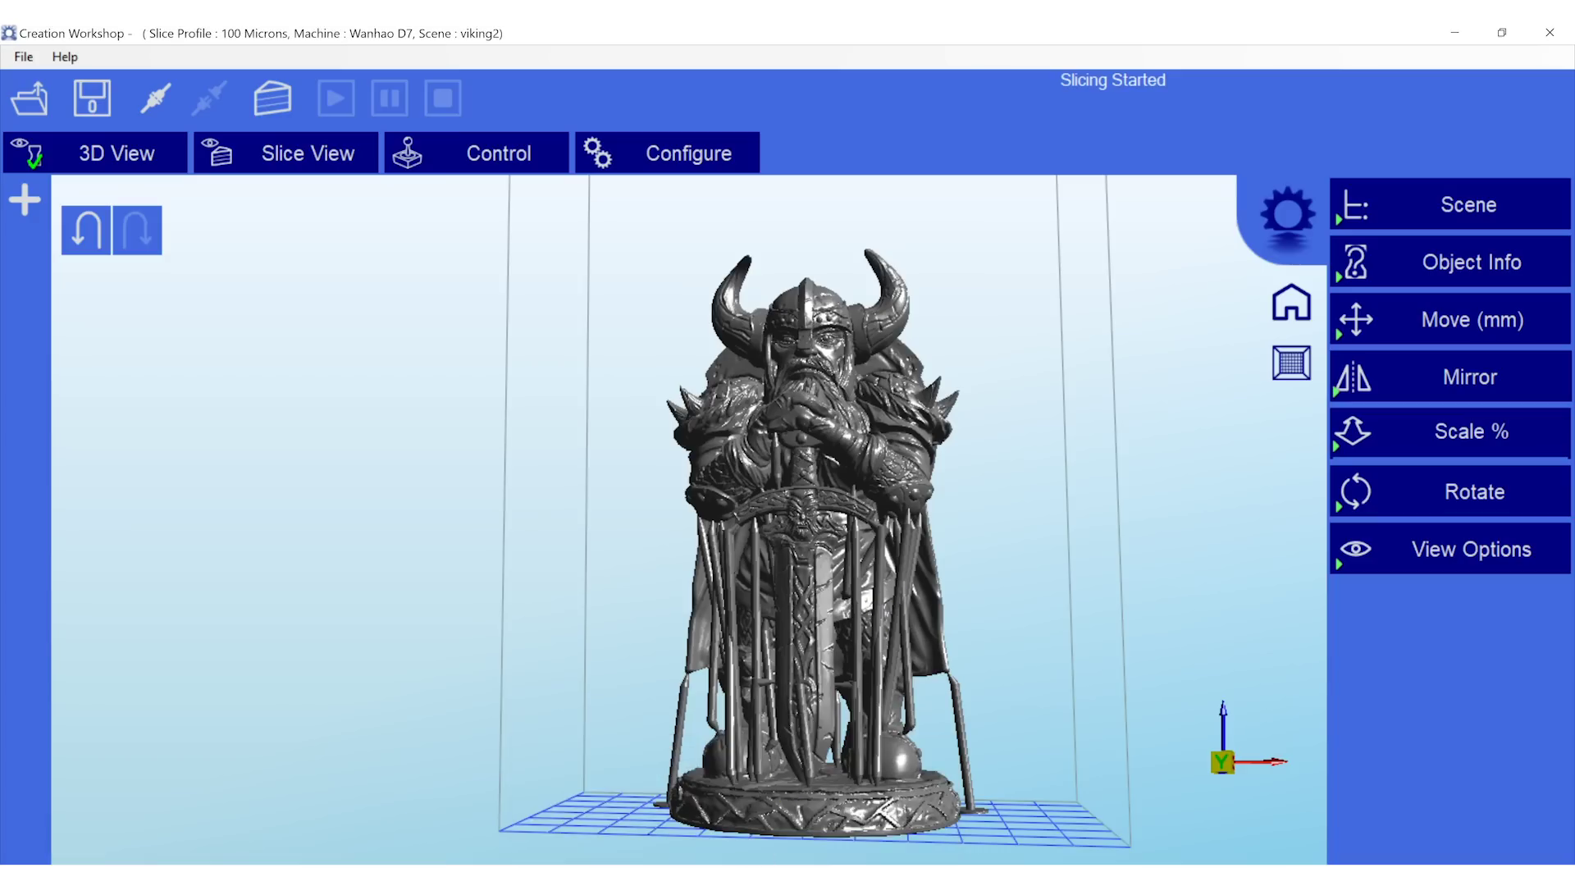
mouse_move(771, 875)
left_click(810, 790)
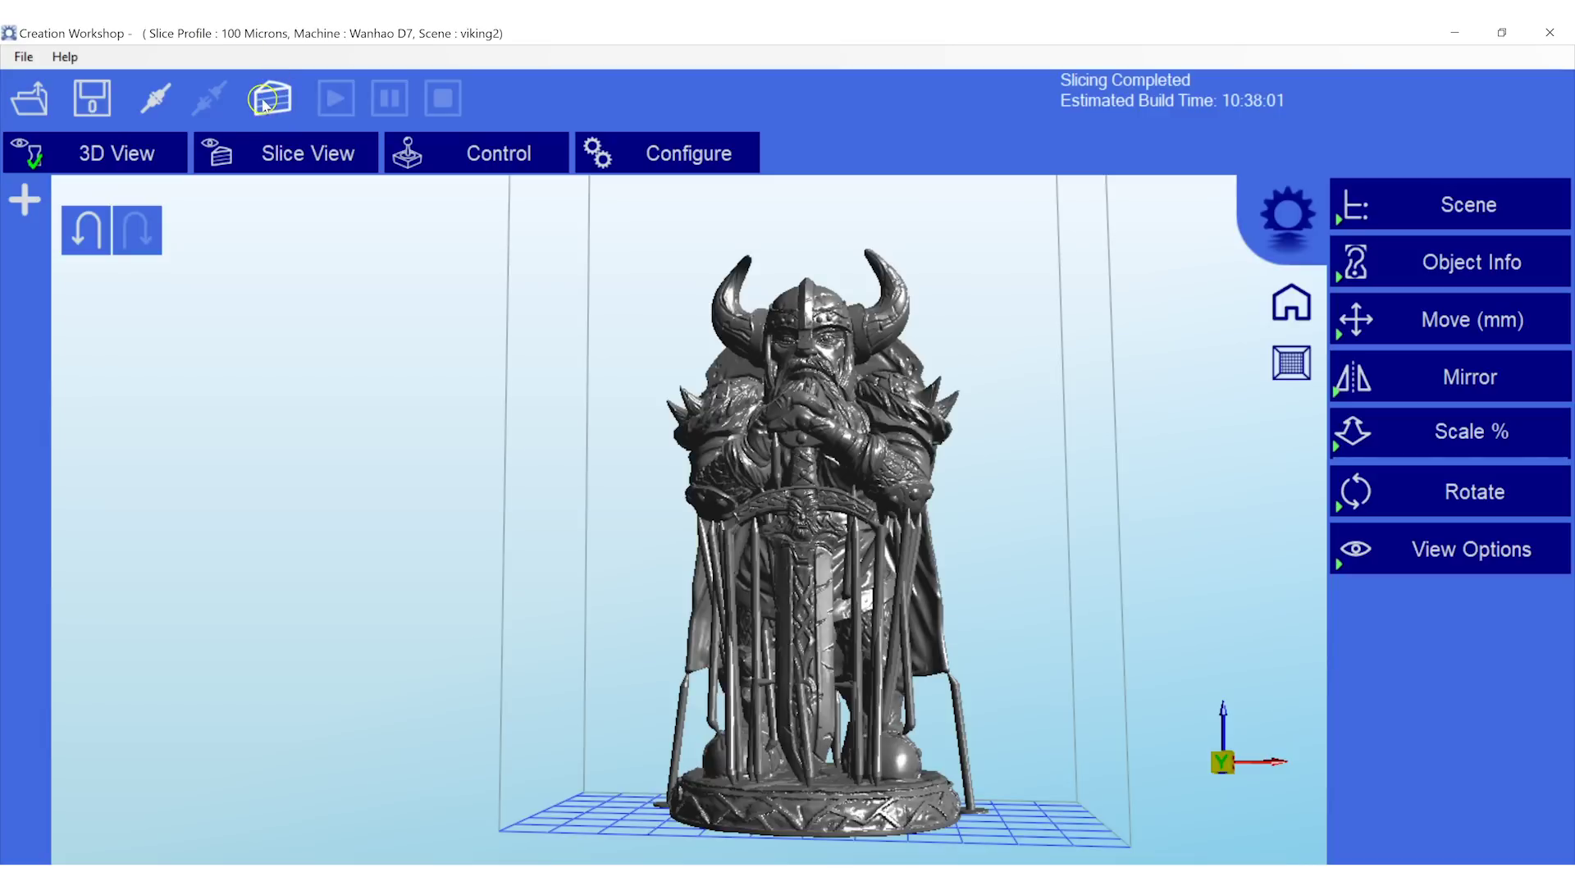
left_click(289, 163)
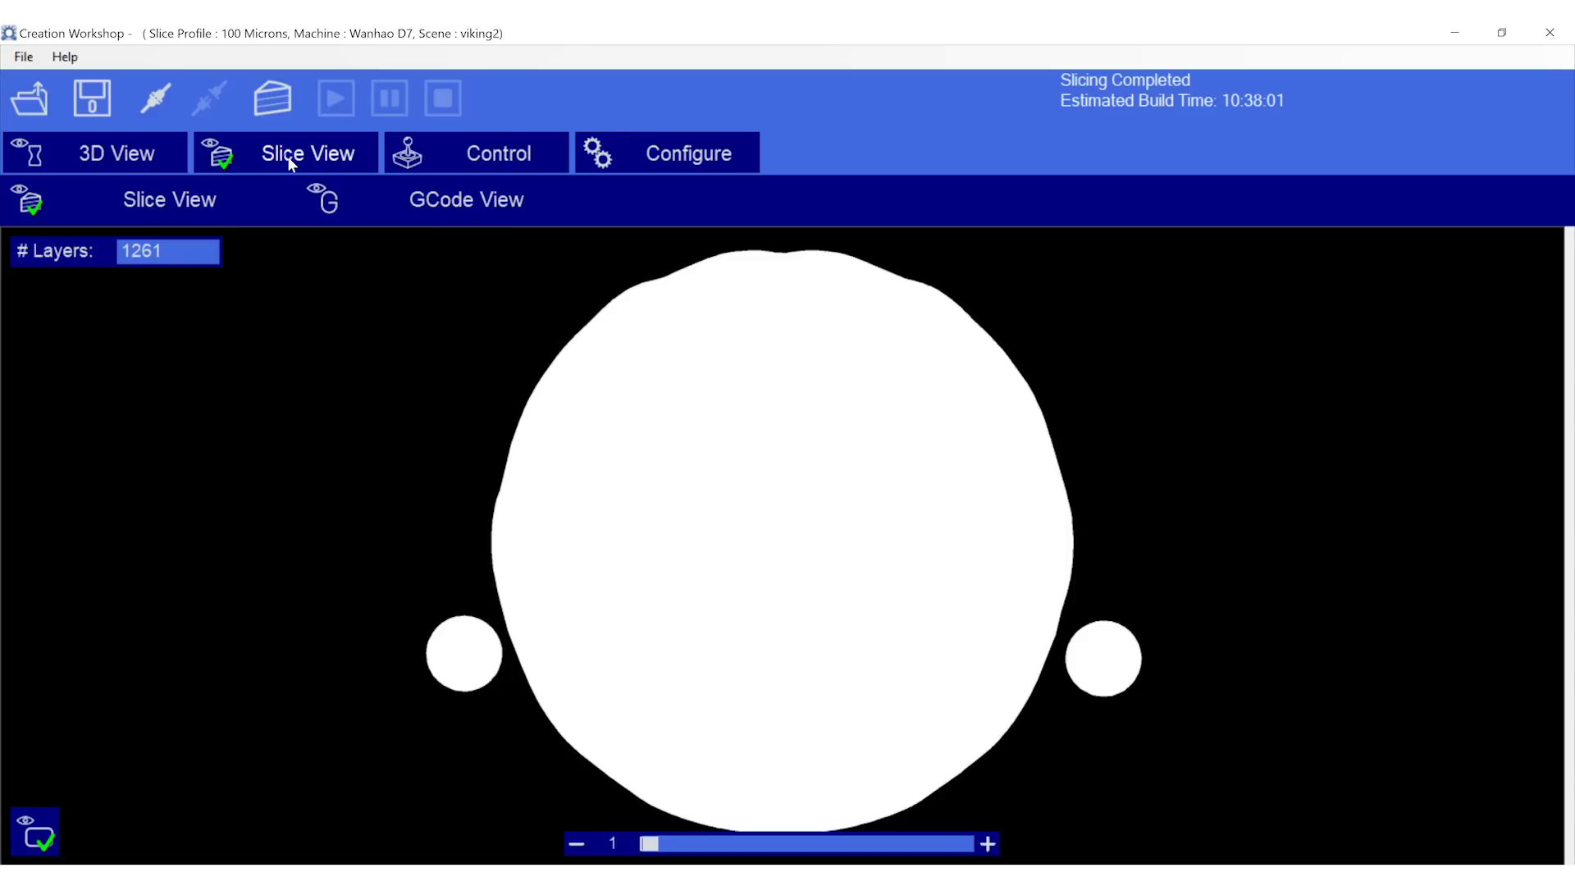
- Step the slice preview up five layers, then move it to layer 594 of 1261
left_click(989, 844)
left_click(990, 844)
left_click(989, 844)
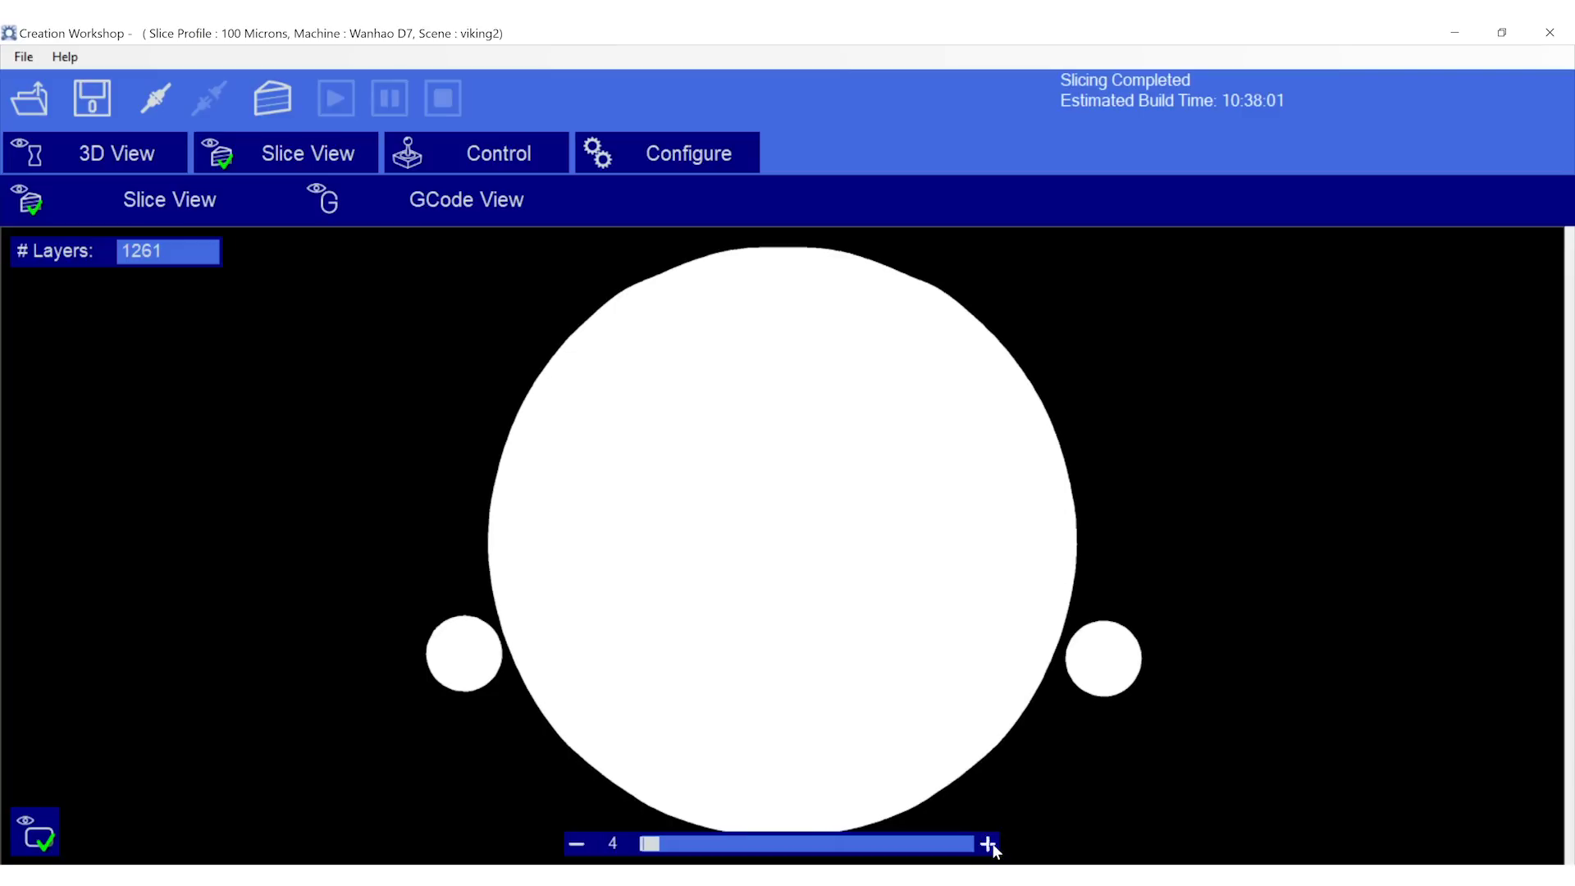
left_click(990, 844)
left_click(989, 844)
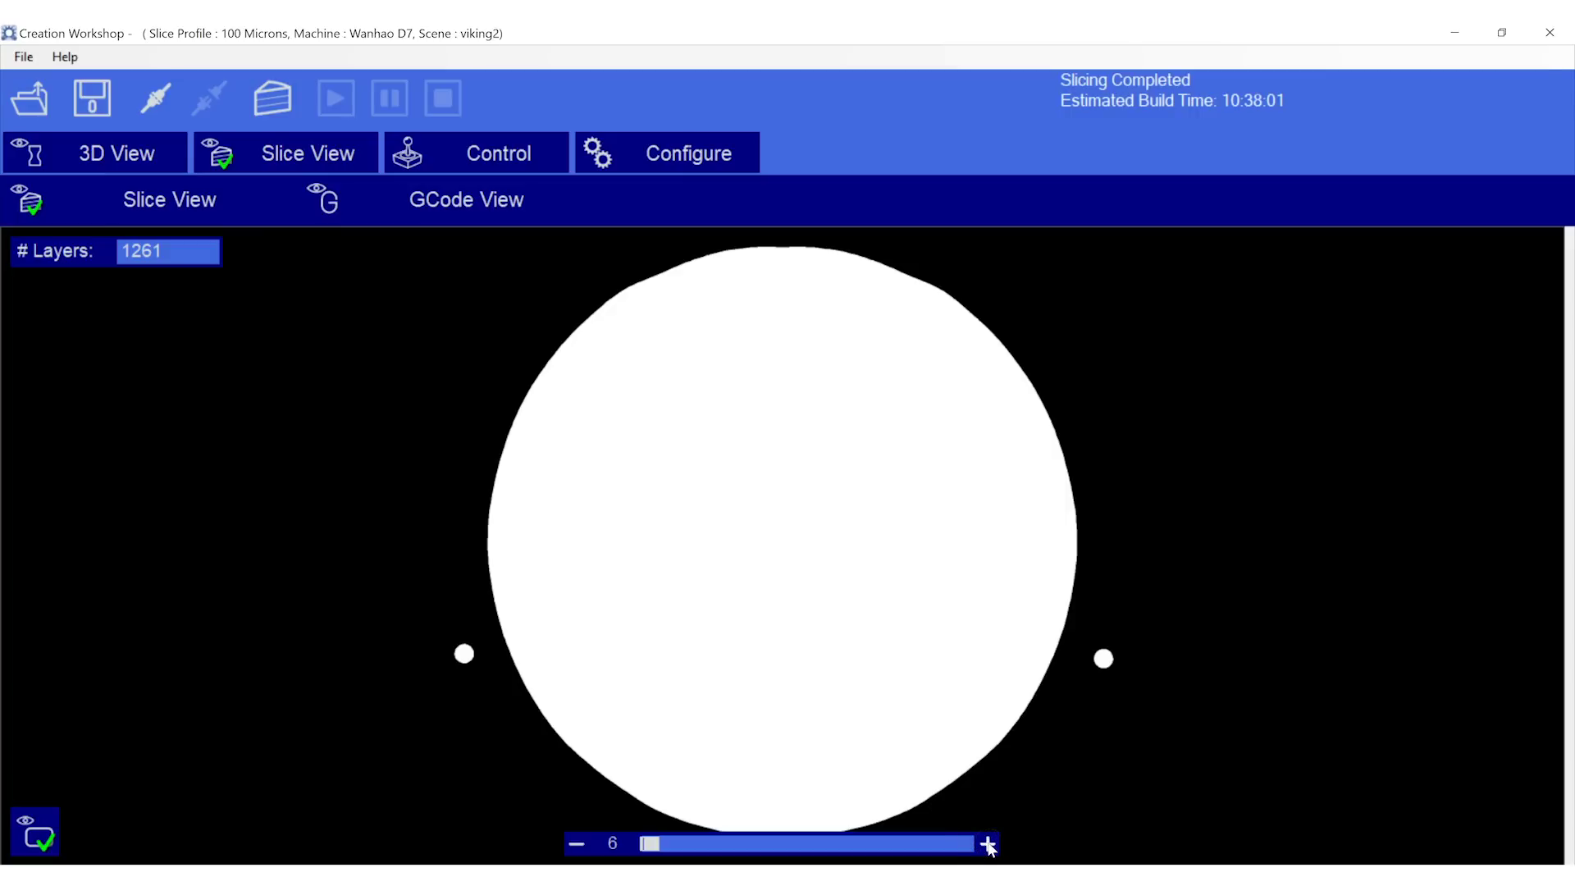
left_click(989, 845)
left_click(988, 845)
left_click(989, 845)
left_click_drag(647, 848, 803, 844)
left_click(904, 756)
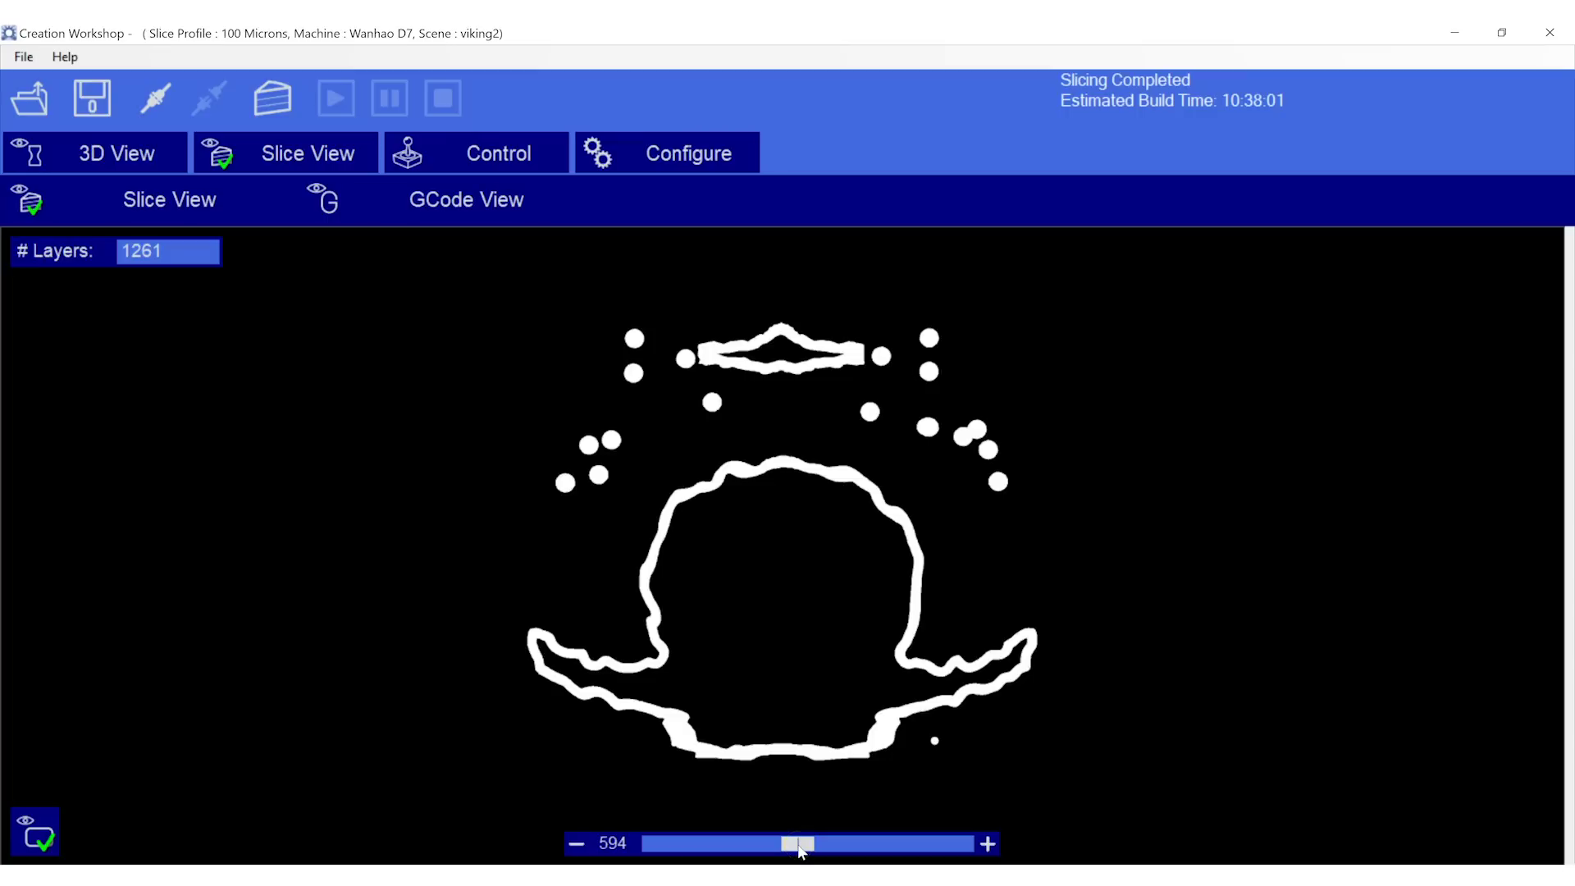
- Step the layer preview up and down through layers 594–598 where the support pillars meet the model
left_click_drag(799, 845, 801, 850)
left_click(987, 844)
left_click(988, 844)
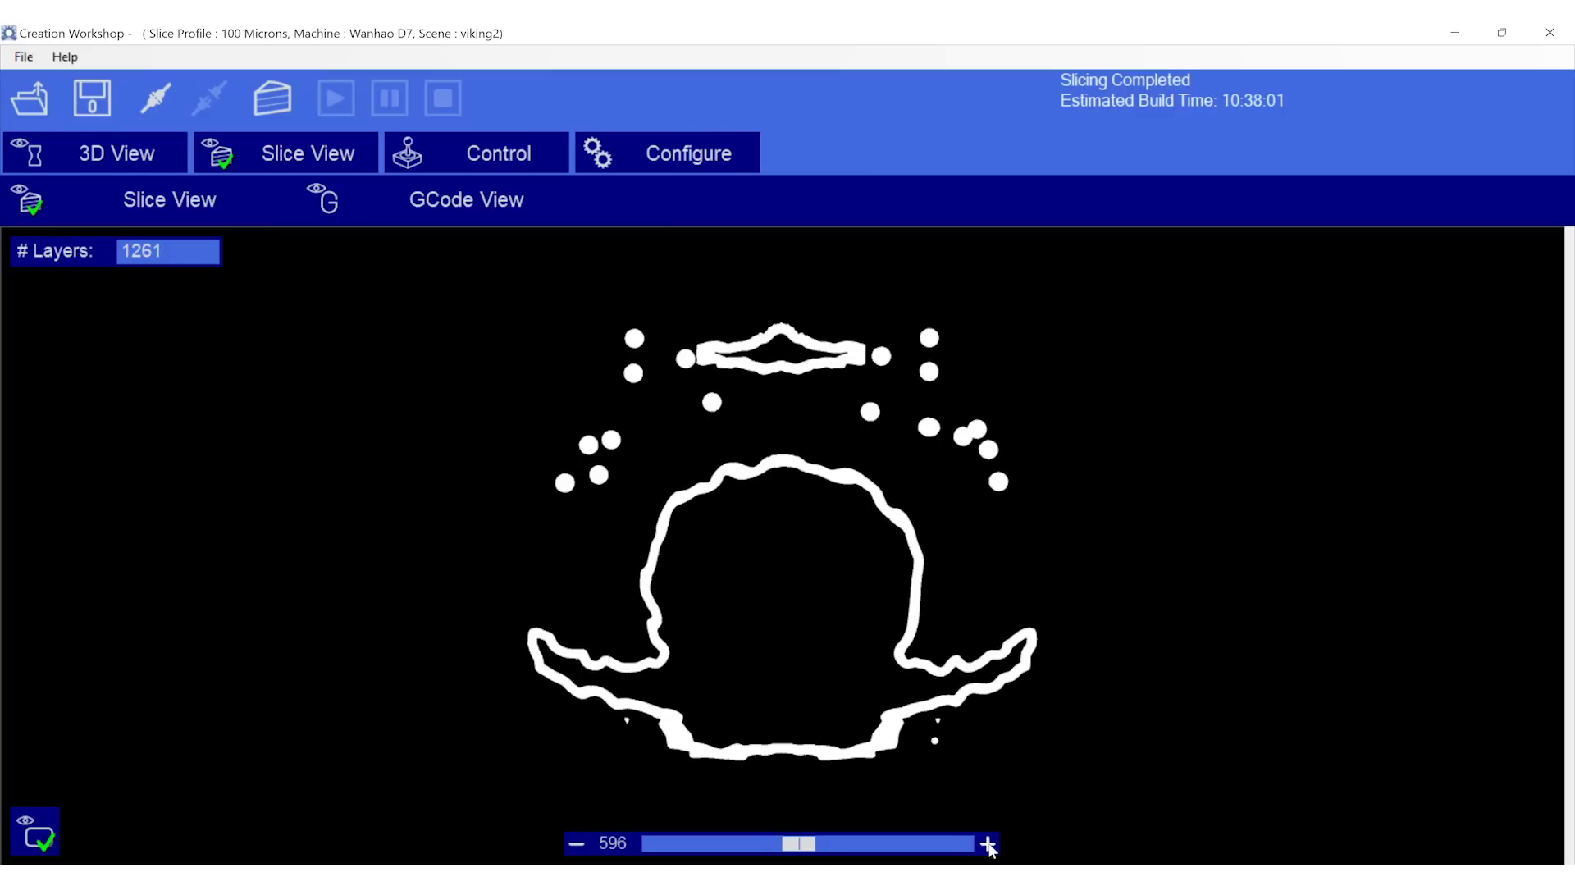
left_click(988, 843)
left_click(988, 844)
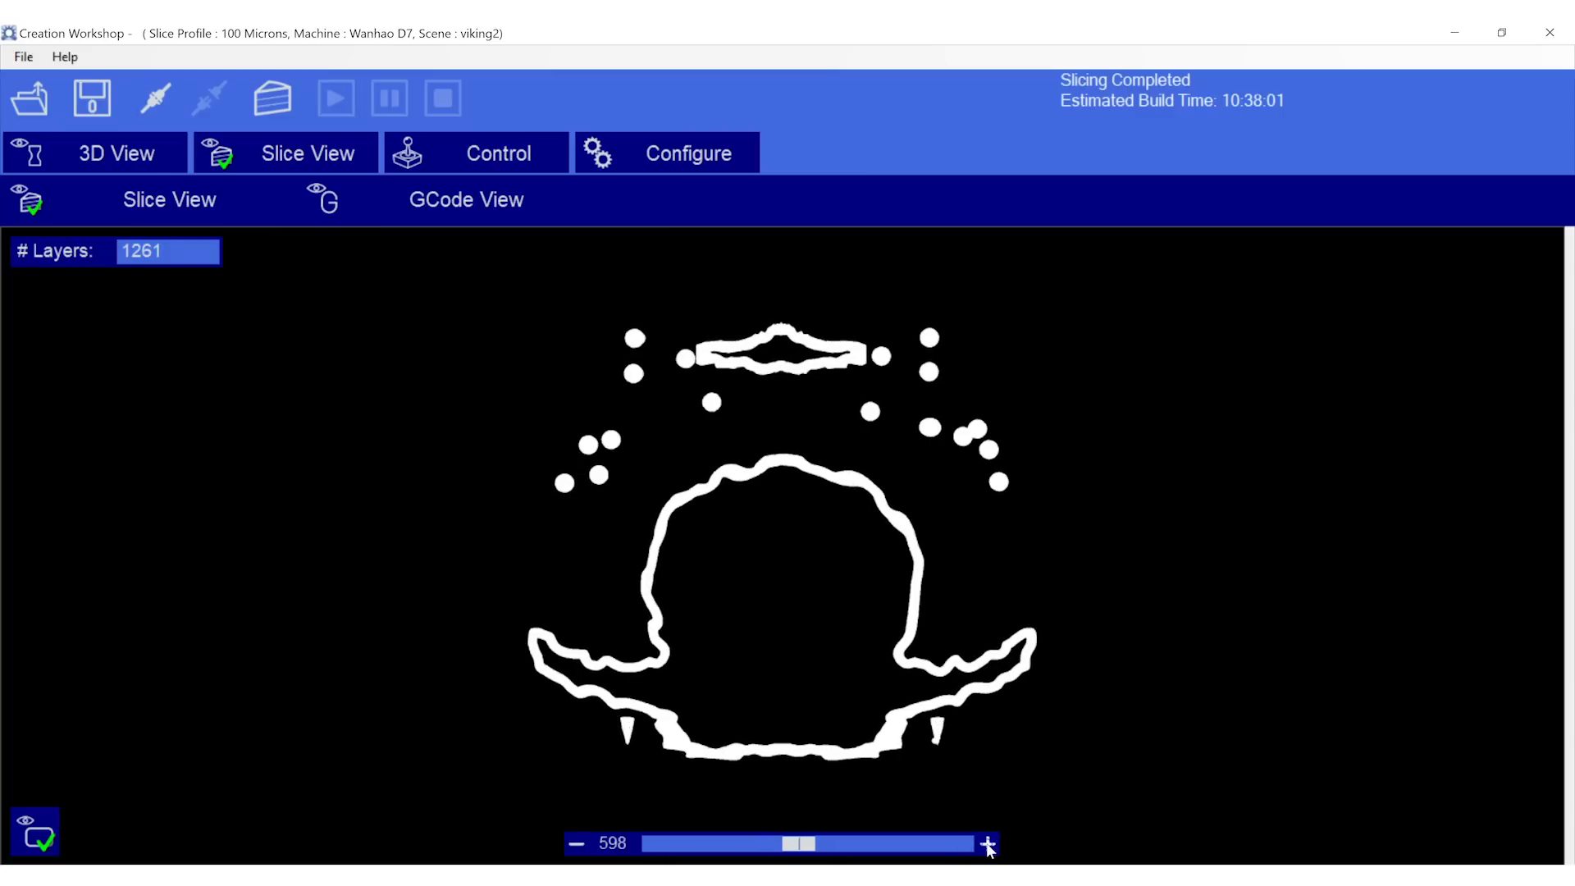
left_click(577, 843)
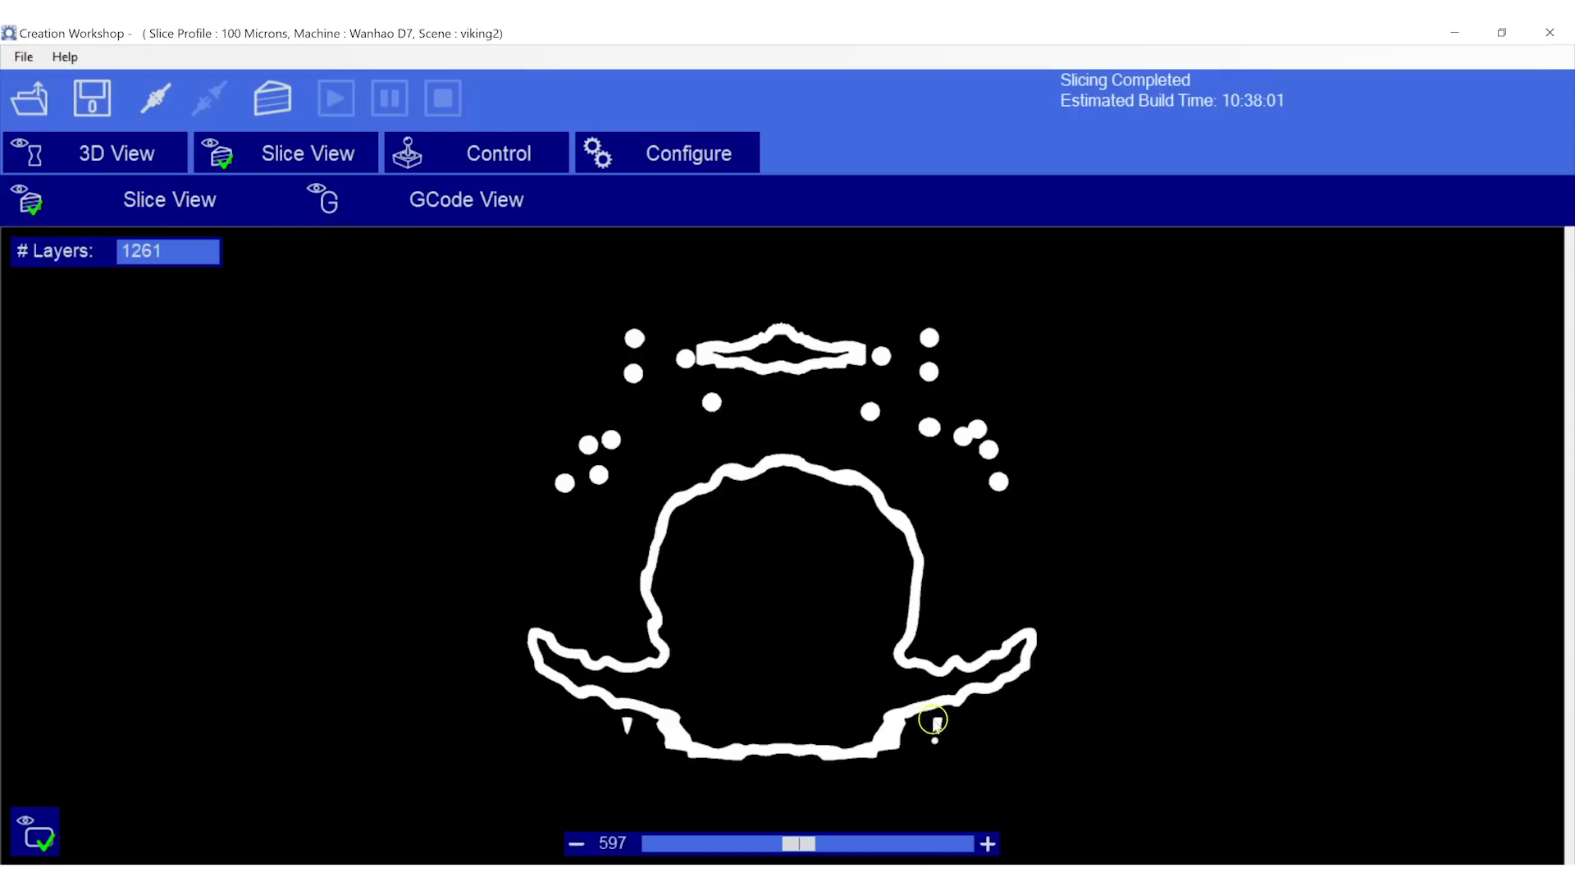
left_click(987, 843)
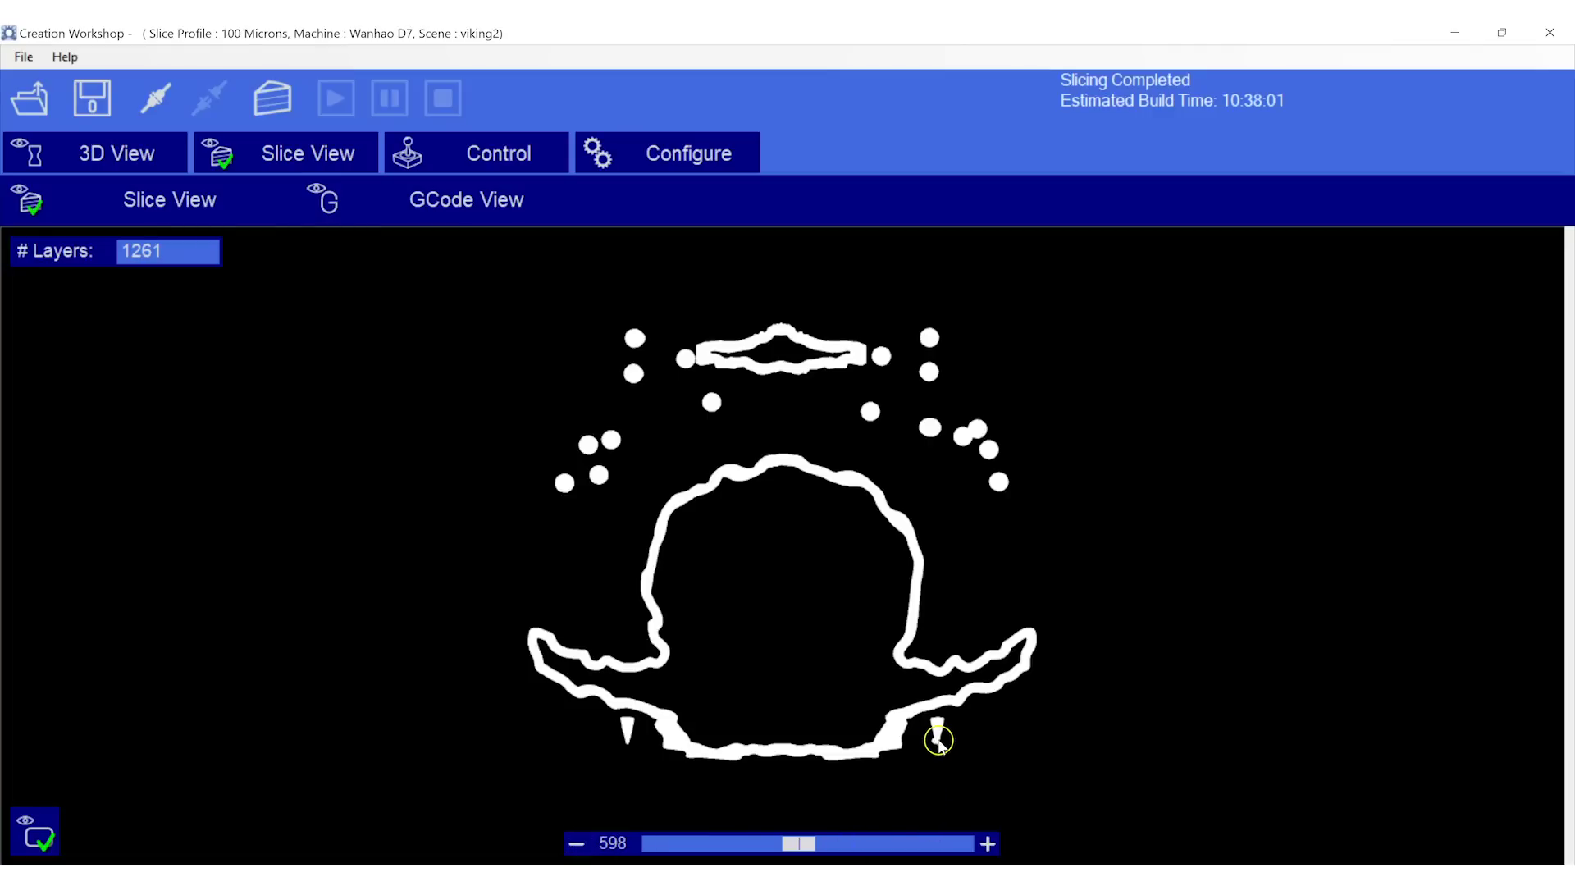
- Advance the preview to layer 607, jump to layer 929, then save the scene as viking2.cws
left_click(990, 844)
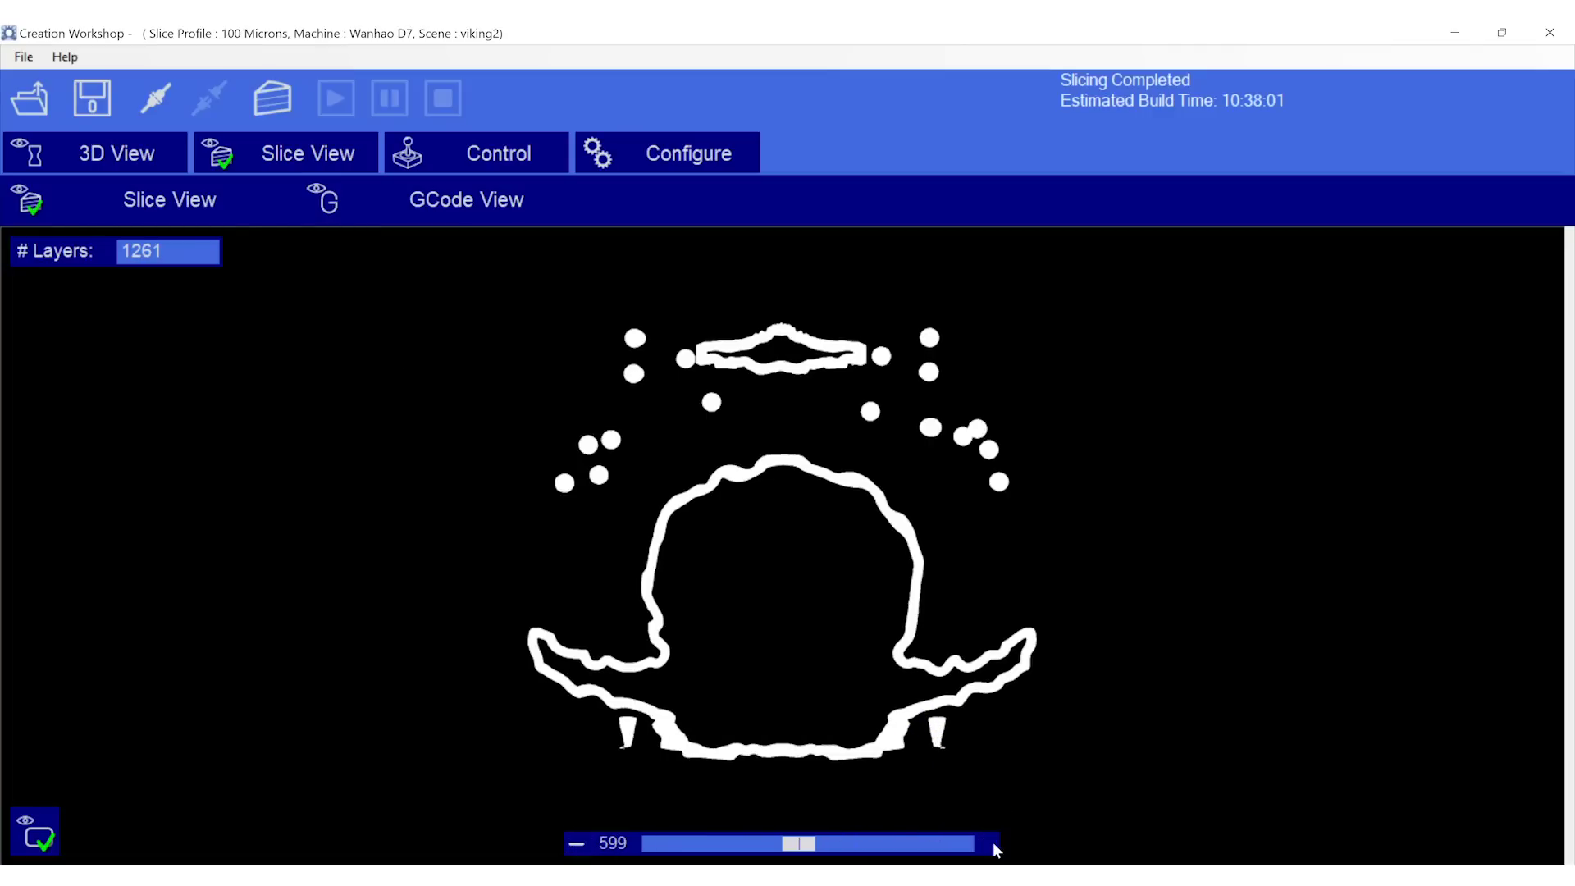
left_click(989, 844)
left_click(990, 844)
left_click(990, 844)
left_click(989, 844)
left_click(989, 844)
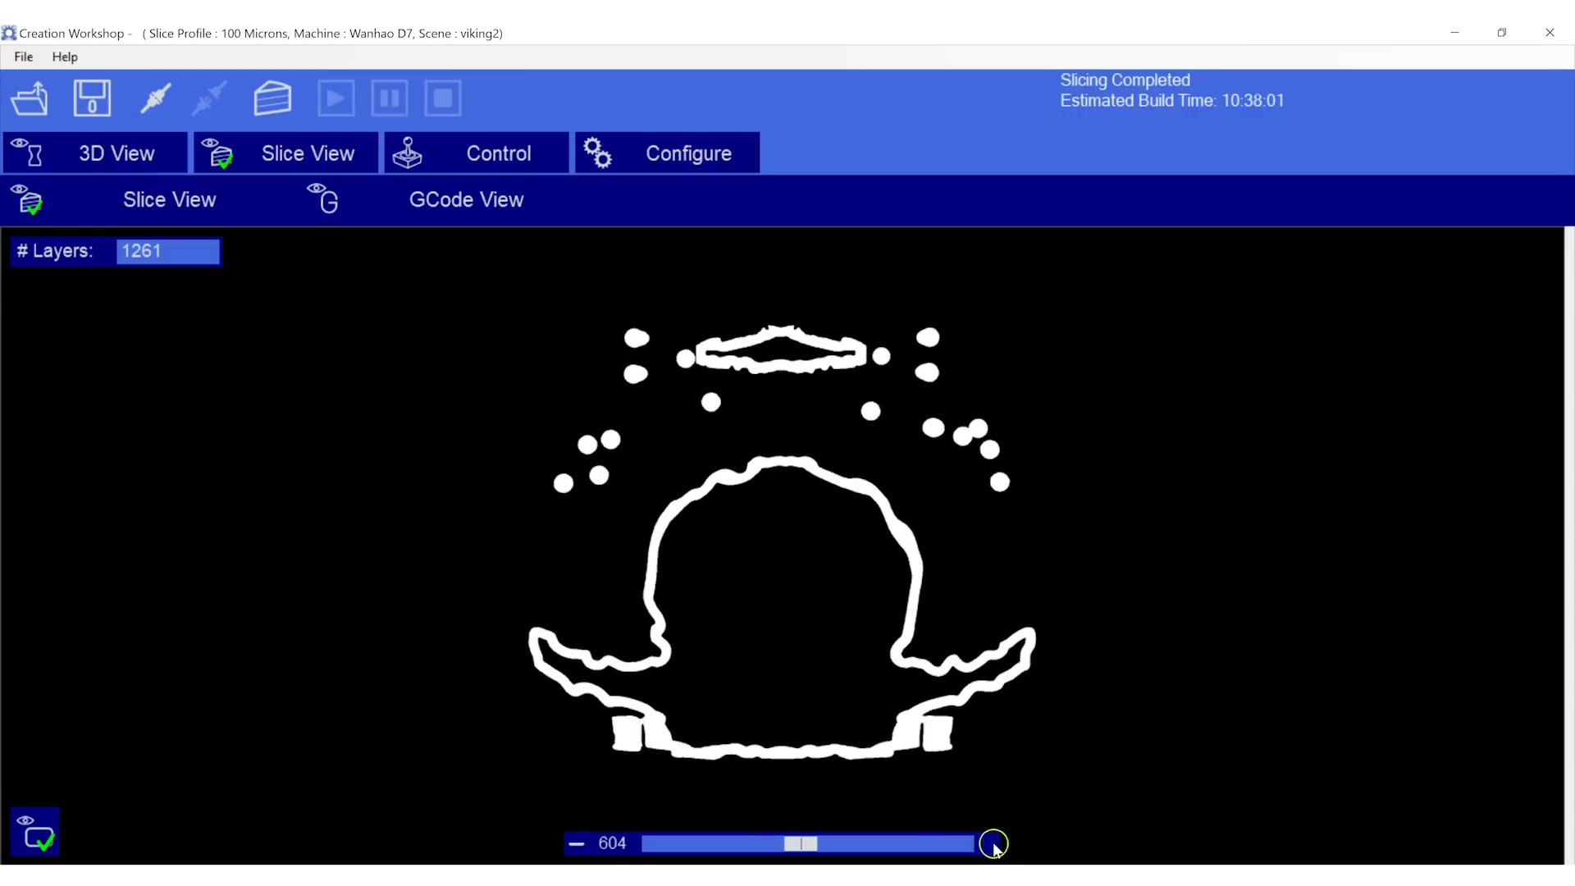
left_click(989, 844)
left_click(989, 844)
left_click(989, 844)
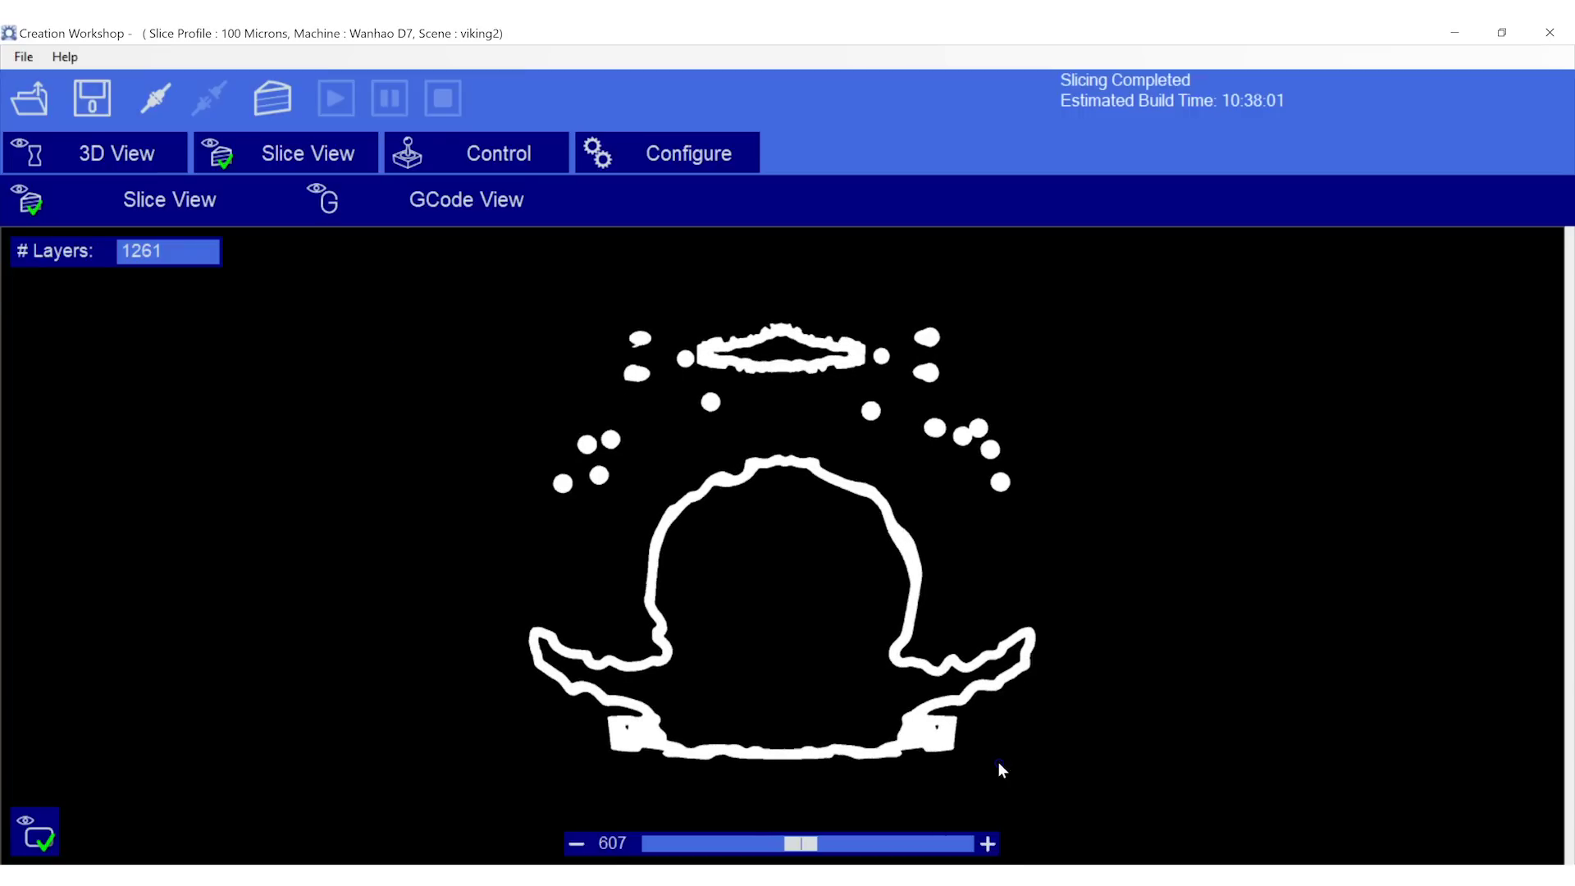
left_click_drag(799, 846, 892, 853)
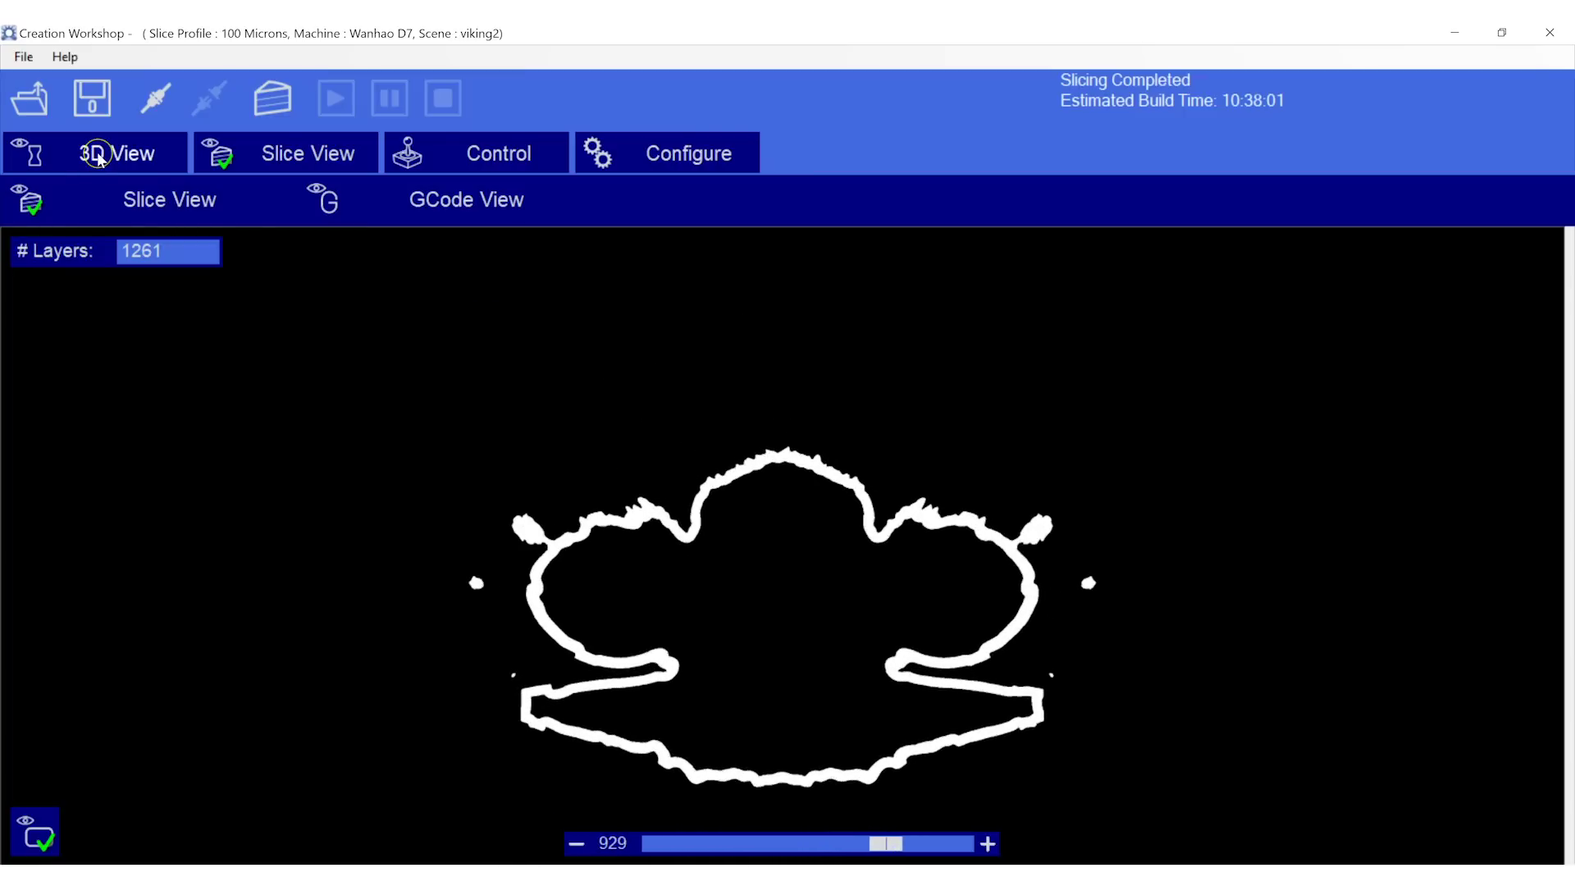
left_click(91, 123)
- Confirm viking2.cws is on the desktop and the slicing profile is set to Export to CWS
key("alt+F4")
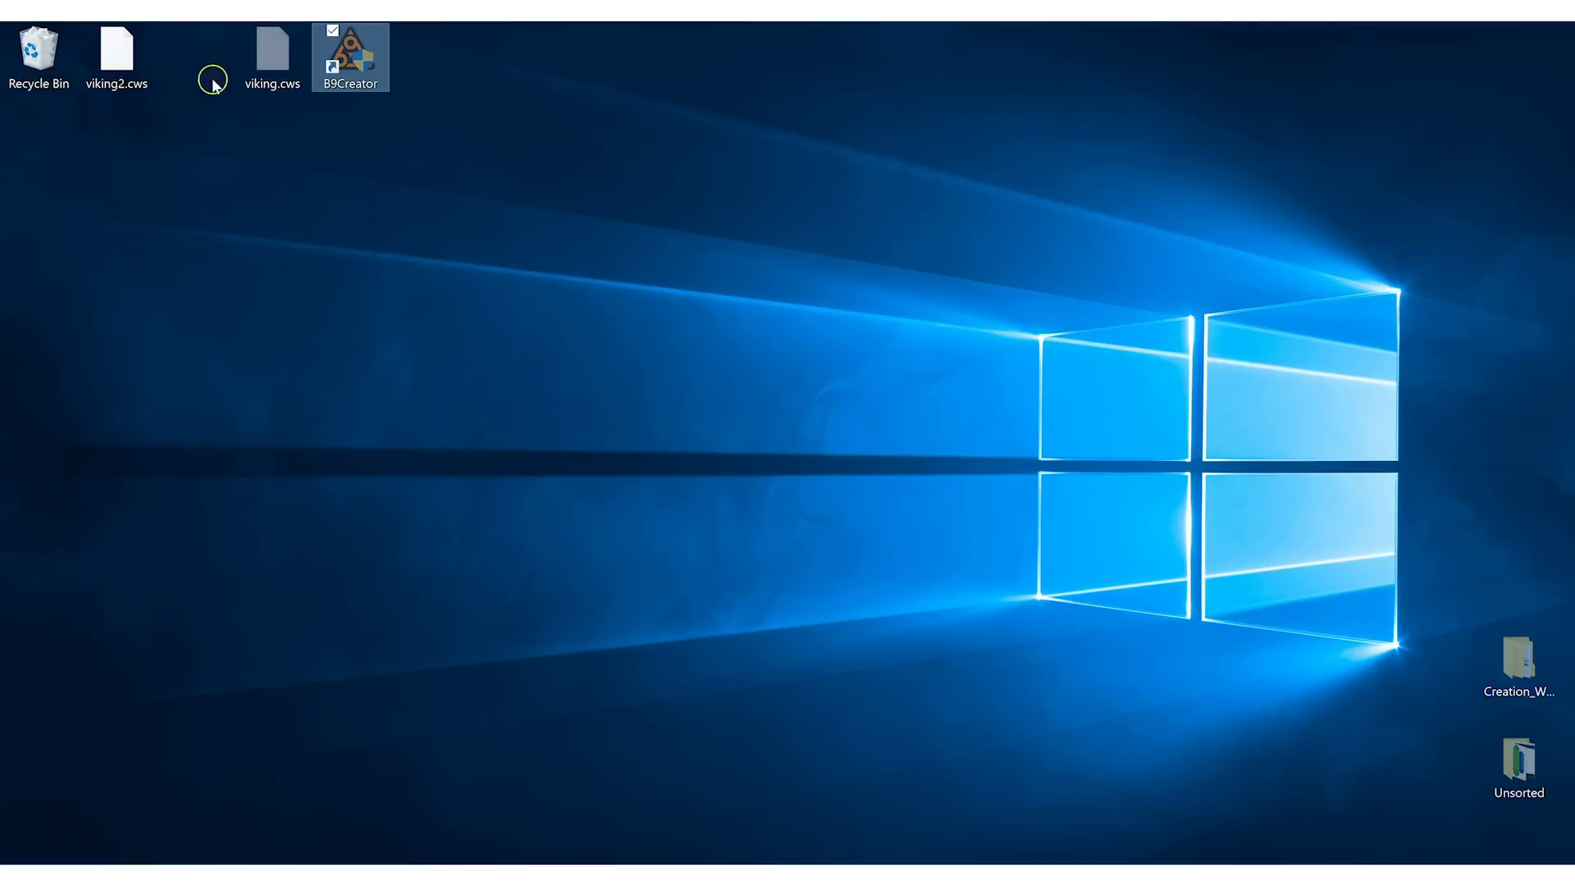
left_click(131, 64)
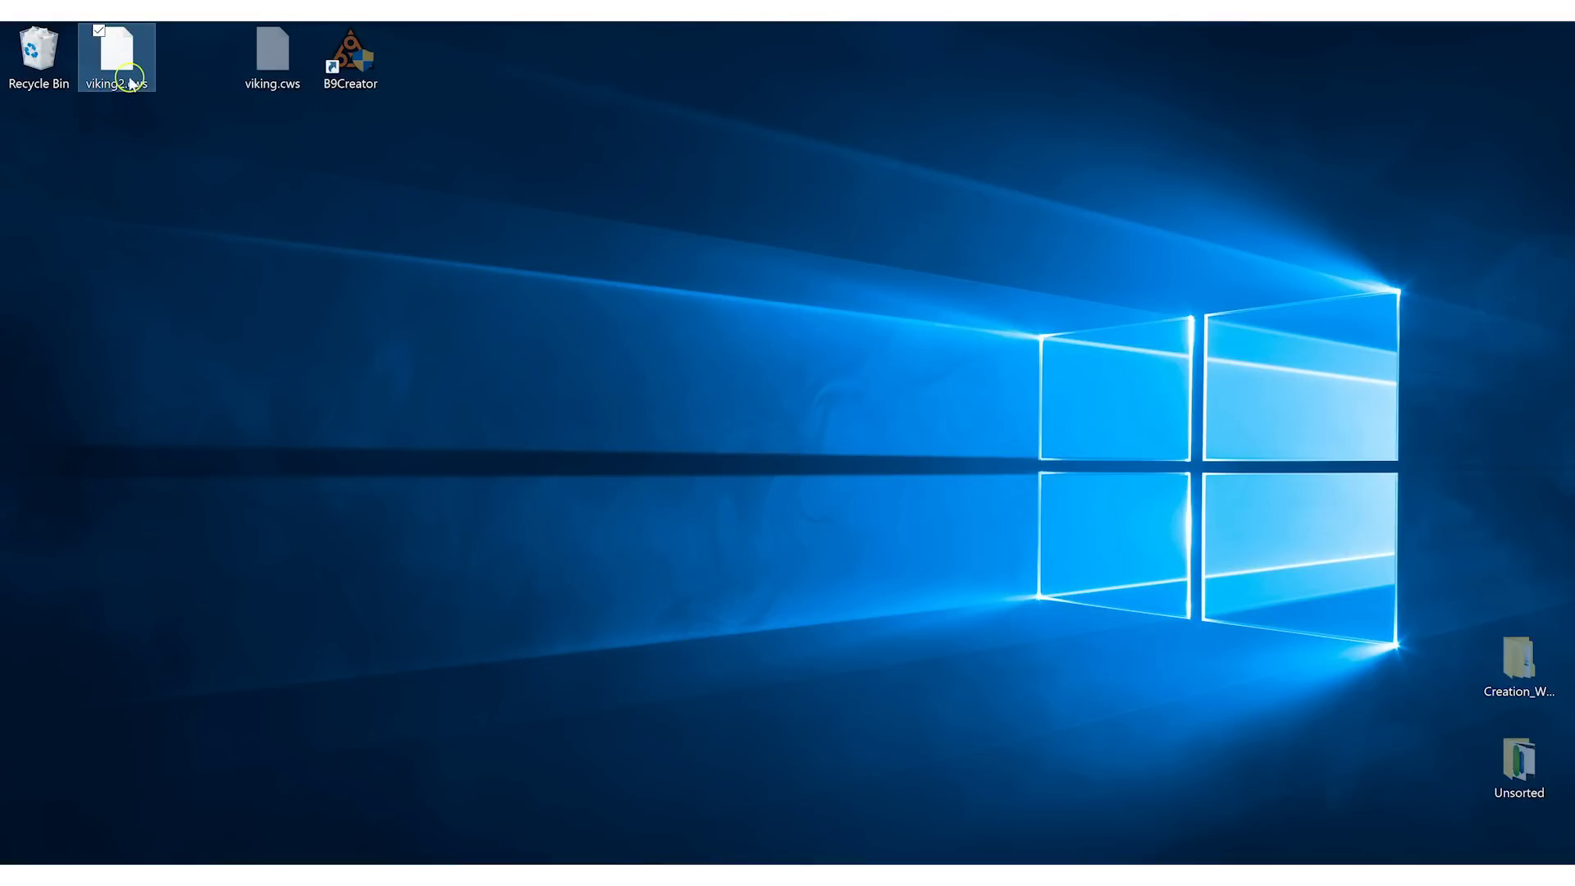
mouse_move(136, 90)
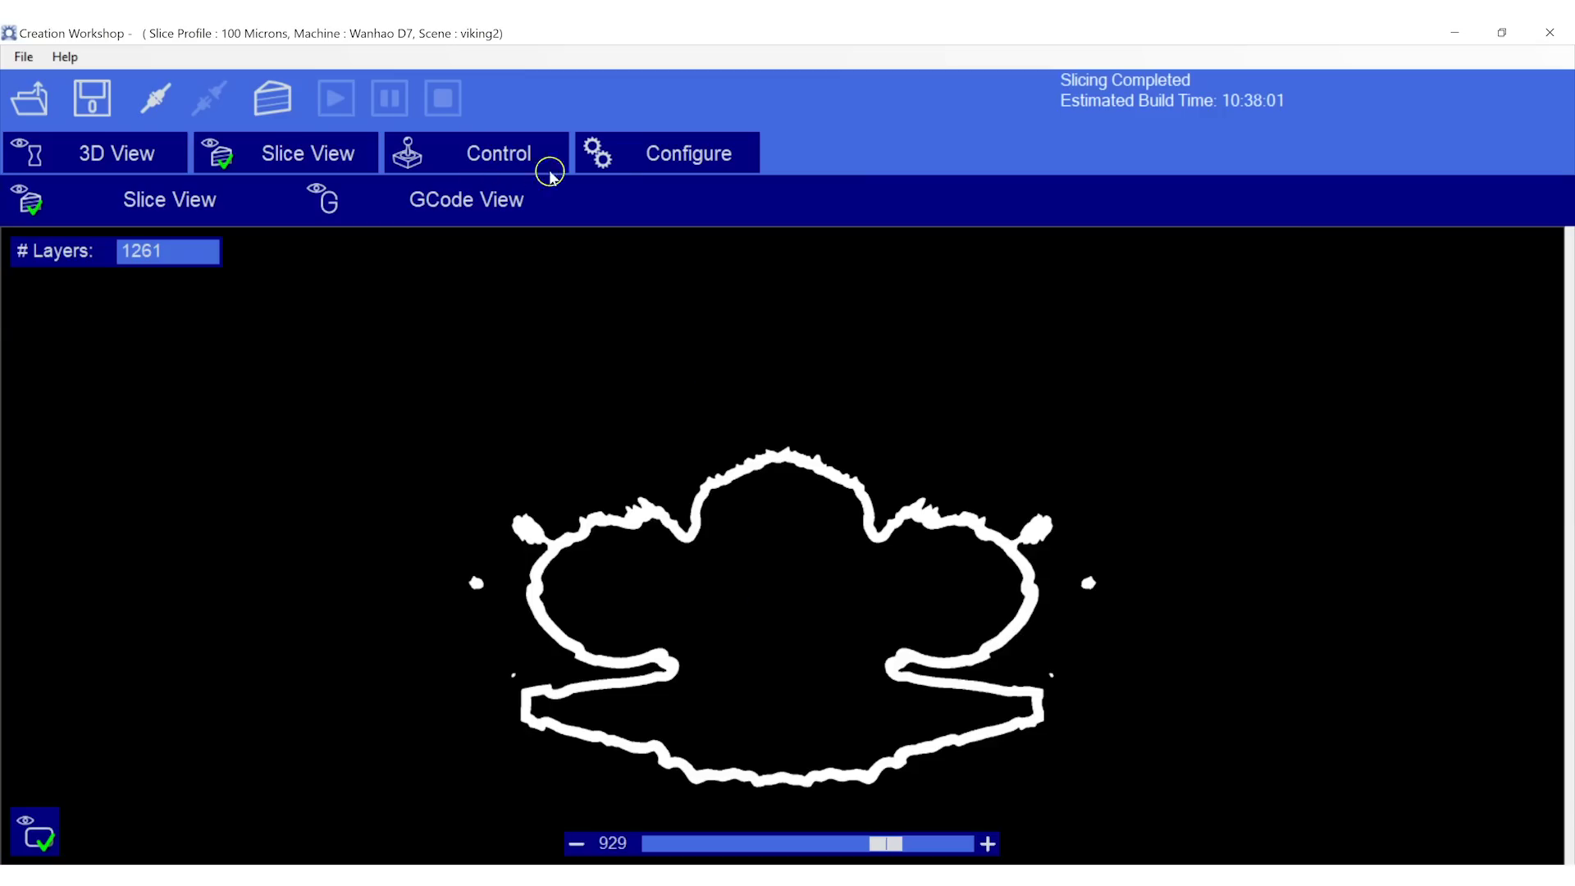
left_click(676, 160)
left_click(465, 203)
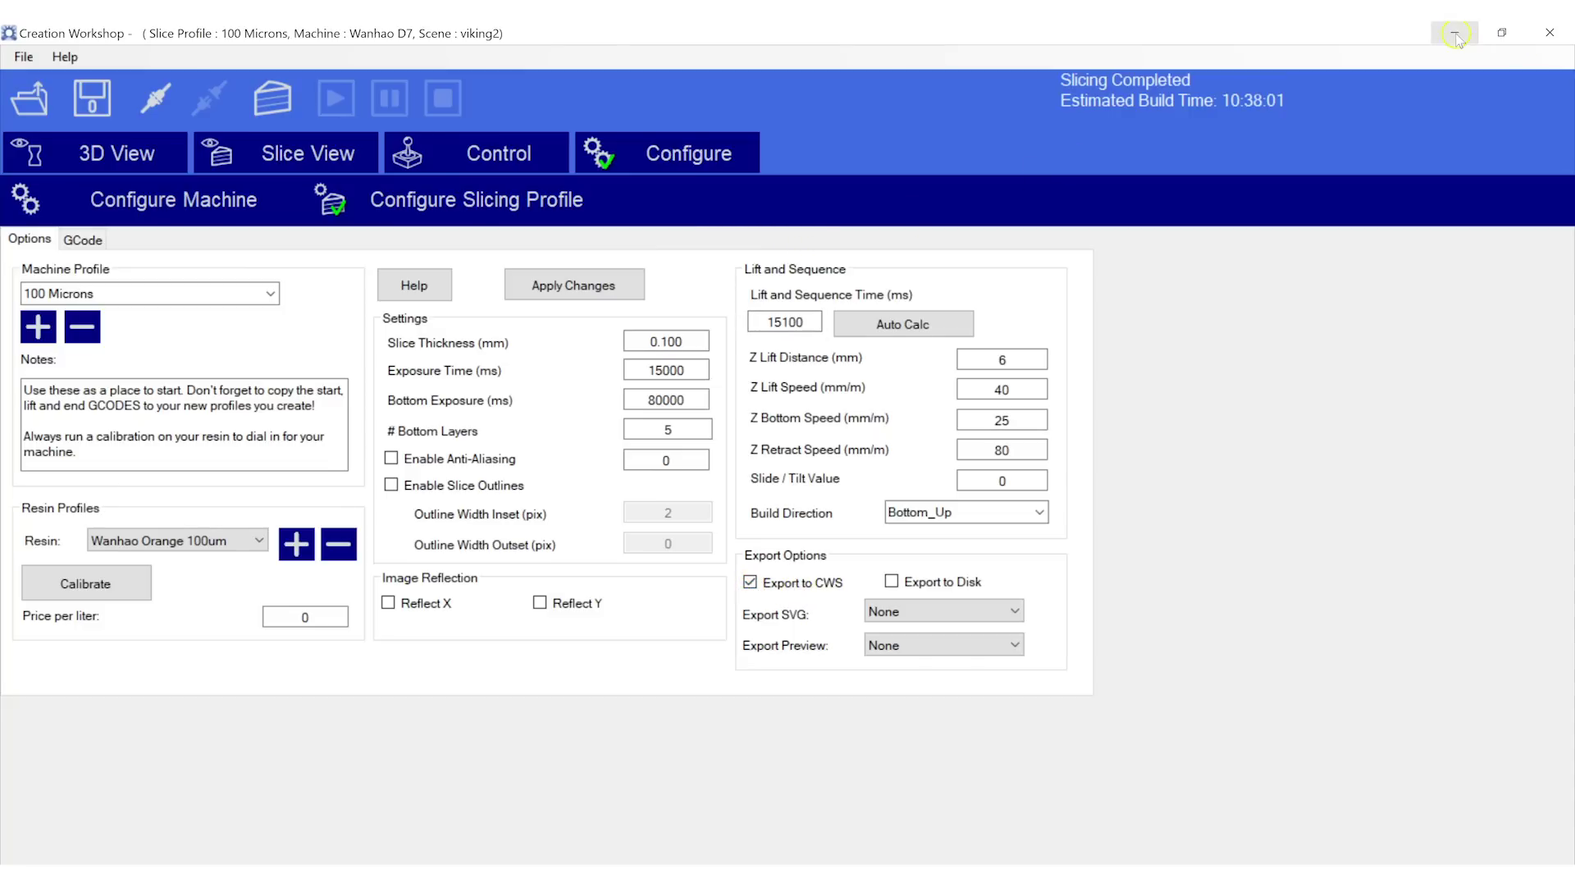
- Minimize the slicer and select the 97.2 MB viking2.cws file, bringing up its context menu
left_click(1454, 33)
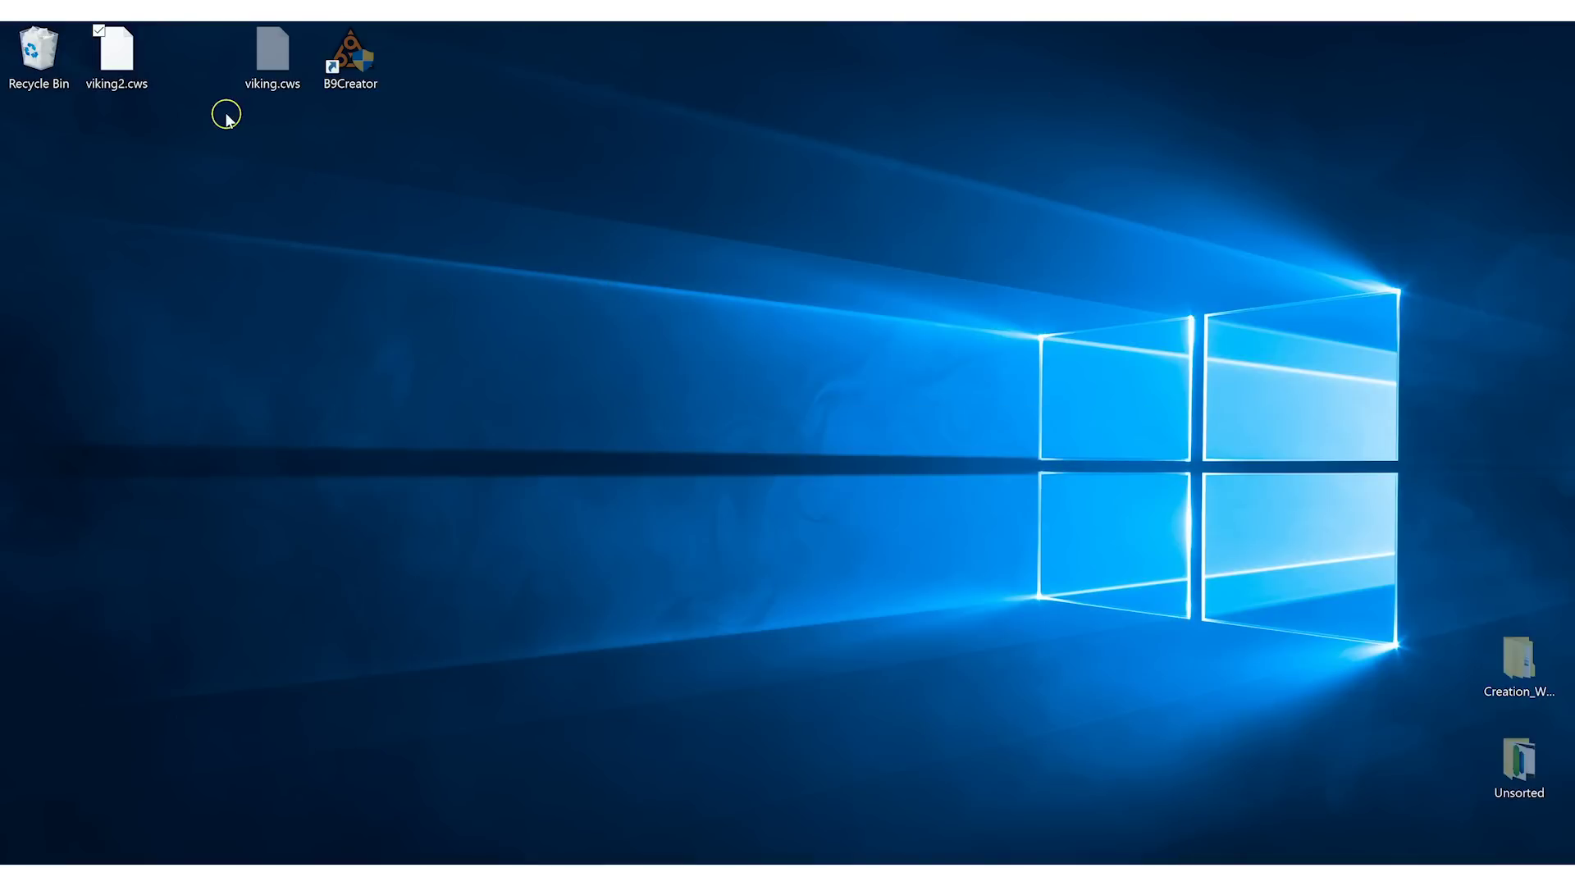
left_click(135, 66)
left_click(132, 30)
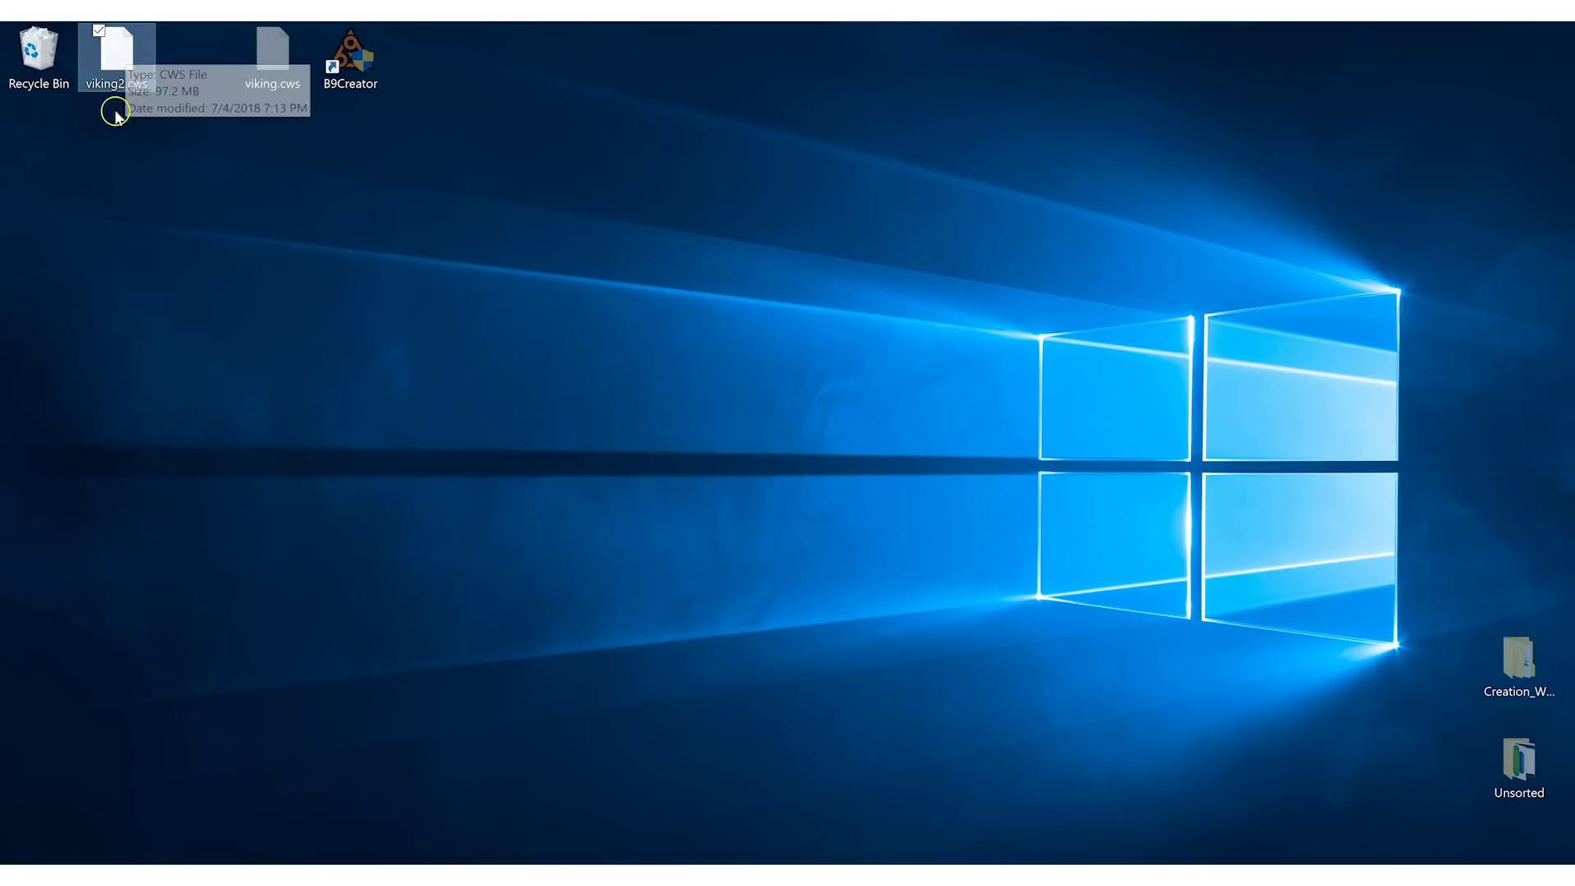
left_click(120, 56)
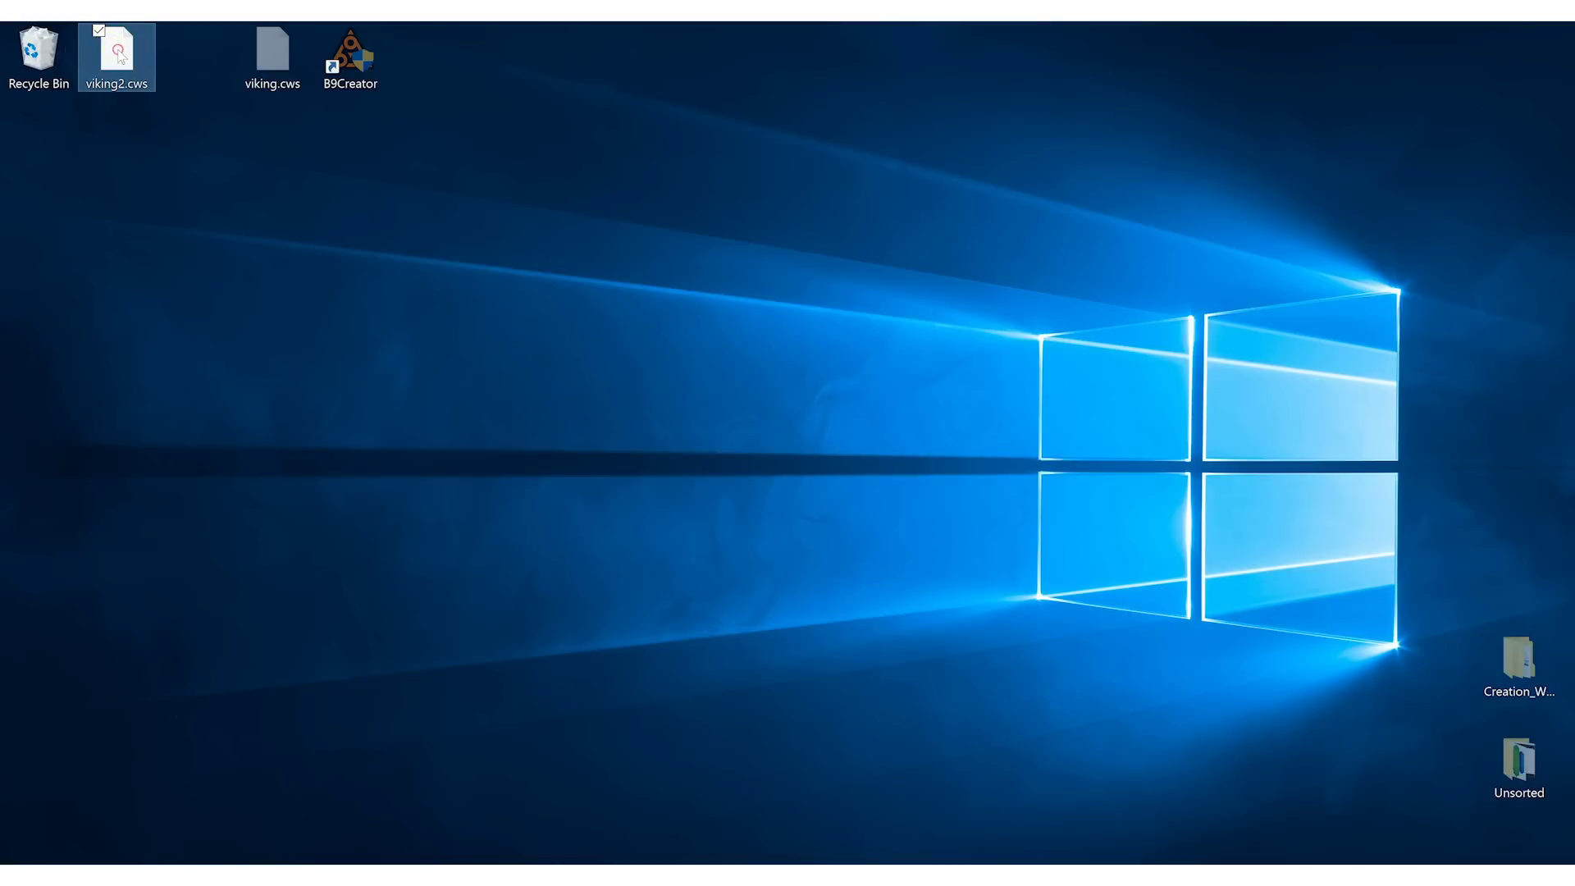
right_click(121, 56)
- Open viking2.cws with 7-Zip and select Viking_Support_reduziert_0001.stl below the PNG layer images
mouse_move(123, 87)
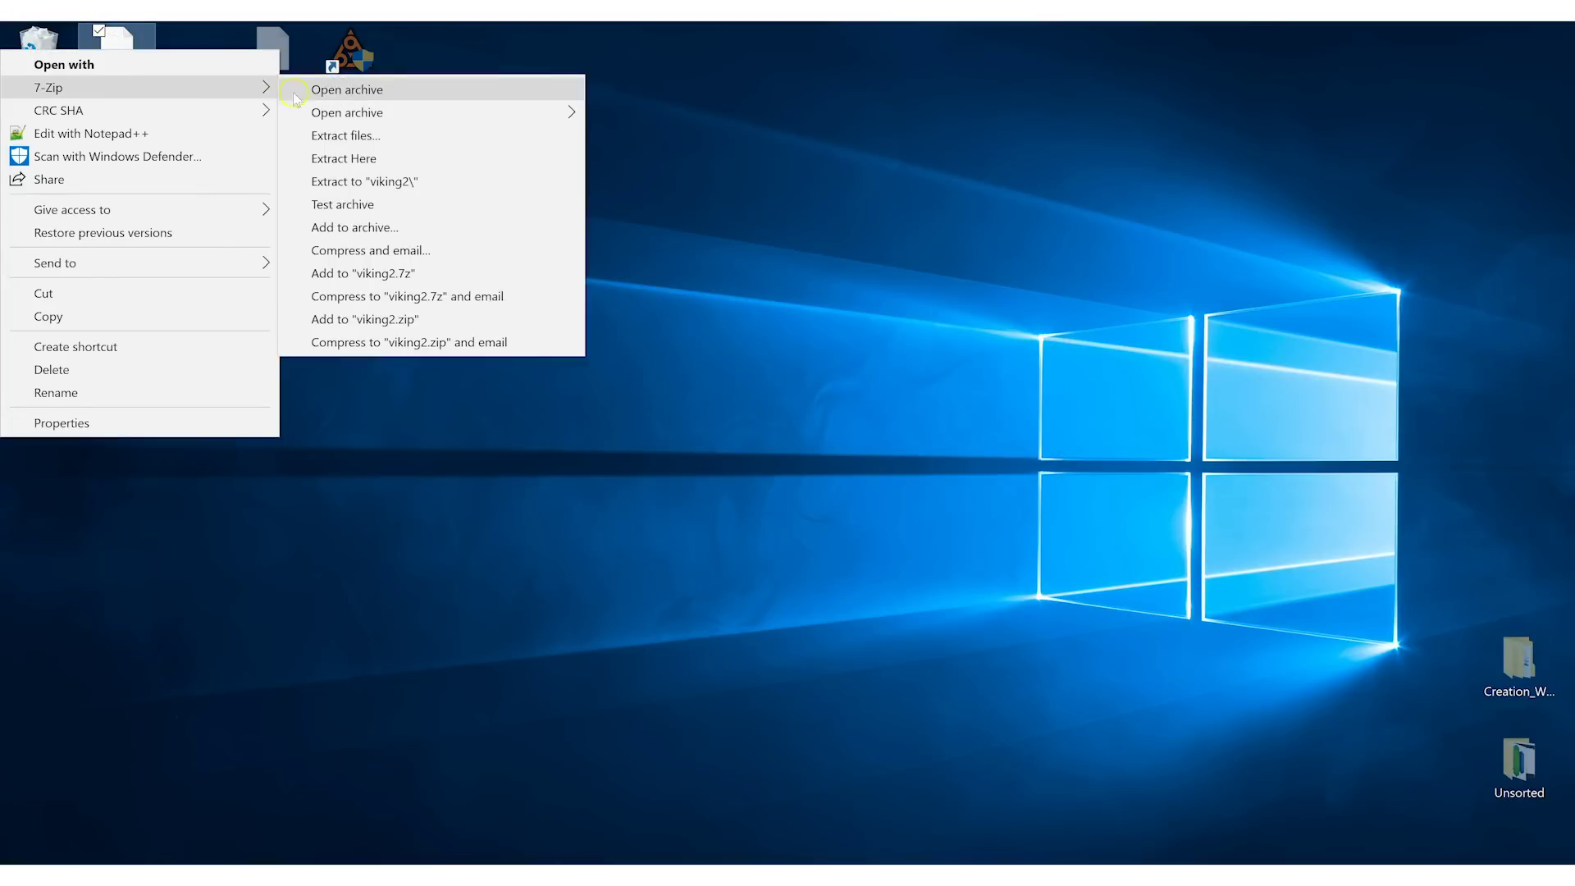
left_click(339, 89)
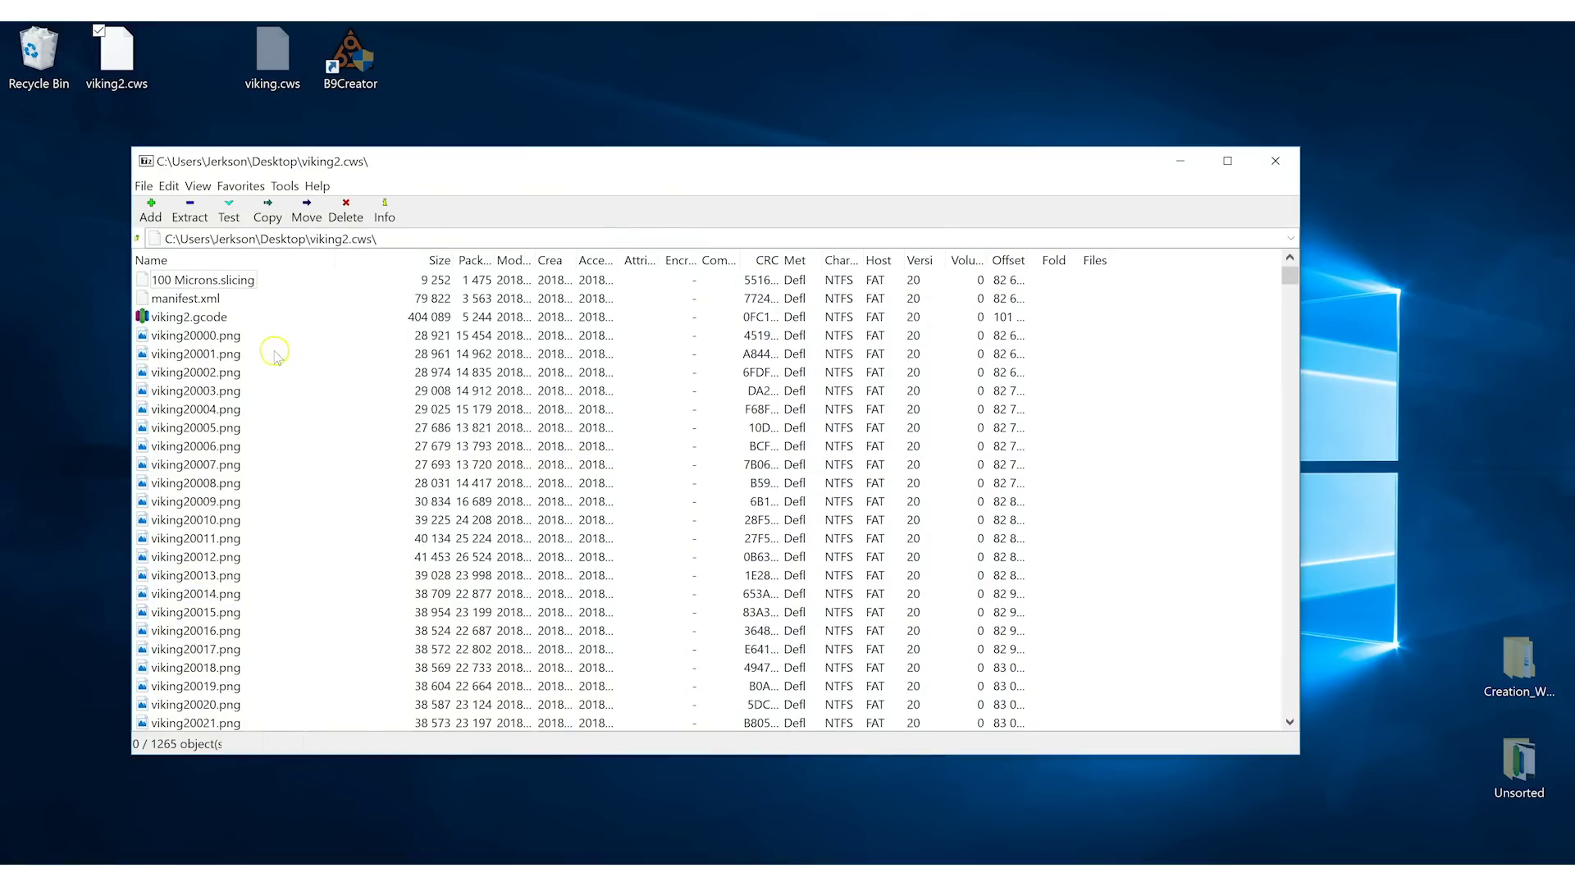
left_click(205, 315)
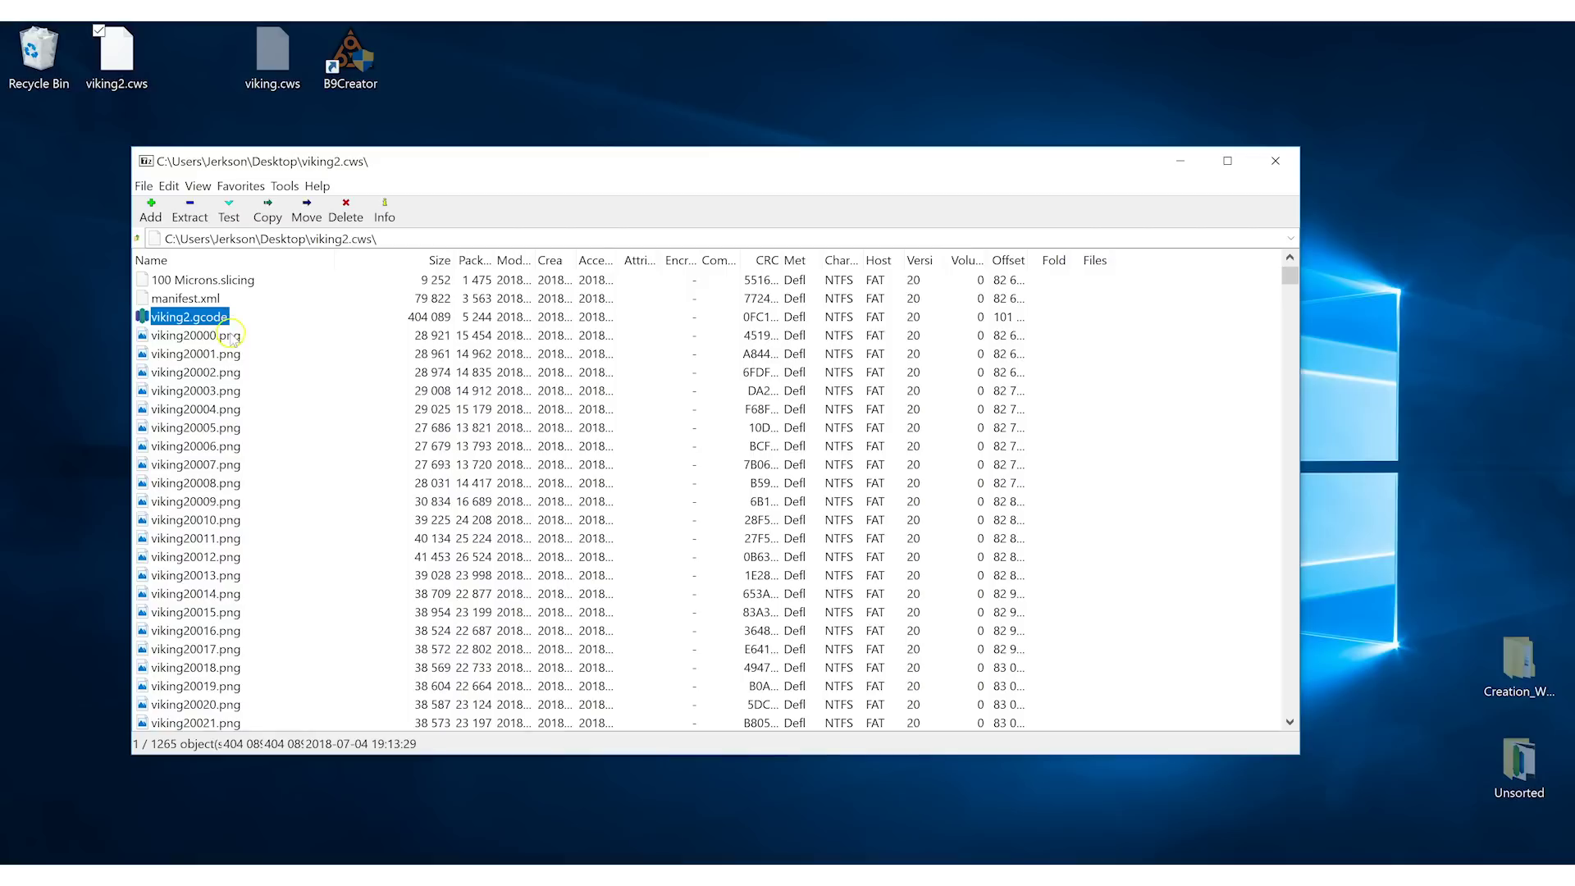
left_click(226, 336)
scroll(234, 443, "down", 13)
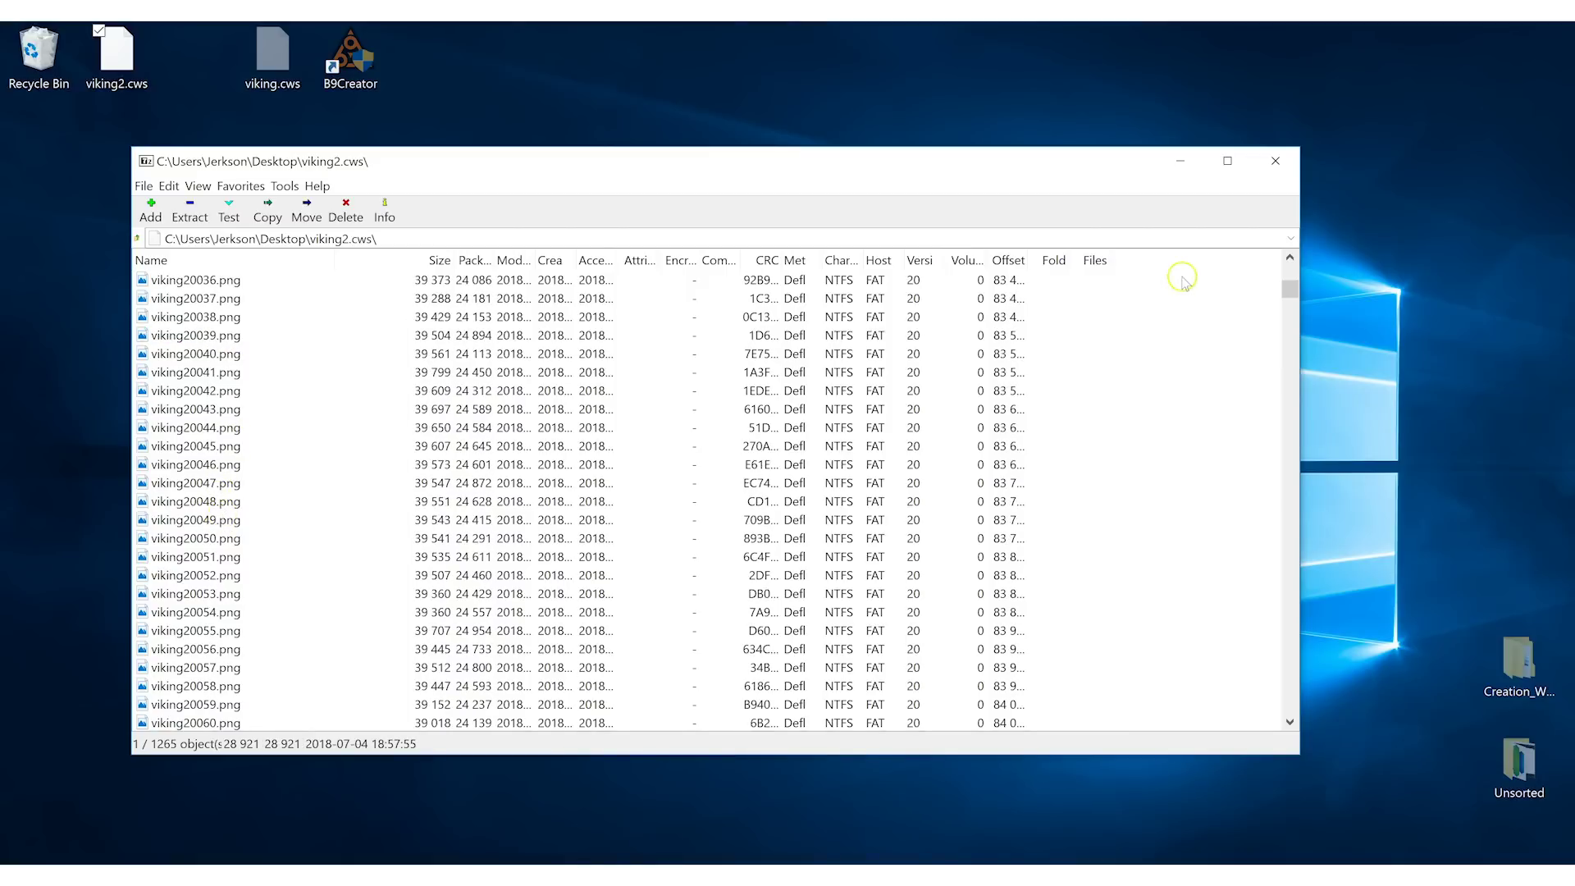
left_click_drag(1292, 288, 1296, 714)
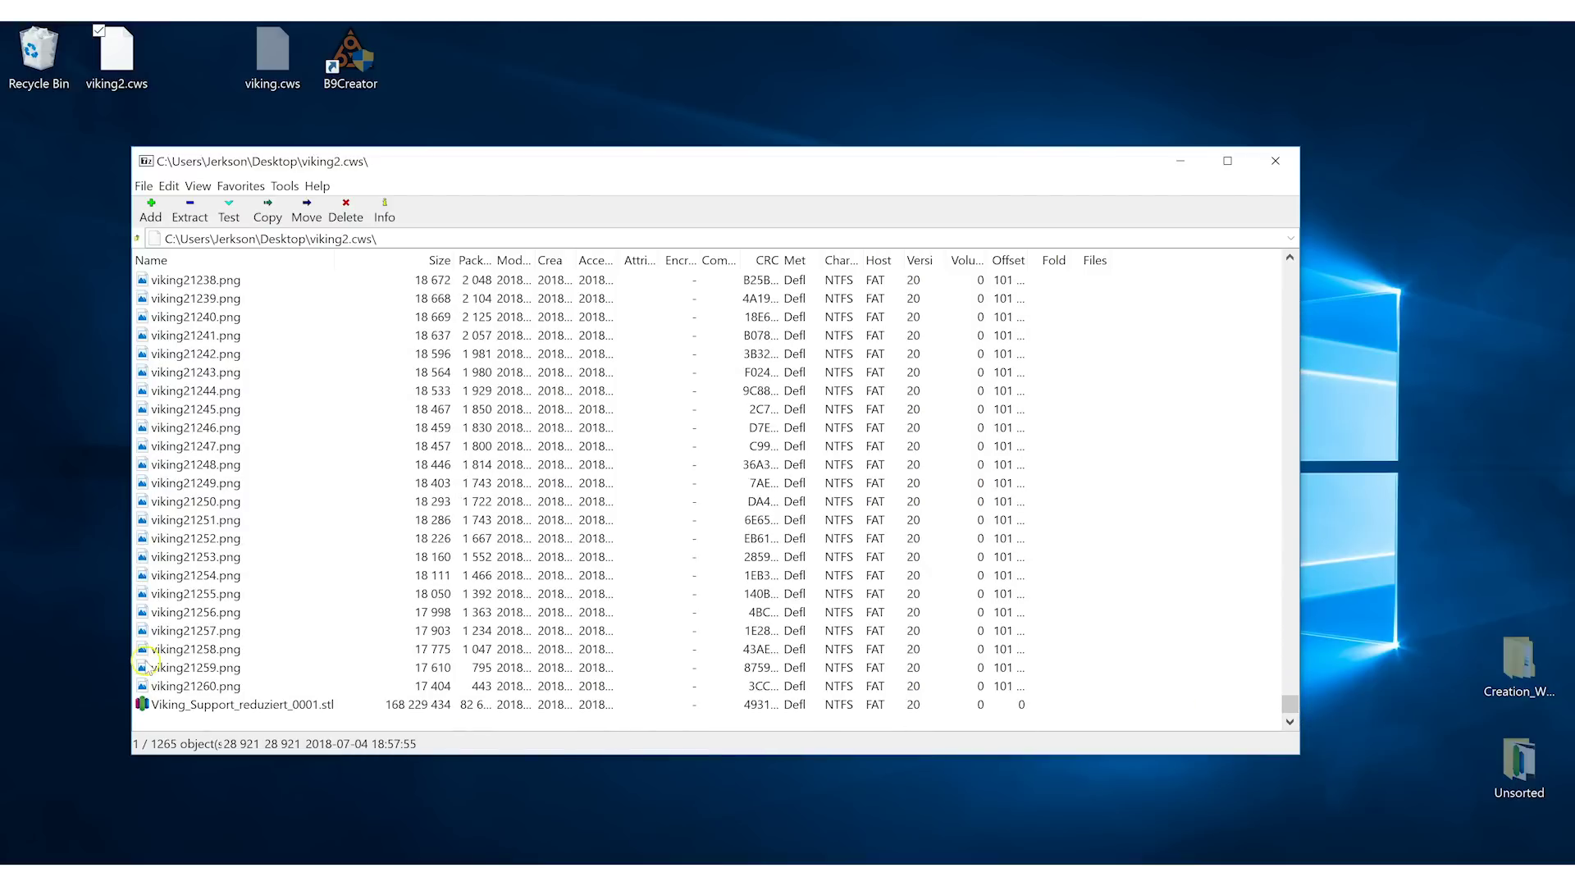
left_click(239, 704)
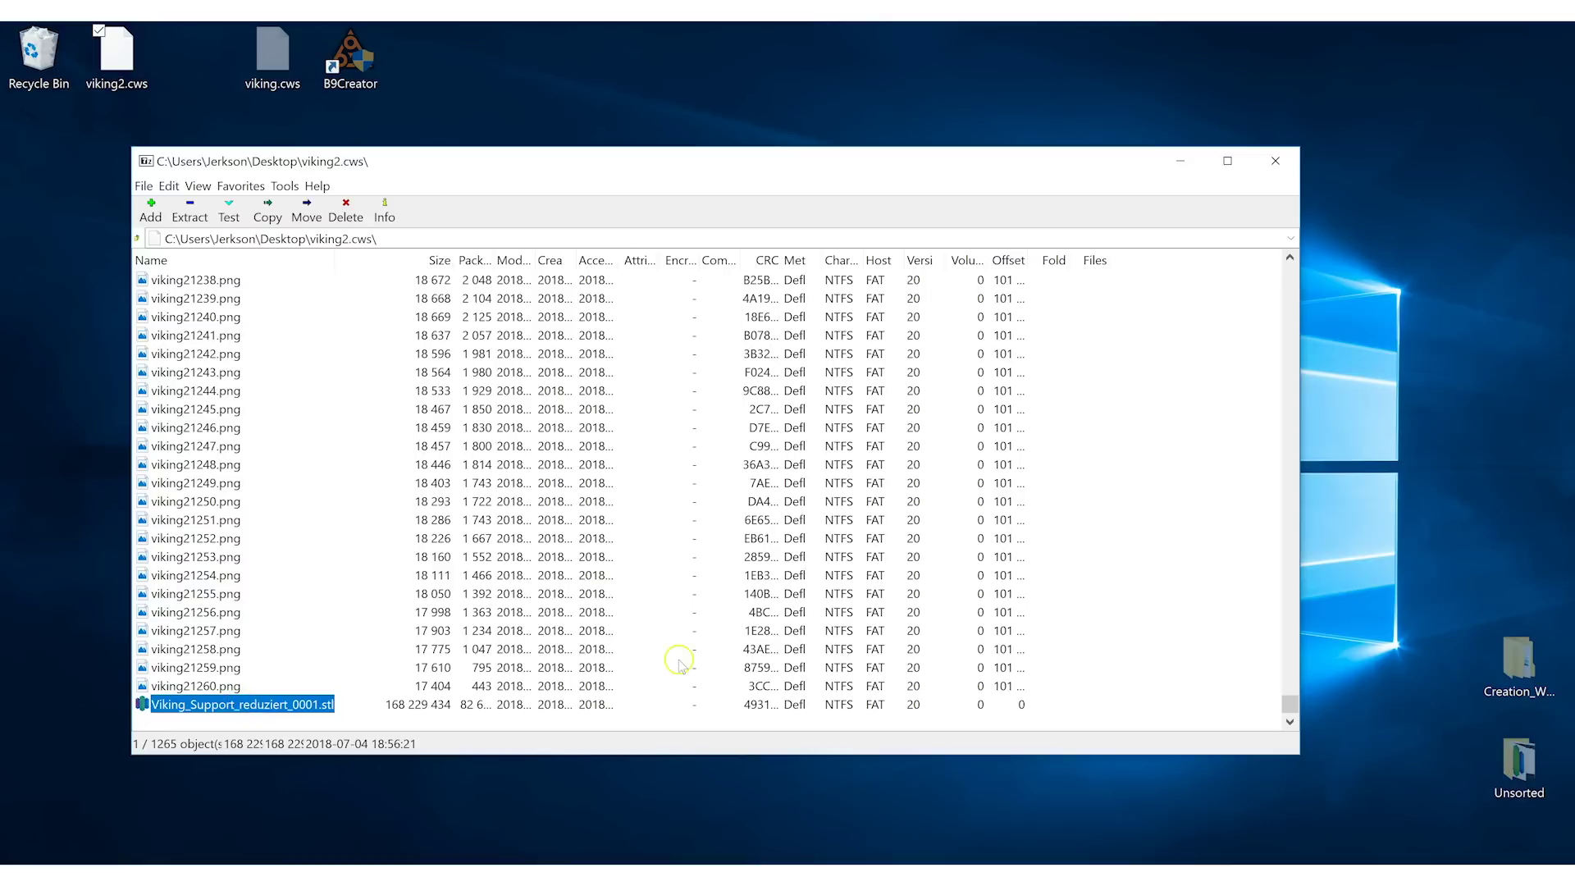
- Delete Viking_Support_reduziert_0001.stl from viking2.cws, leaving 1264 items, and close 7-Zip
right_click(223, 710)
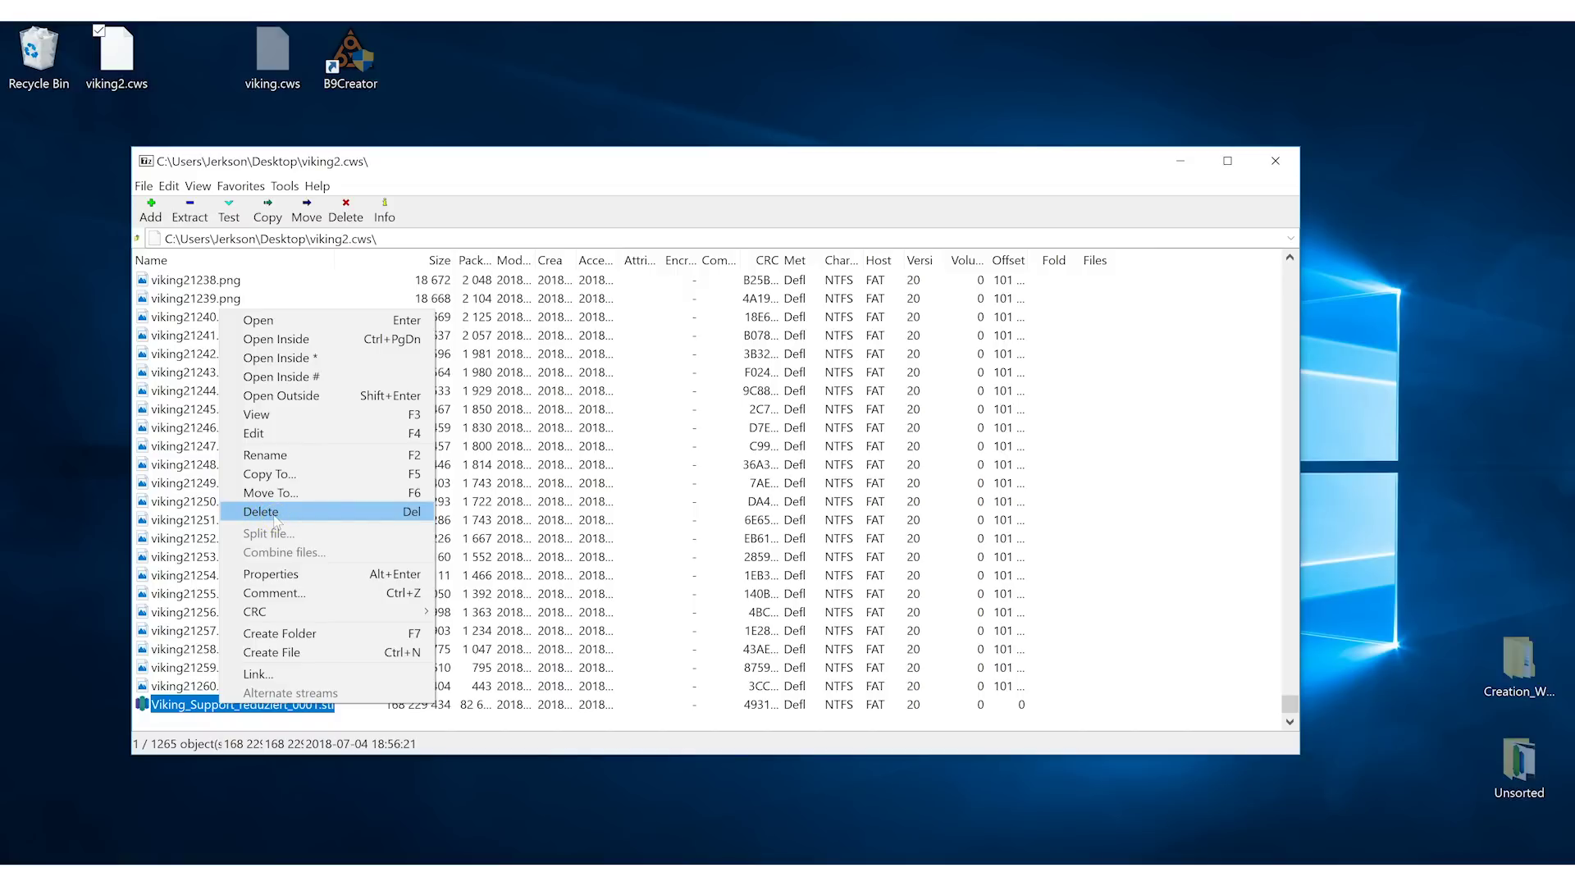
left_click(261, 512)
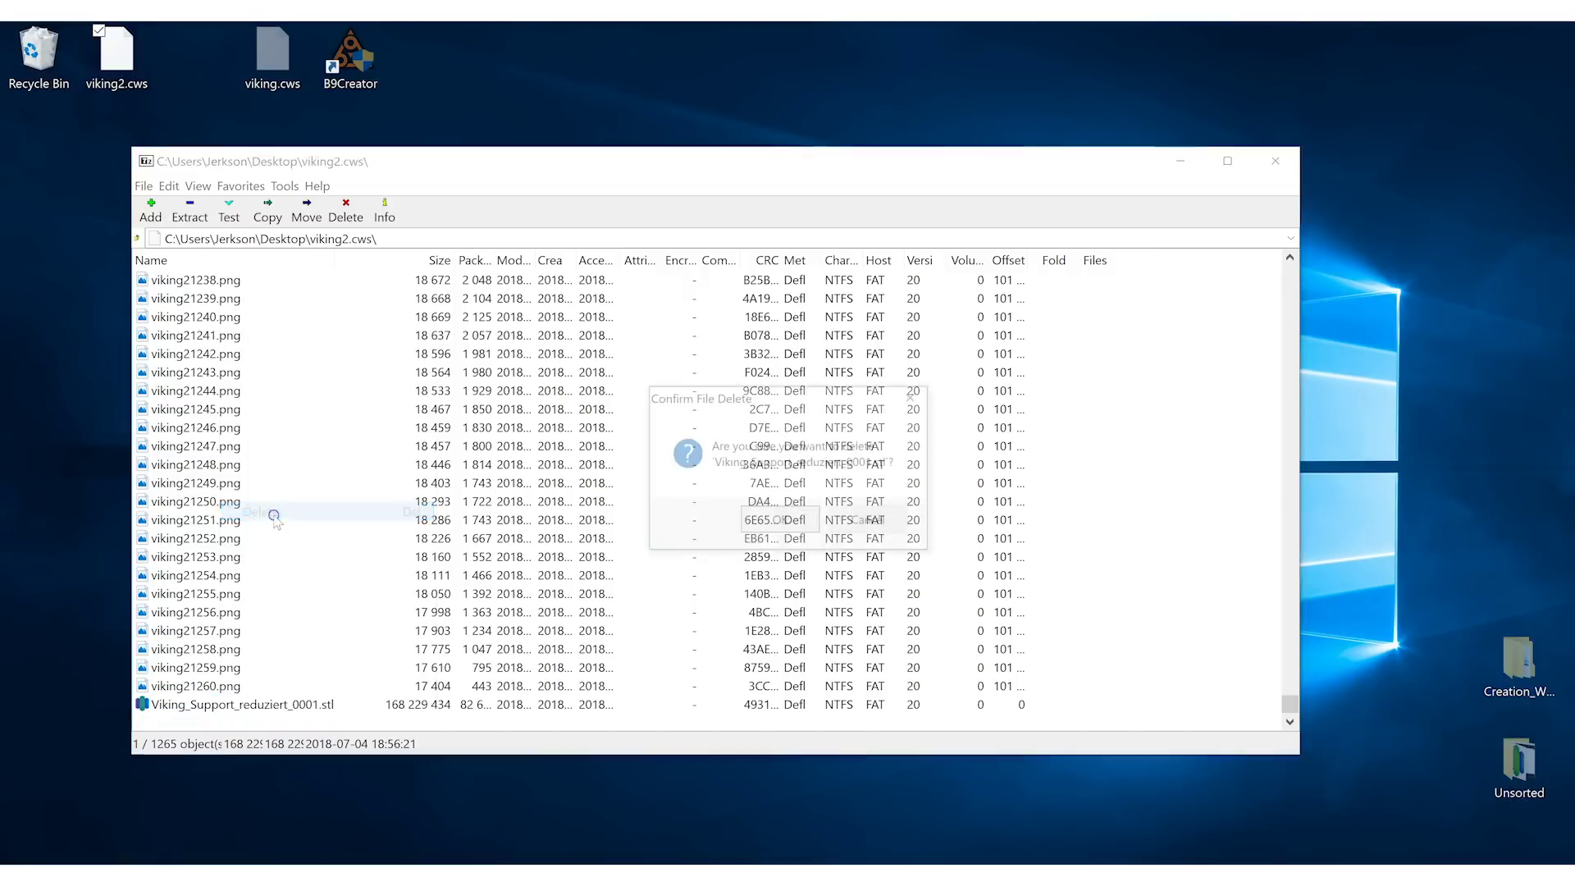
left_click(800, 518)
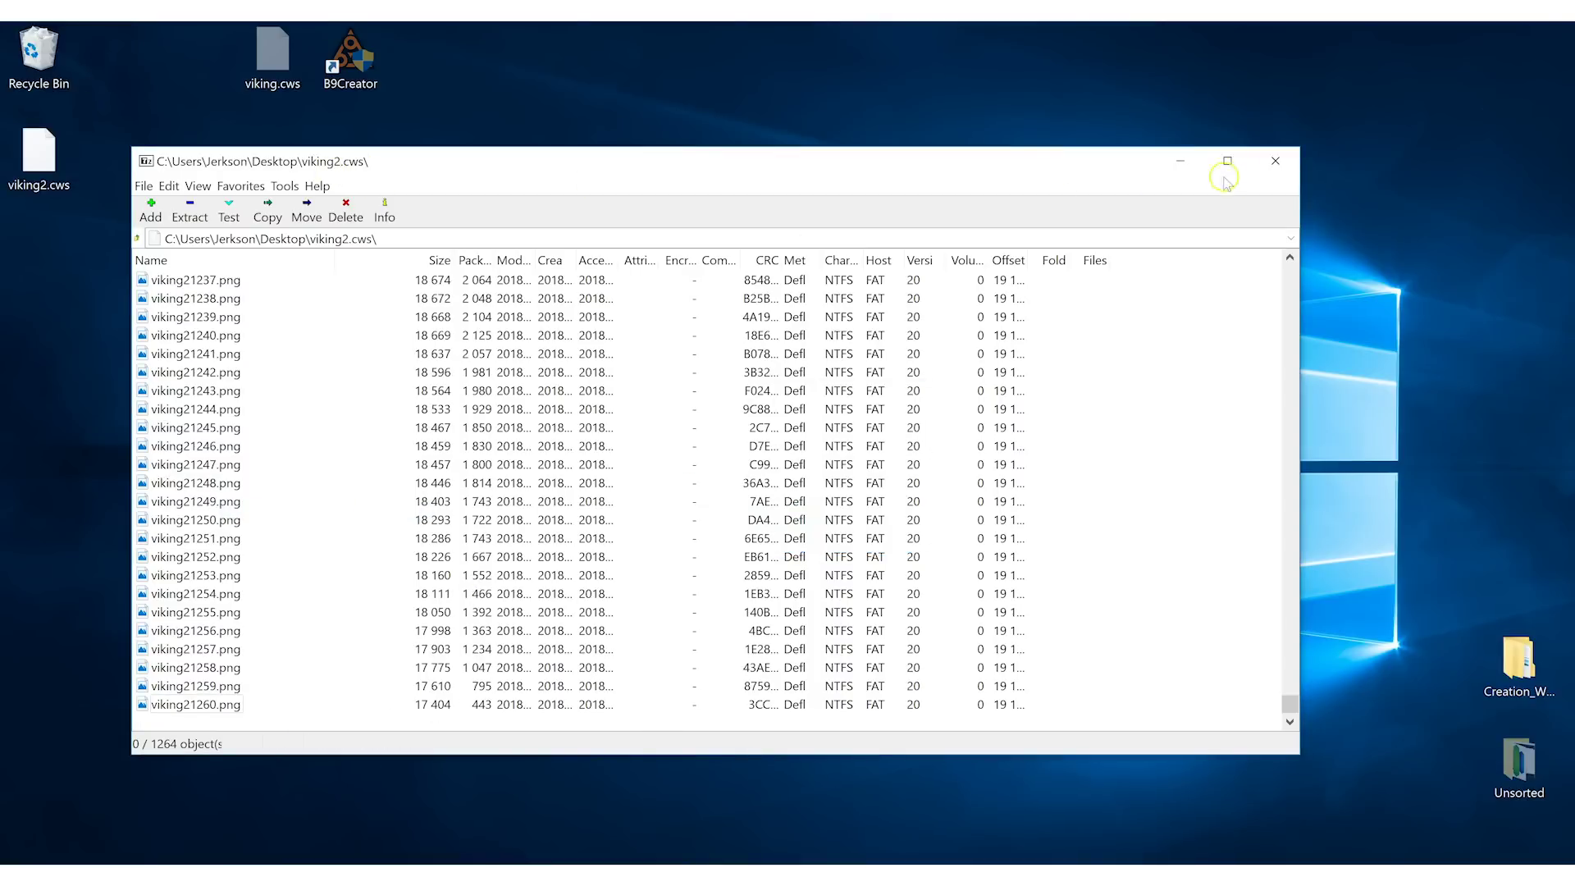
left_click(1278, 162)
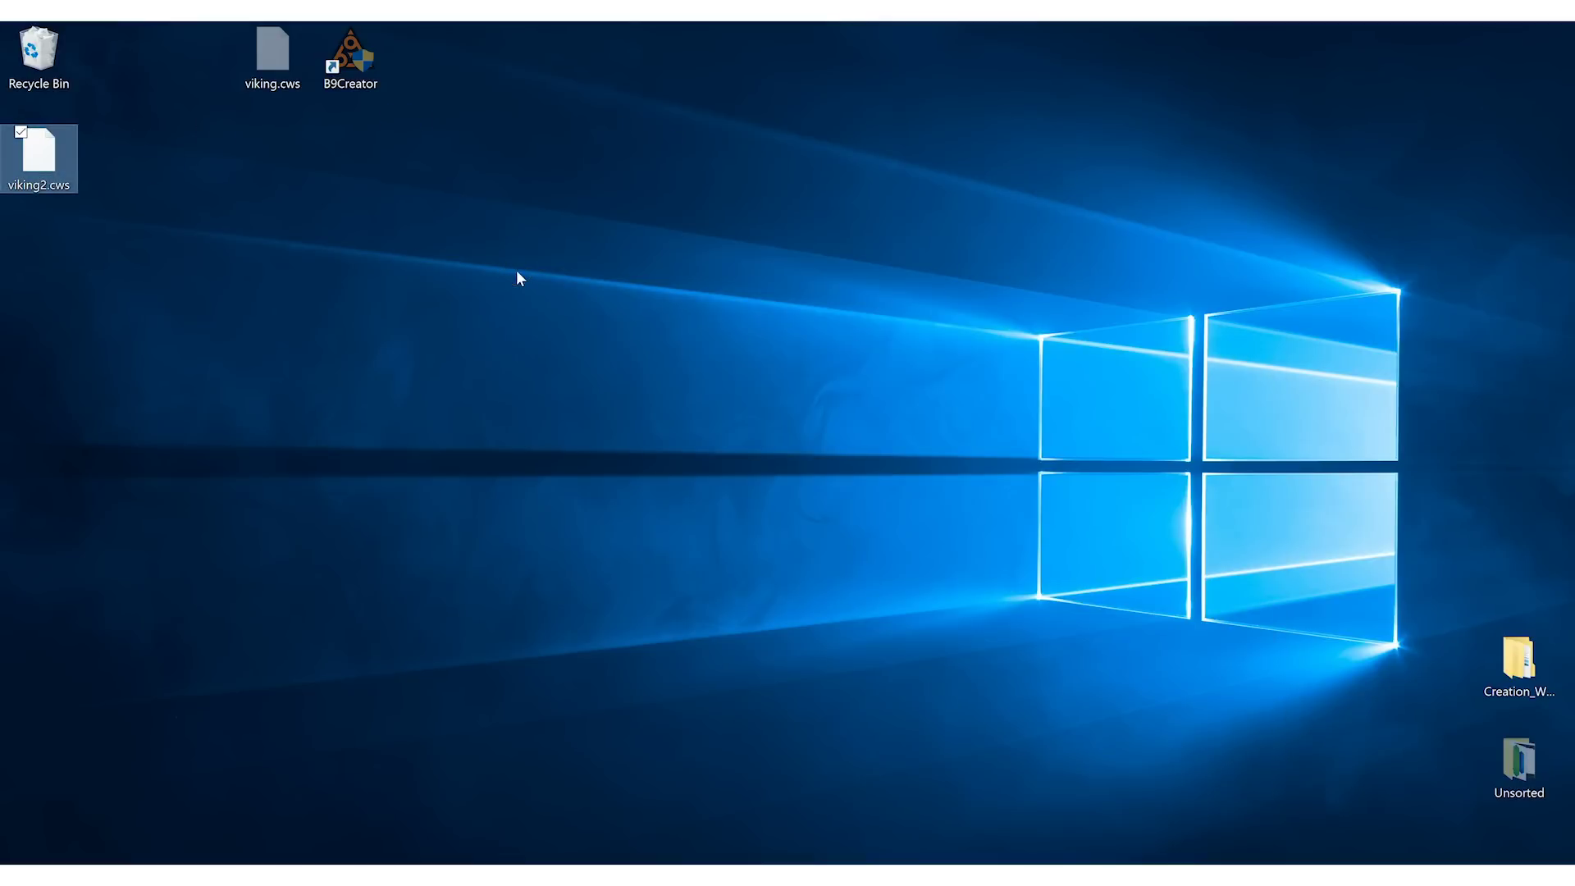
left_click(47, 158)
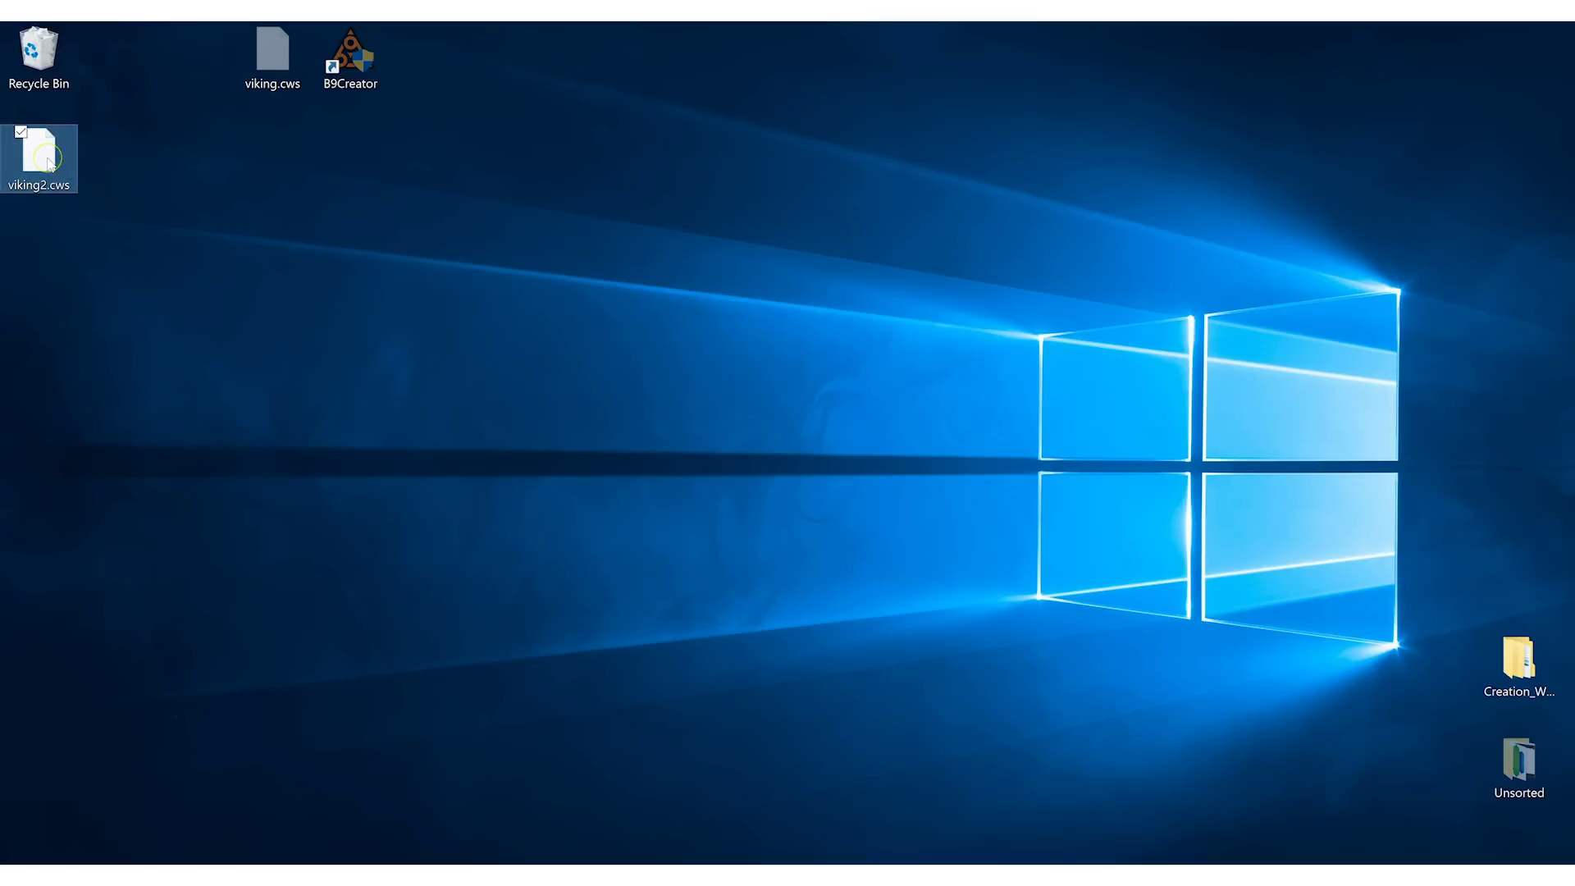